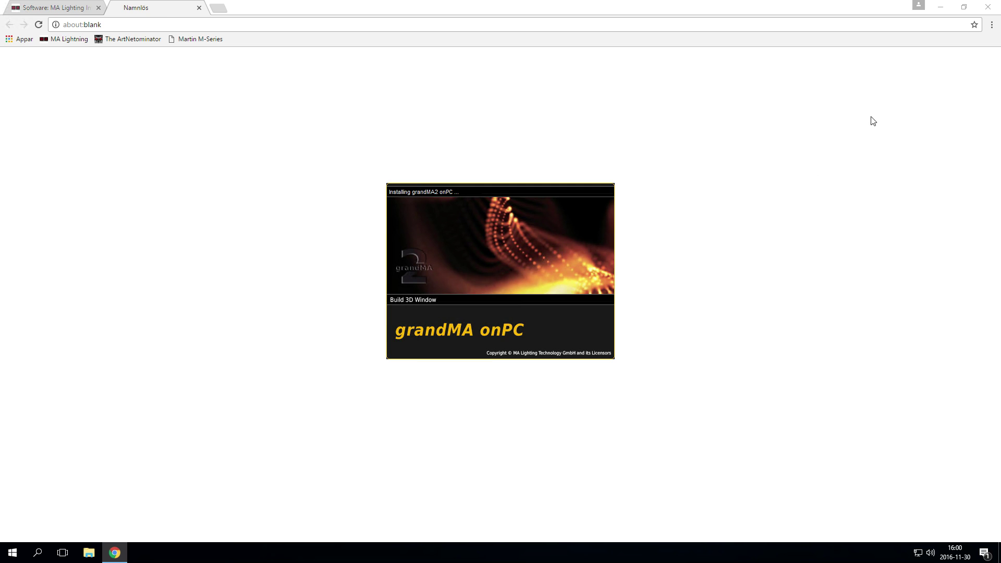
- Install grandMA2 onPC 3.2.2.13, accepting the licence and MA Lighting device software, and finish with a desktop link but without running it
left_click(980, 11)
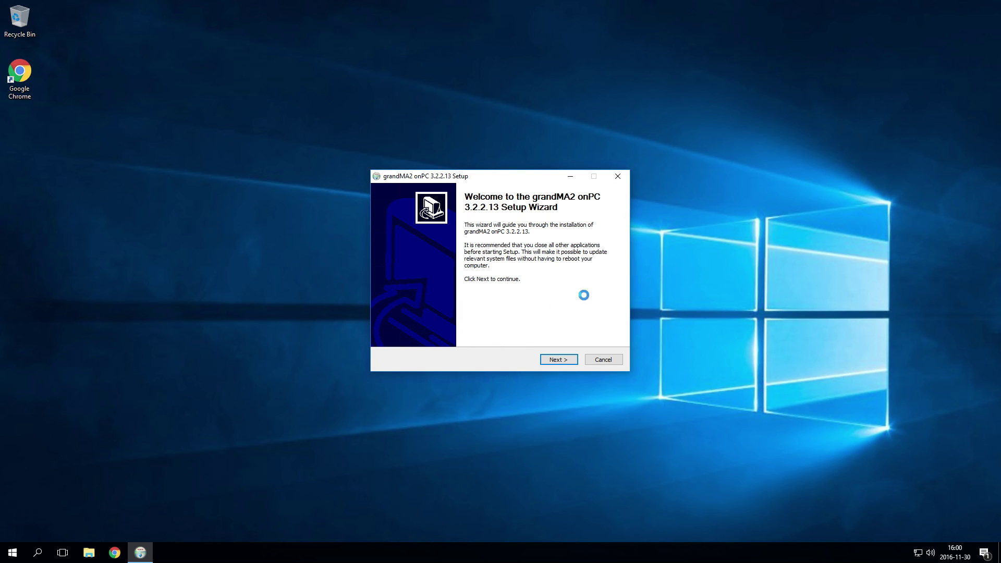
left_click(560, 360)
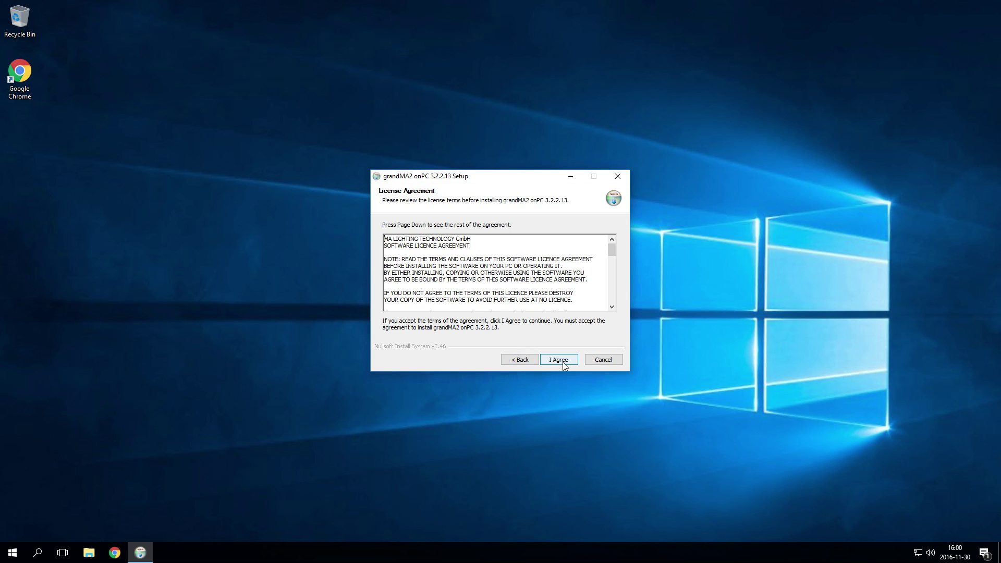
left_click(563, 361)
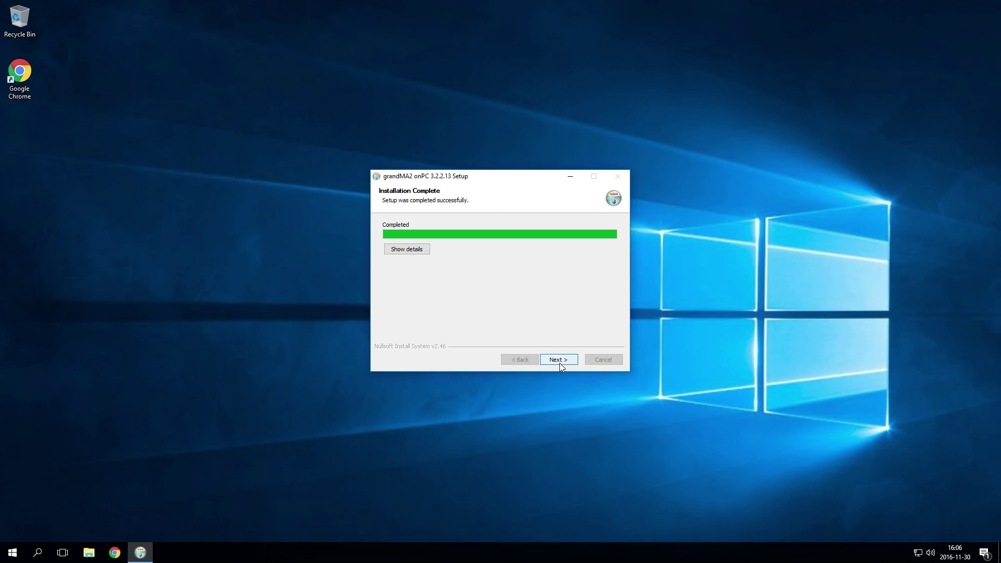
left_click(559, 362)
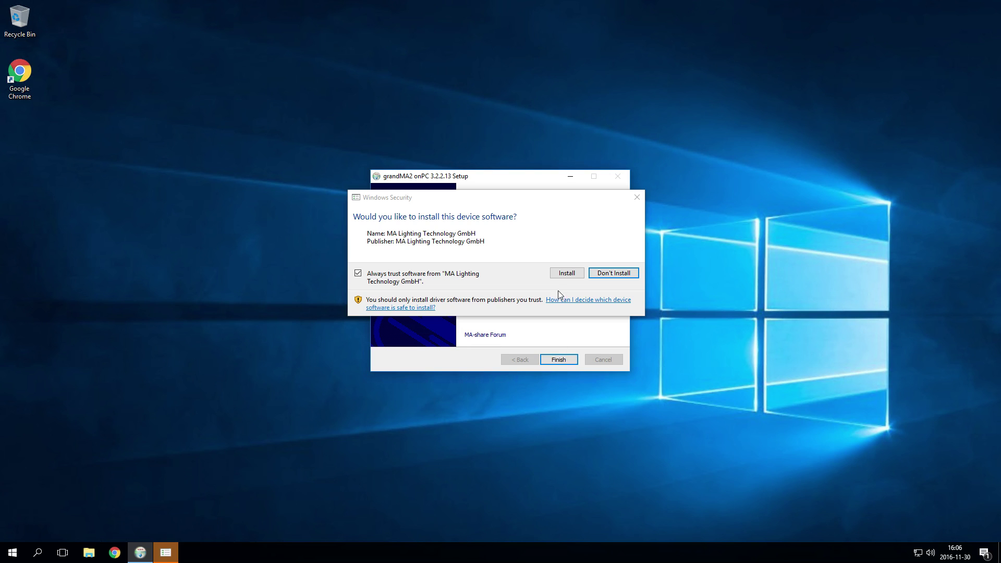
left_click(567, 273)
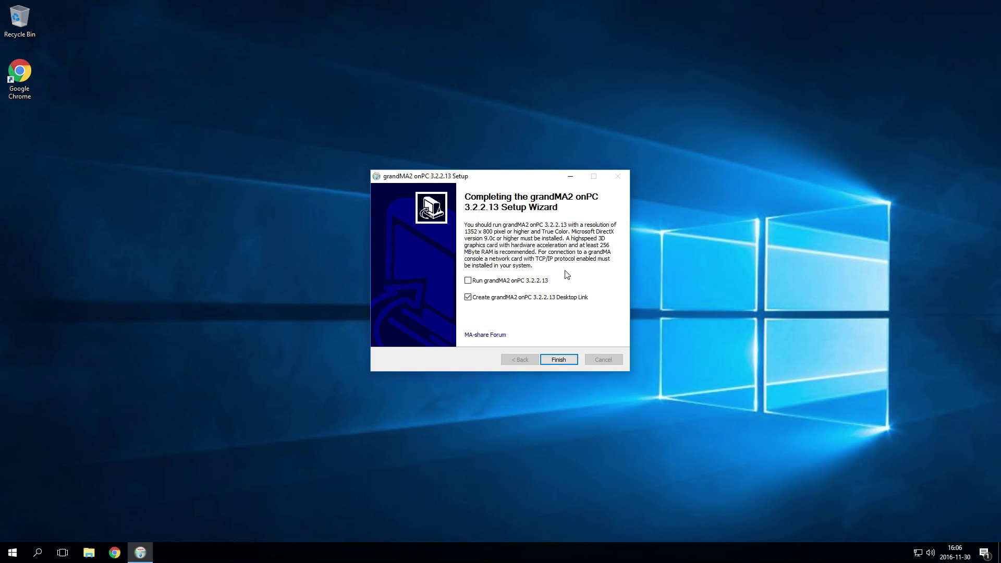
left_click(559, 360)
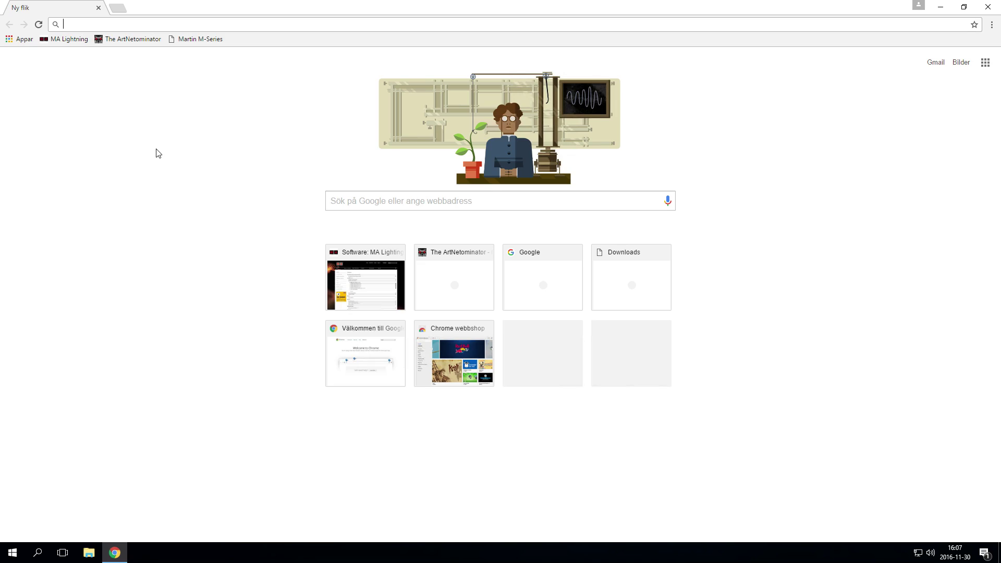
- Download artnetominator.msi from The ArtNetominator website, launch the installer and close the browser
left_click(137, 42)
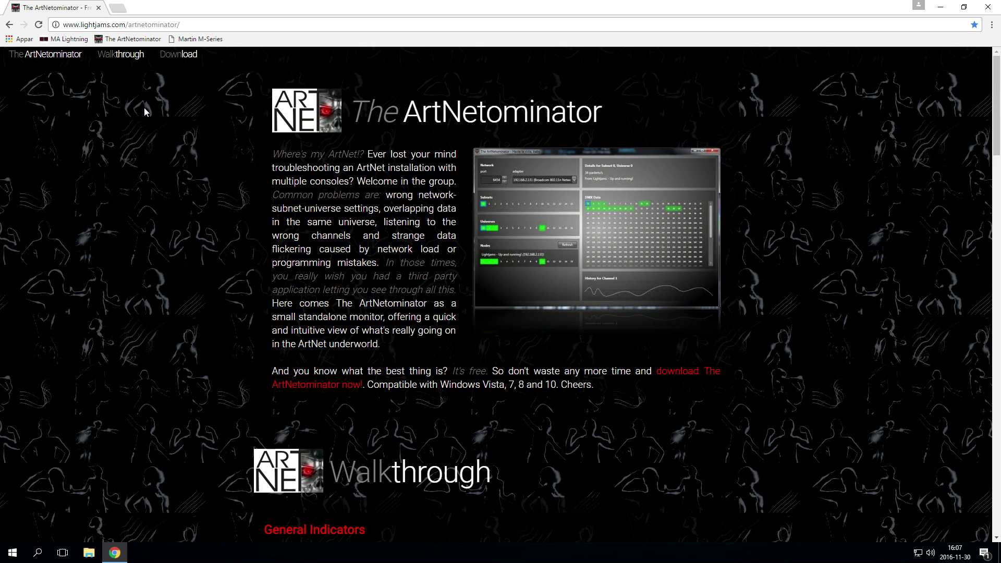
left_click(301, 385)
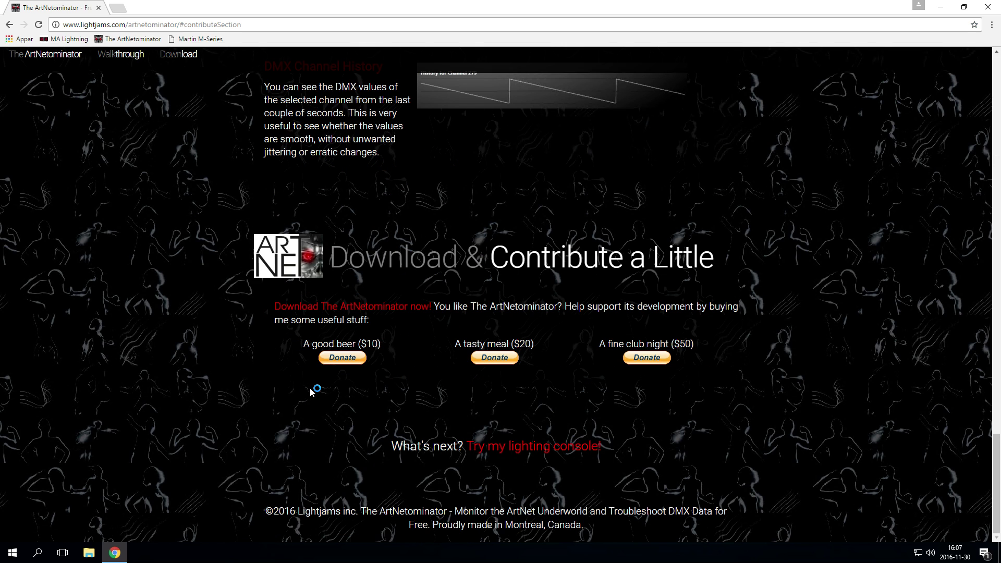
left_click(331, 311)
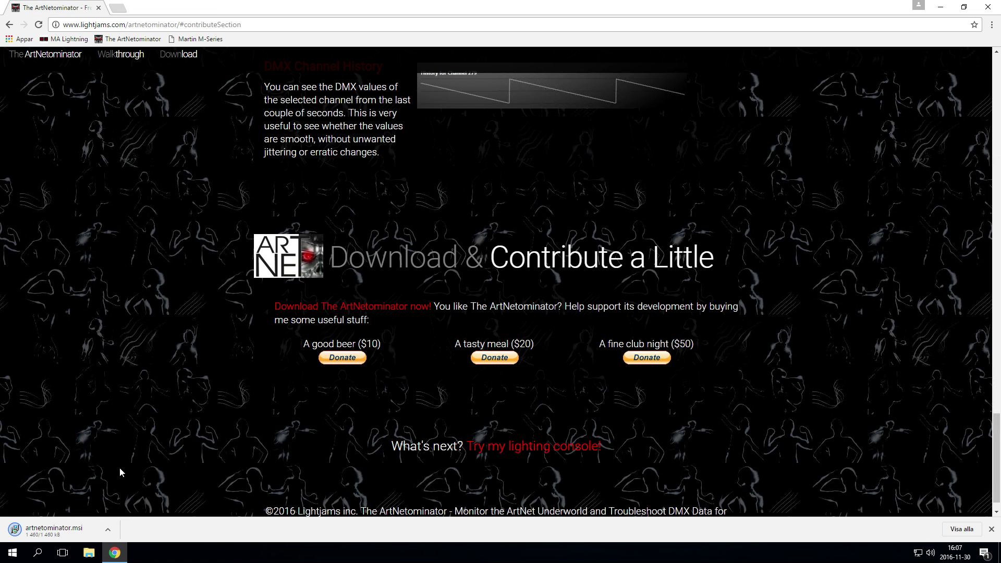
left_click(60, 536)
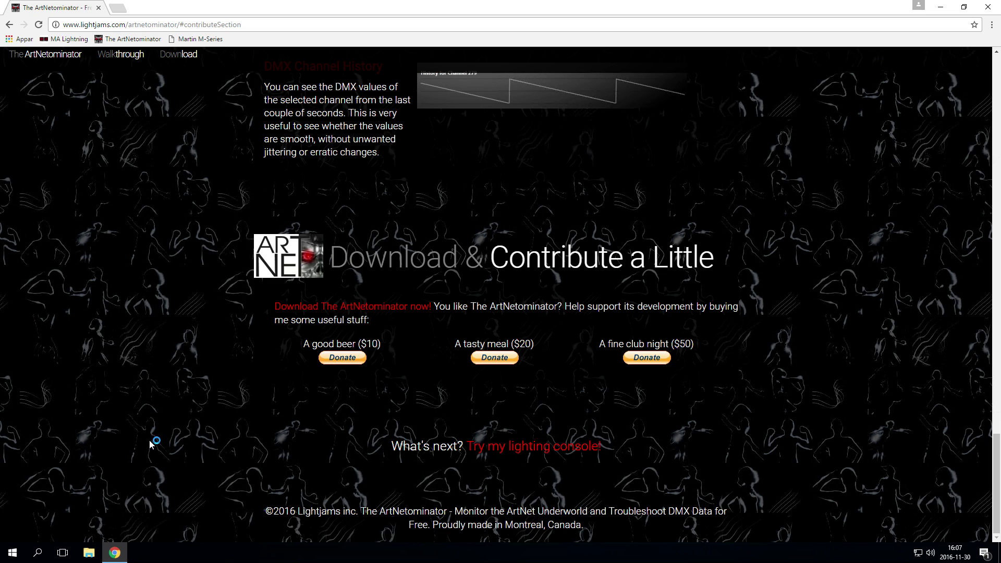
left_click(989, 7)
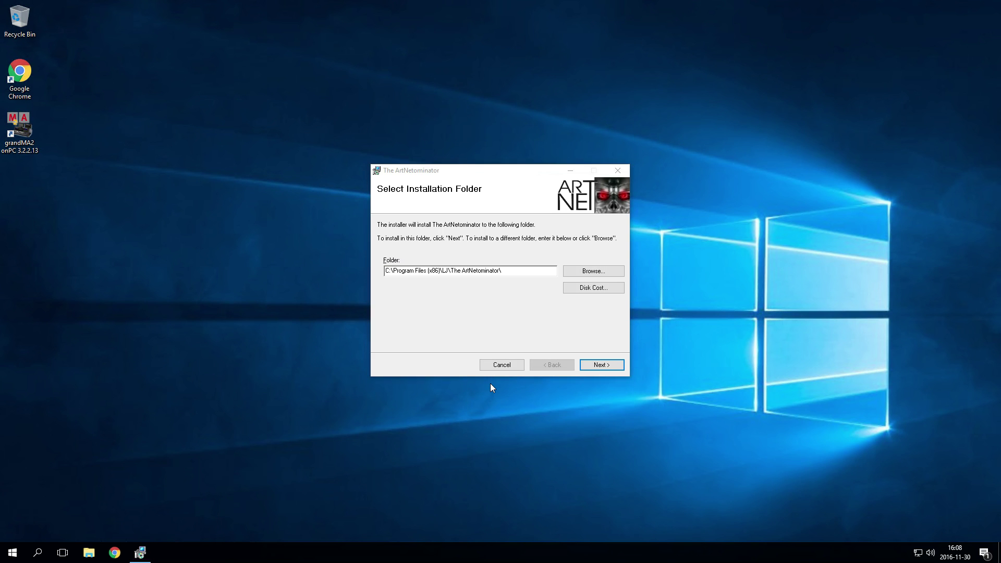
- Install The ArtNetominator in its default folder, allowing it to make changes to the device
left_click(611, 364)
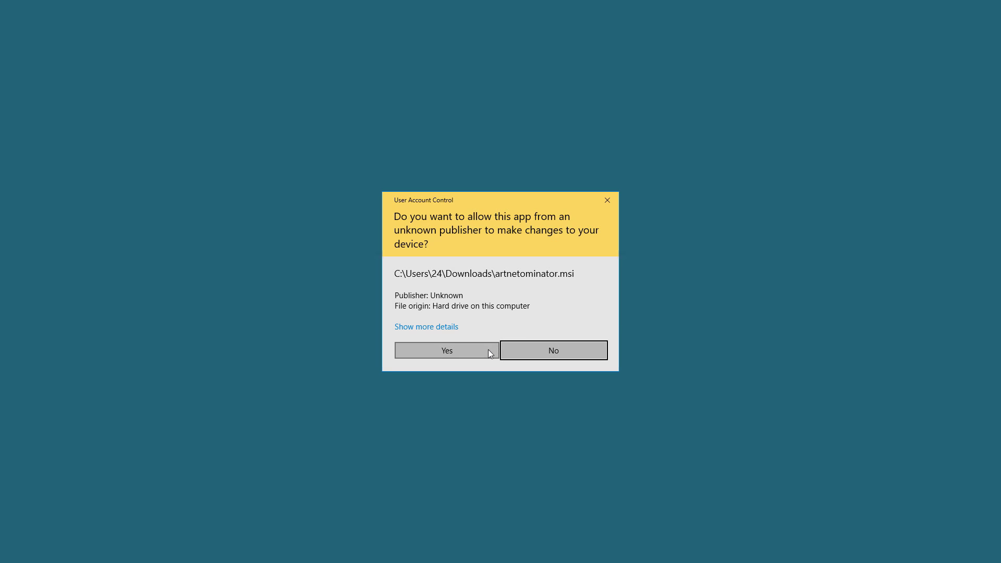
left_click(489, 350)
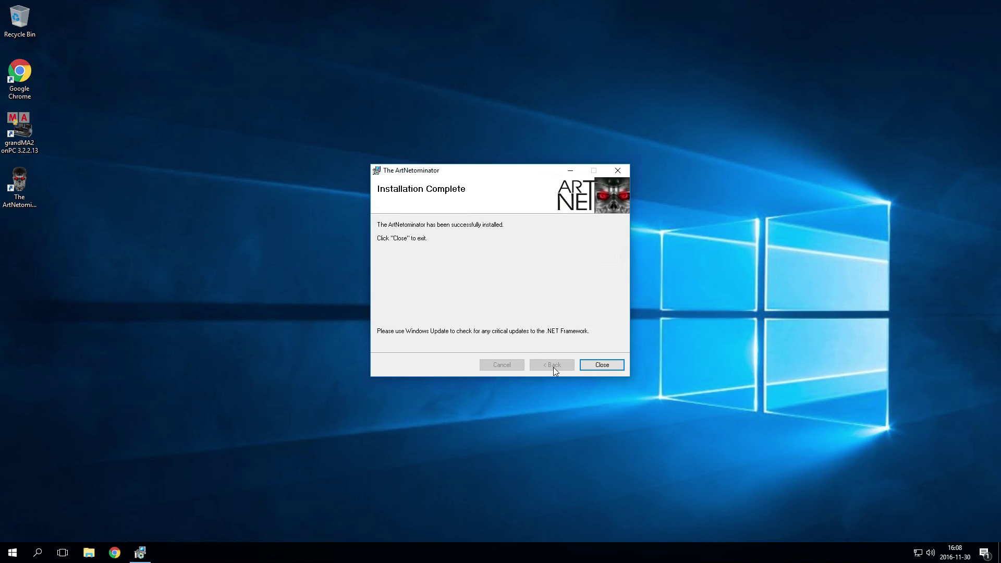
left_click(605, 369)
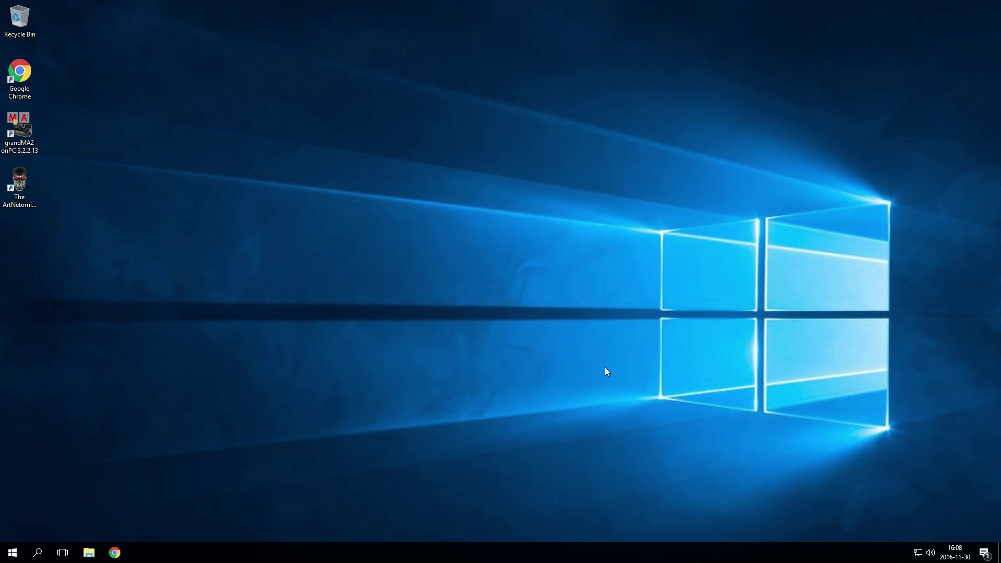
- Download V3.60.734.SetupMSeries.exe from the bookmarked Martin M-Series downloads page, launch it and close the browser
left_click(116, 554)
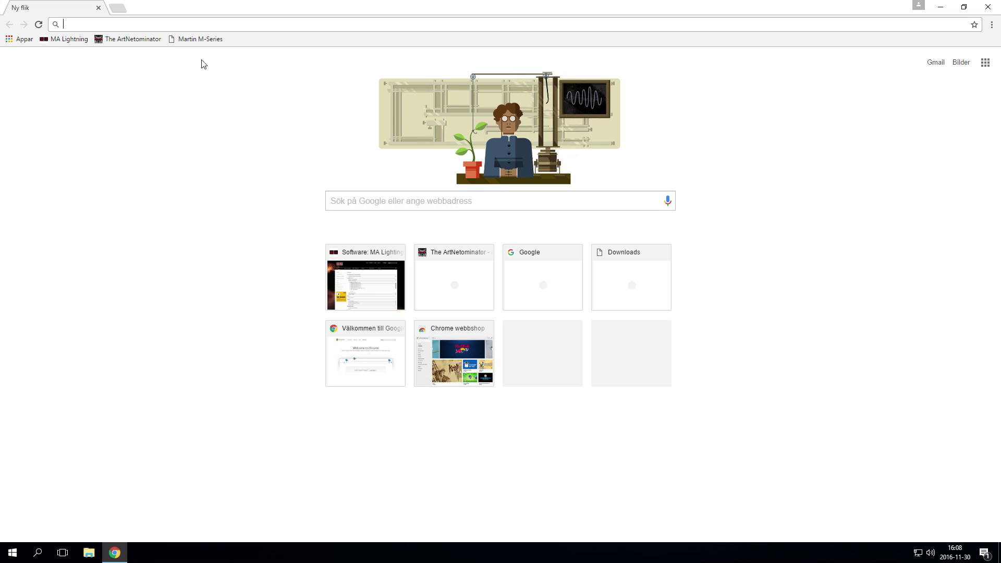
left_click(197, 38)
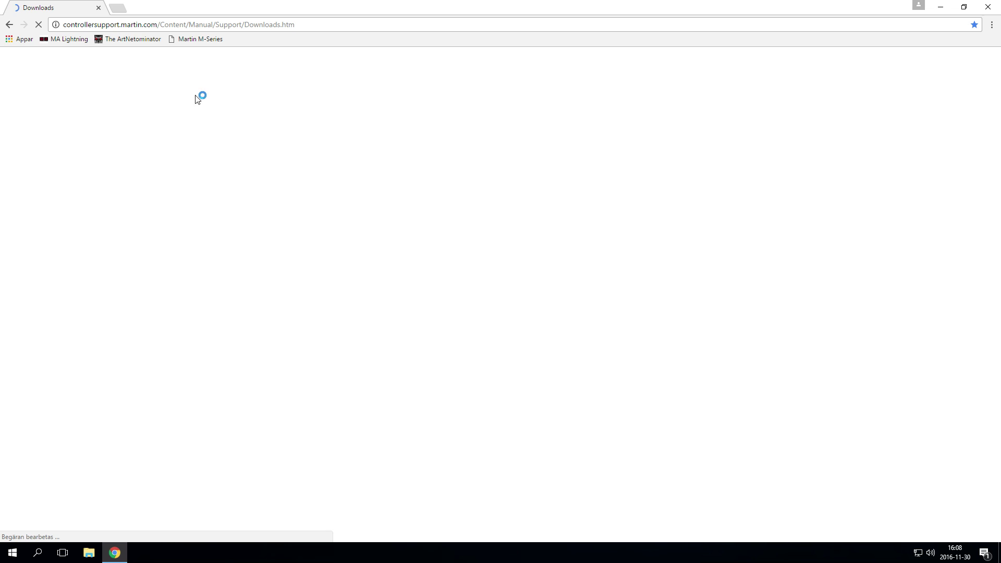
left_click(197, 170)
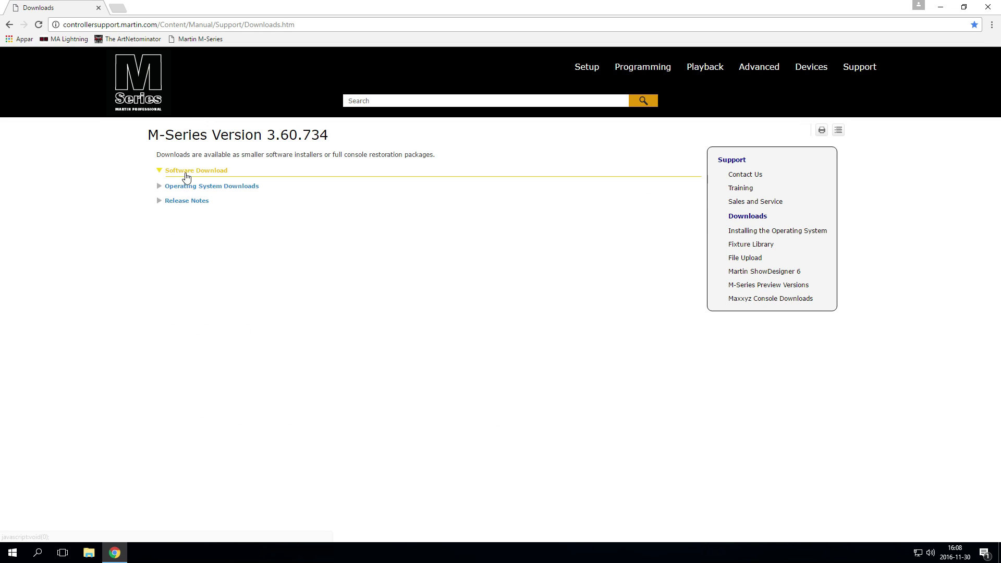
left_click(183, 234)
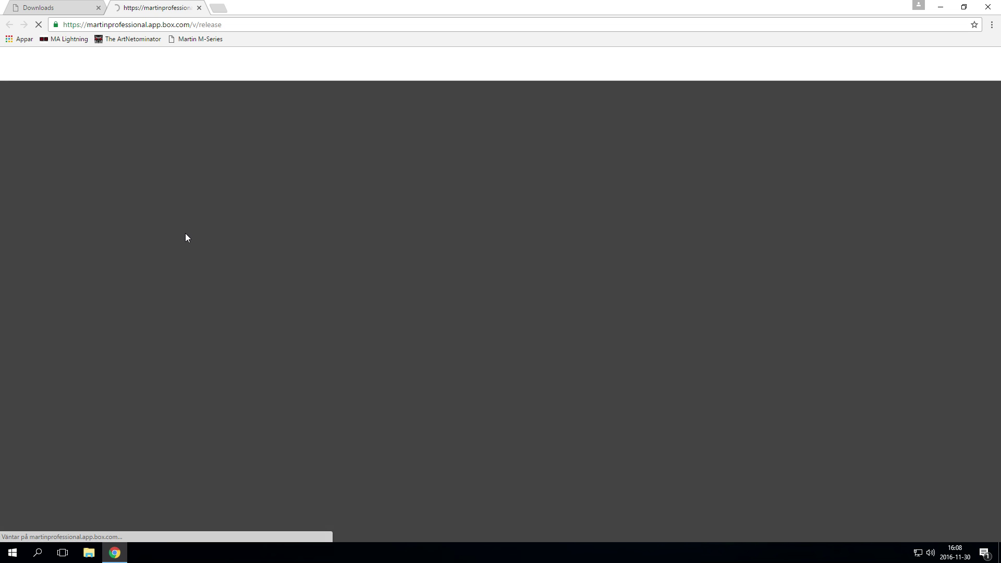
left_click(509, 347)
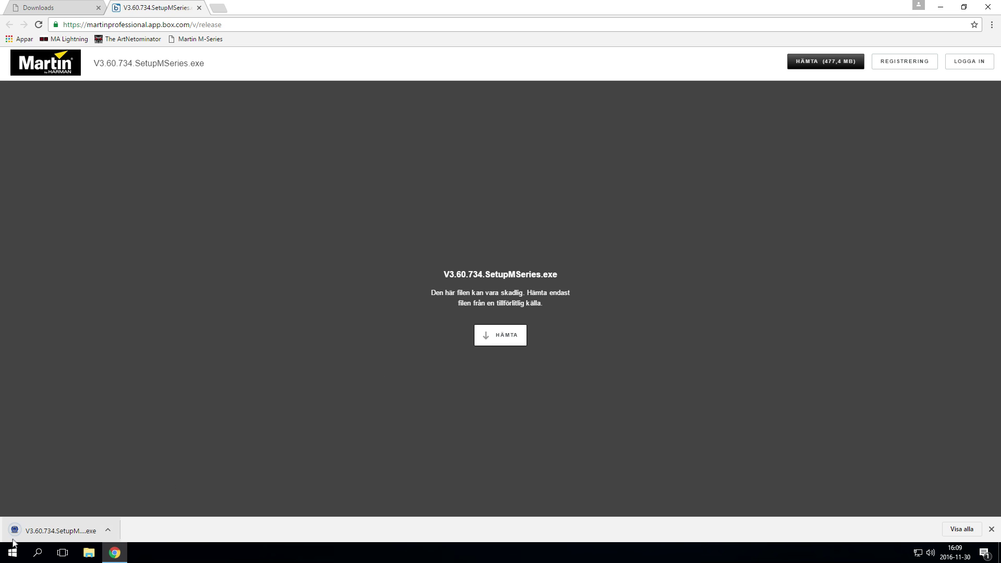
left_click(47, 528)
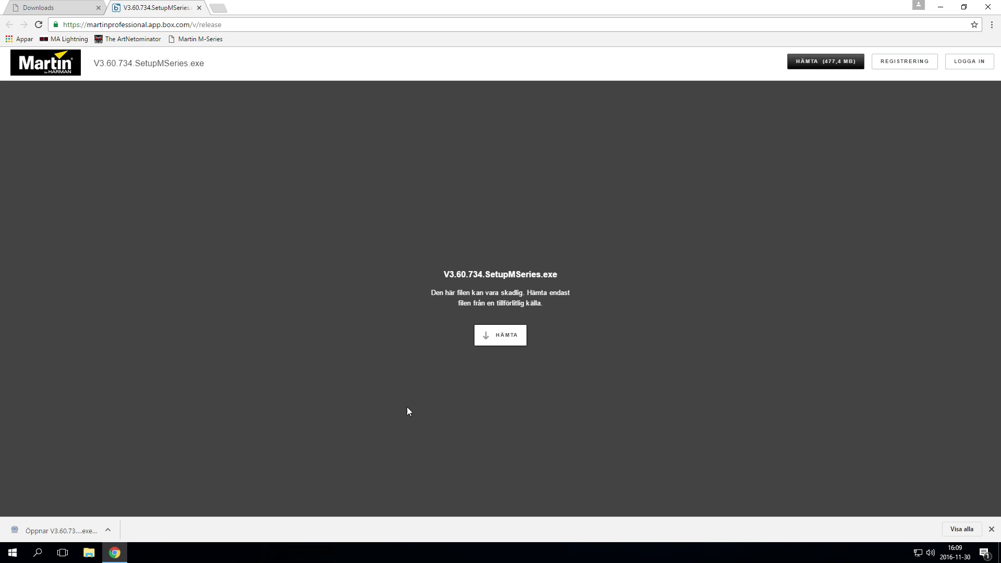
left_click(997, 4)
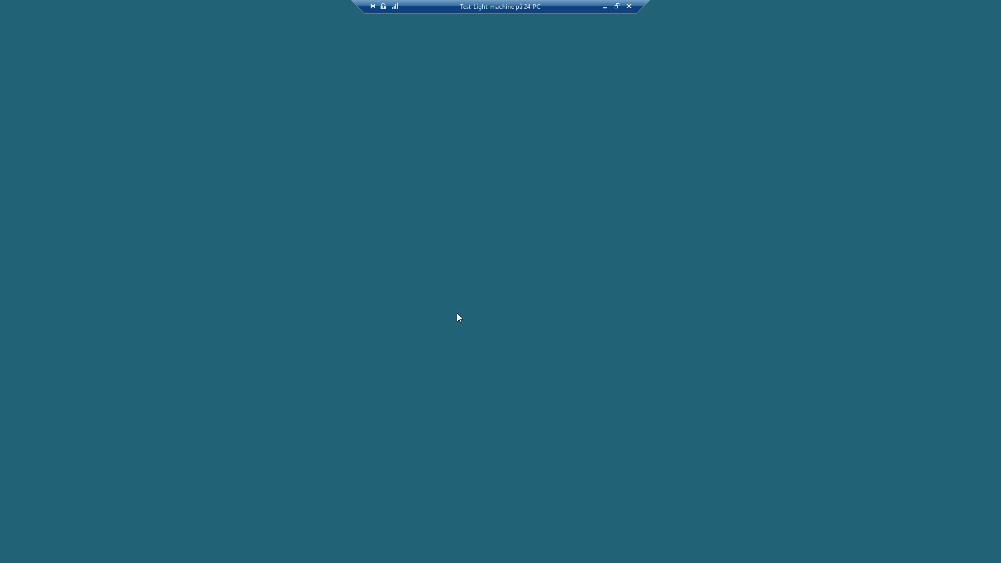
- Allow the Martin M-Series setup to run and install its required components, accepting the DirectX licence agreement
left_click(443, 353)
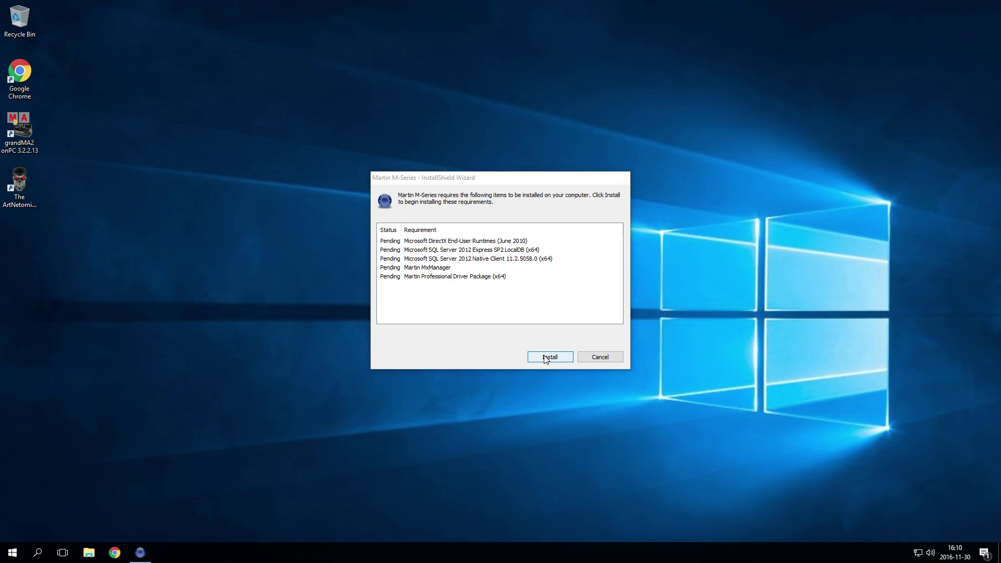
left_click(545, 358)
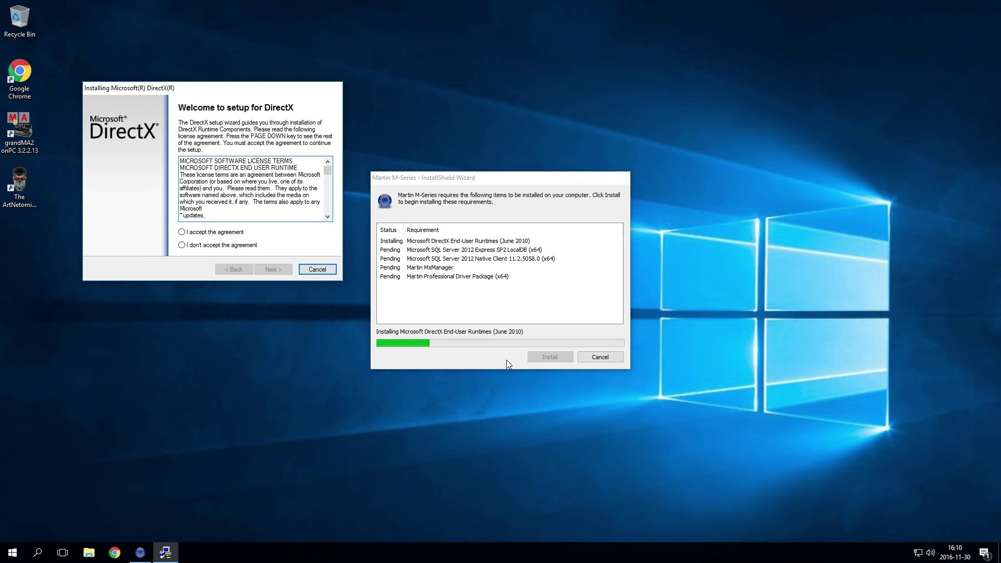
left_click(237, 232)
left_click(272, 270)
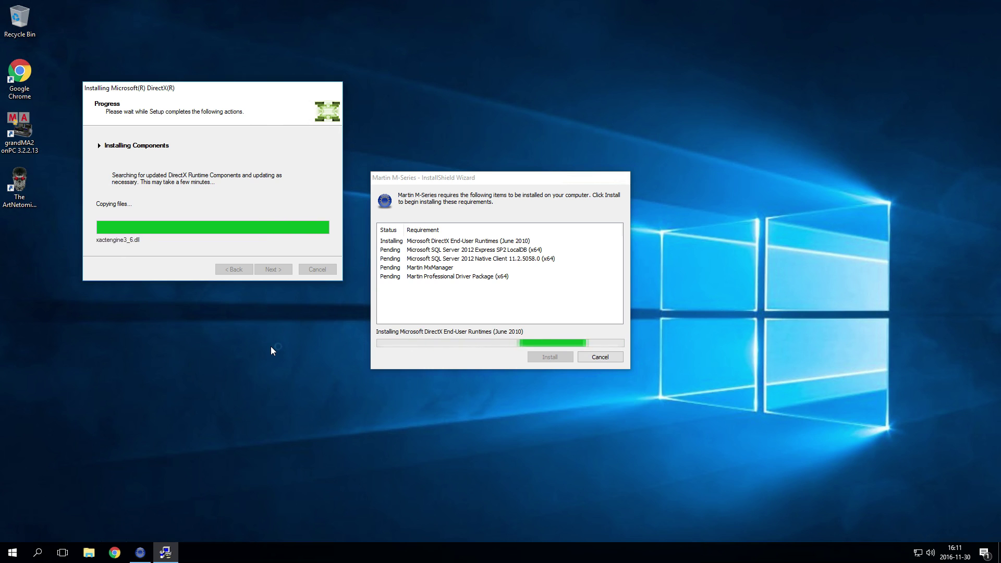
key("Return")
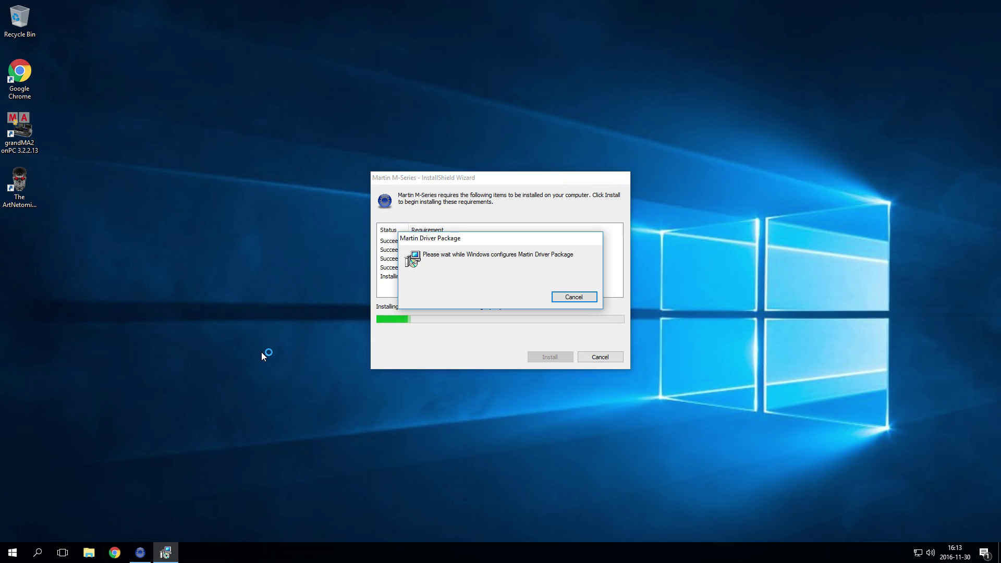
left_click(555, 272)
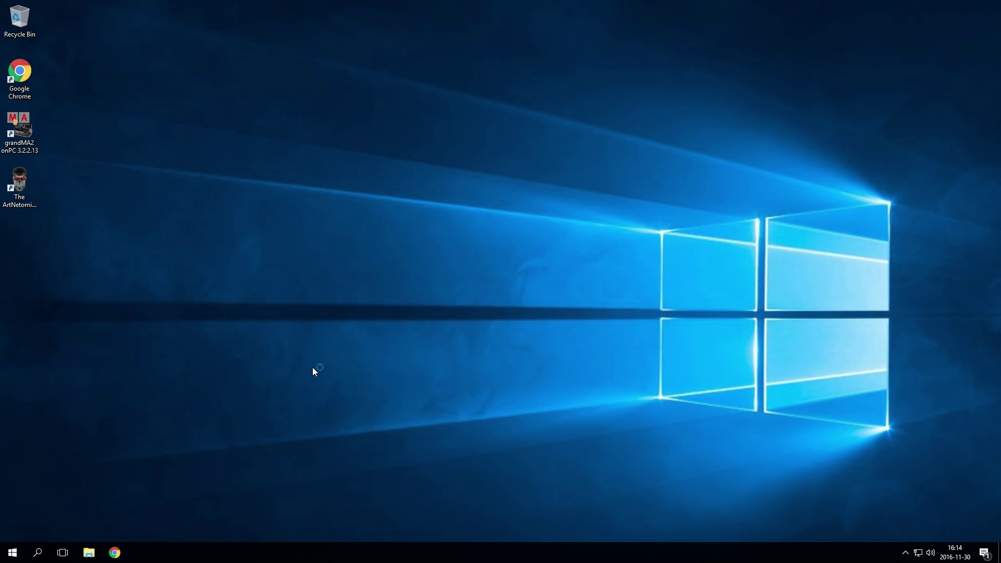
- Complete the Martin M-Series installation without downloading the Martin Show Designer Demo
left_click(432, 320)
left_click(553, 350)
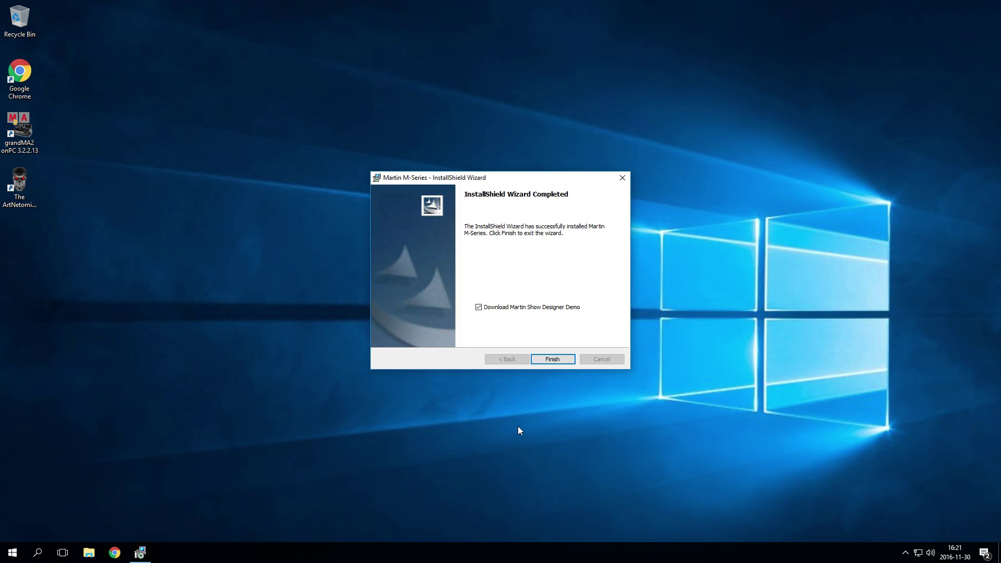
left_click(479, 308)
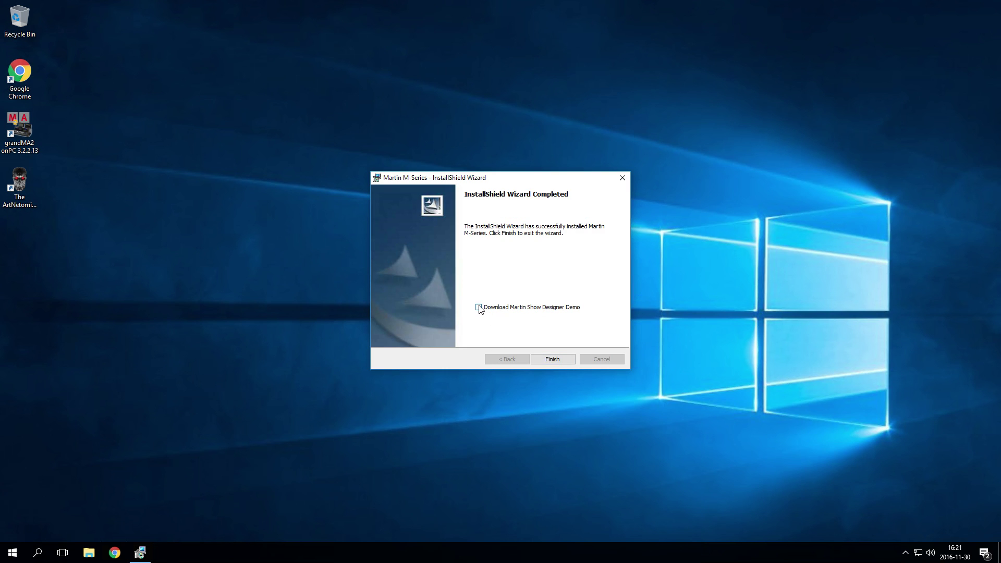
left_click(554, 360)
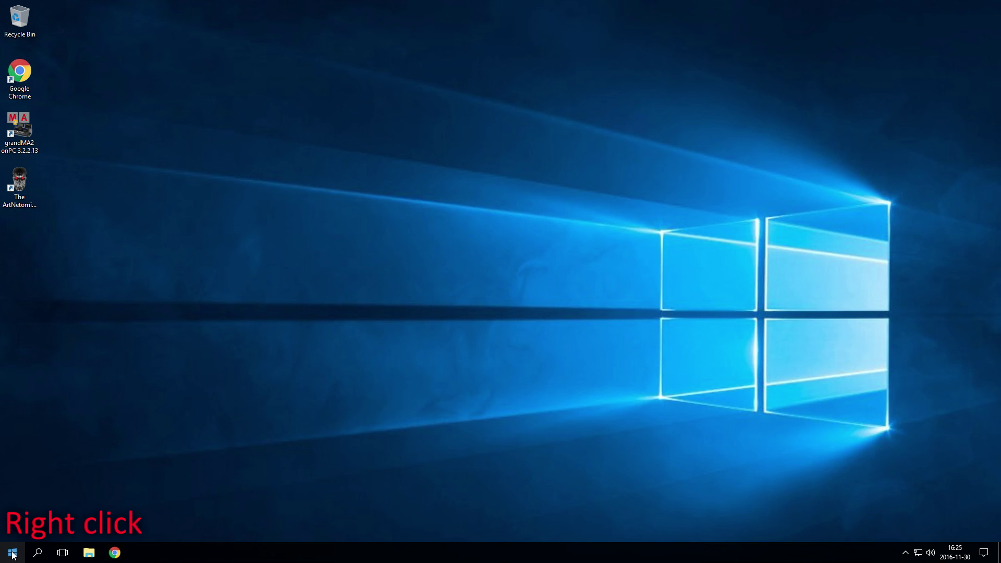
- Open Device Manager and start the wizard for adding legacy hardware
right_click(13, 552)
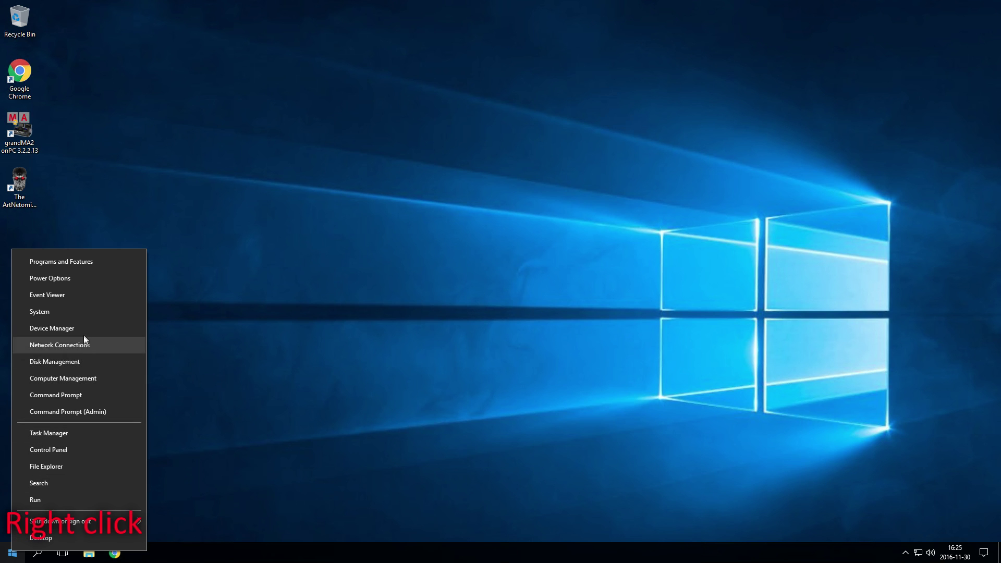
left_click(84, 340)
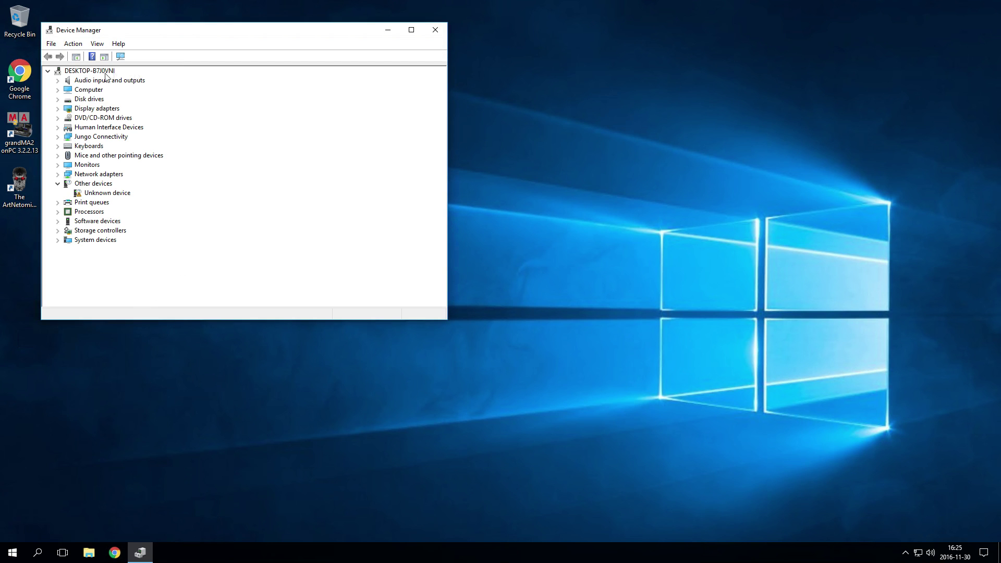
left_click(73, 44)
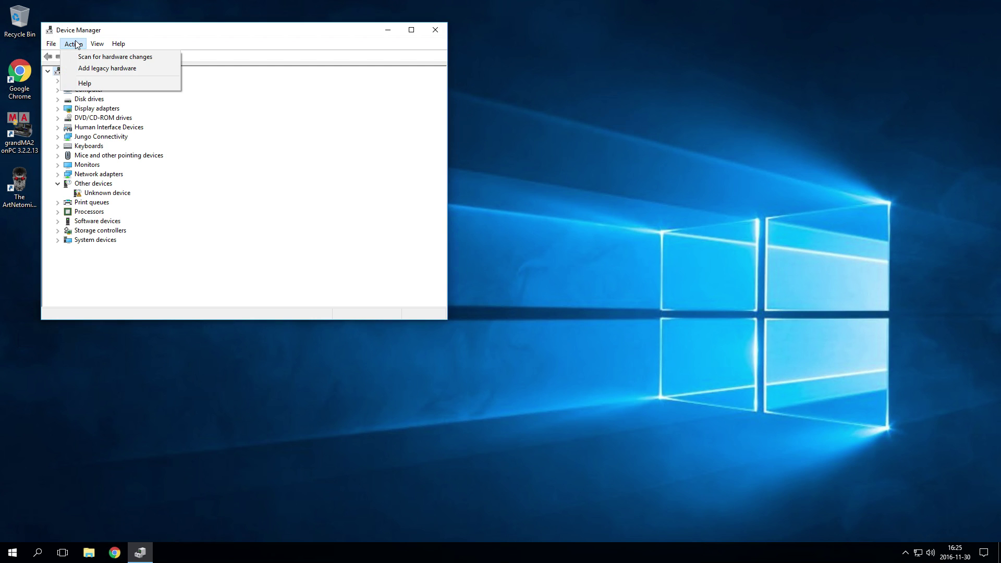
left_click(82, 69)
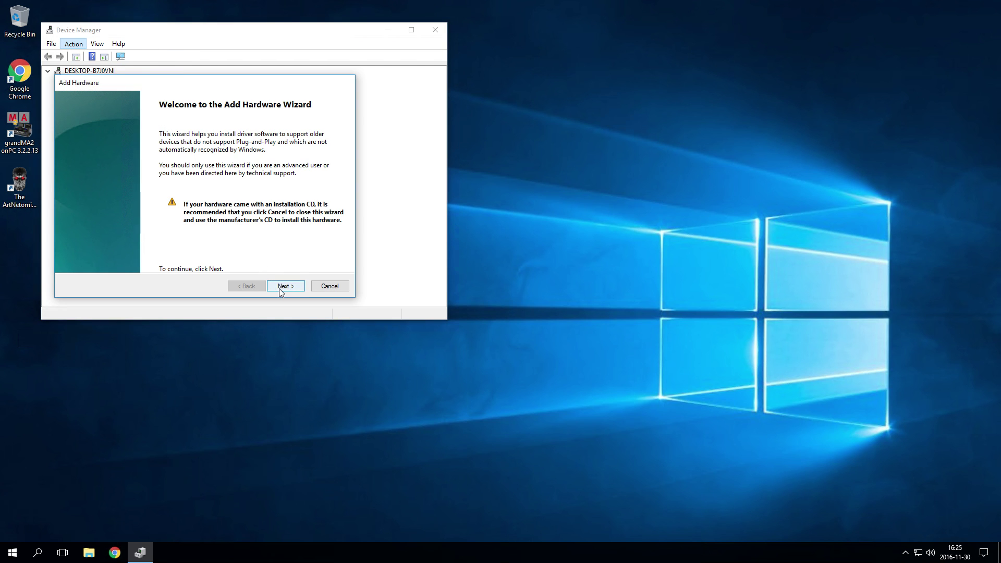
- Choose to install the hardware manually from a list and select Network adapters as the hardware type
left_click(281, 289)
left_click(192, 197)
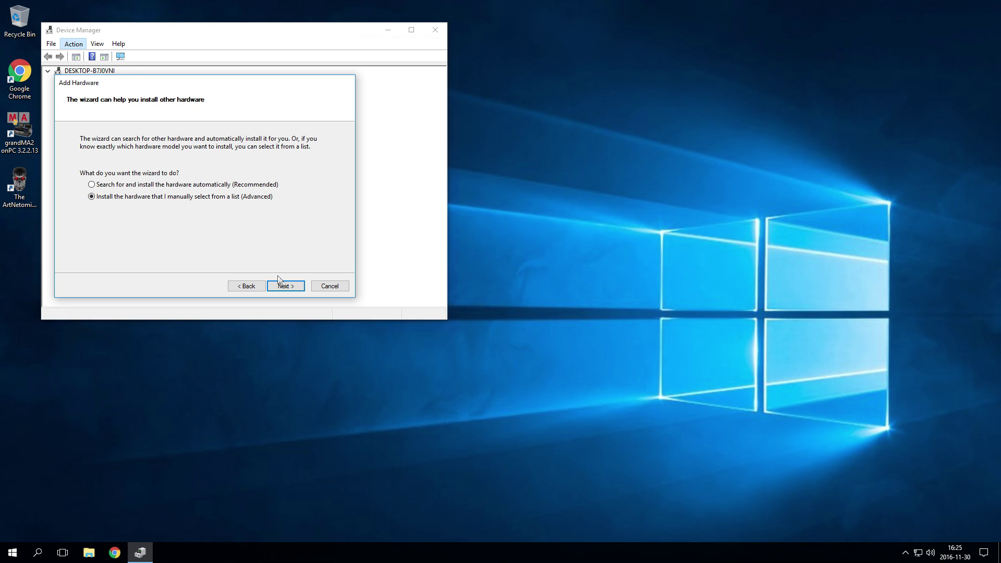
left_click(286, 287)
scroll(326, 200, "down", 5)
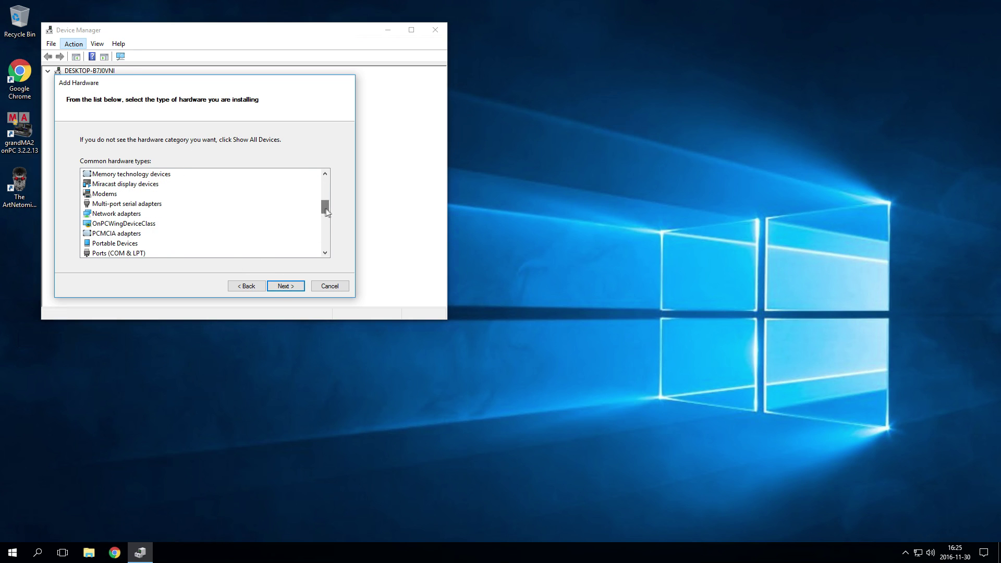
left_click(116, 213)
left_click(292, 286)
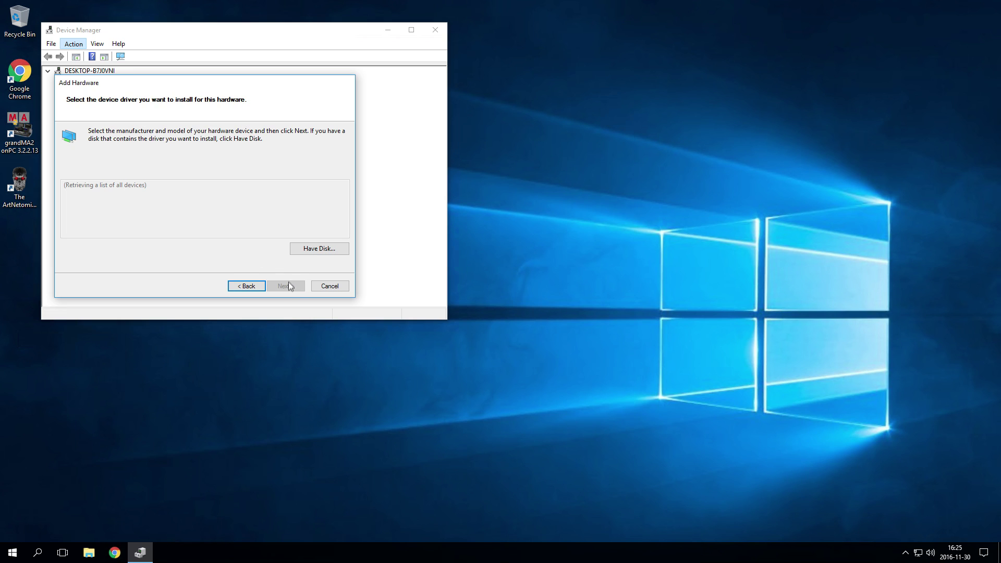
- Install the Microsoft KM-TEST Loopback Adapter from the manufacturer Microsoft, finish the wizard and close Device Manager
left_click(78, 228)
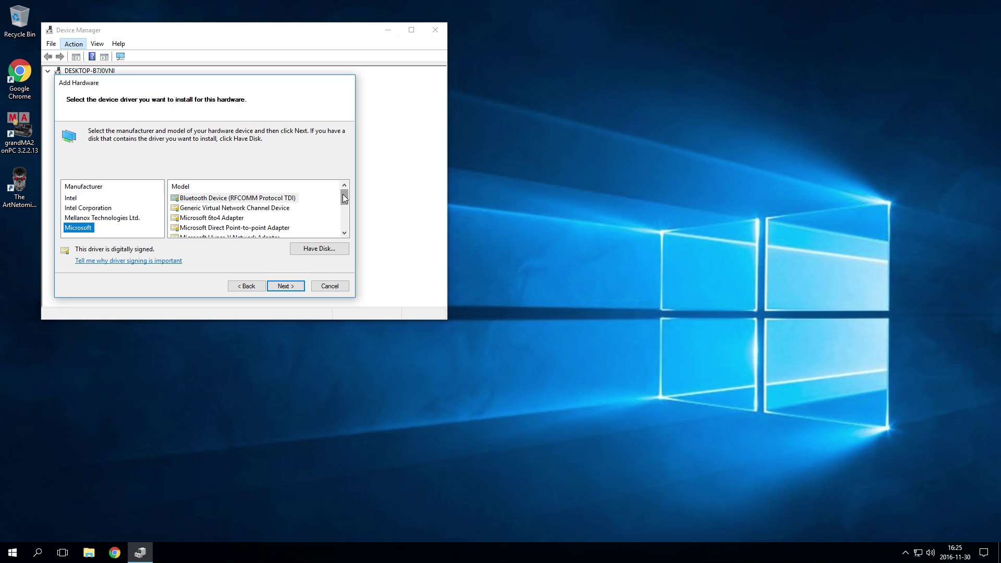
left_click_drag(343, 194, 343, 229)
left_click(227, 207)
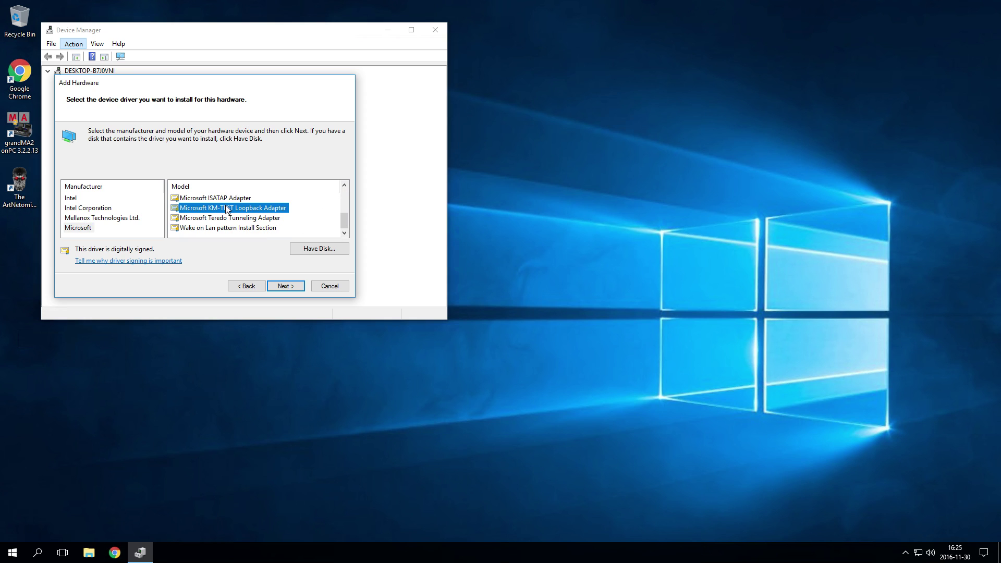
left_click(288, 287)
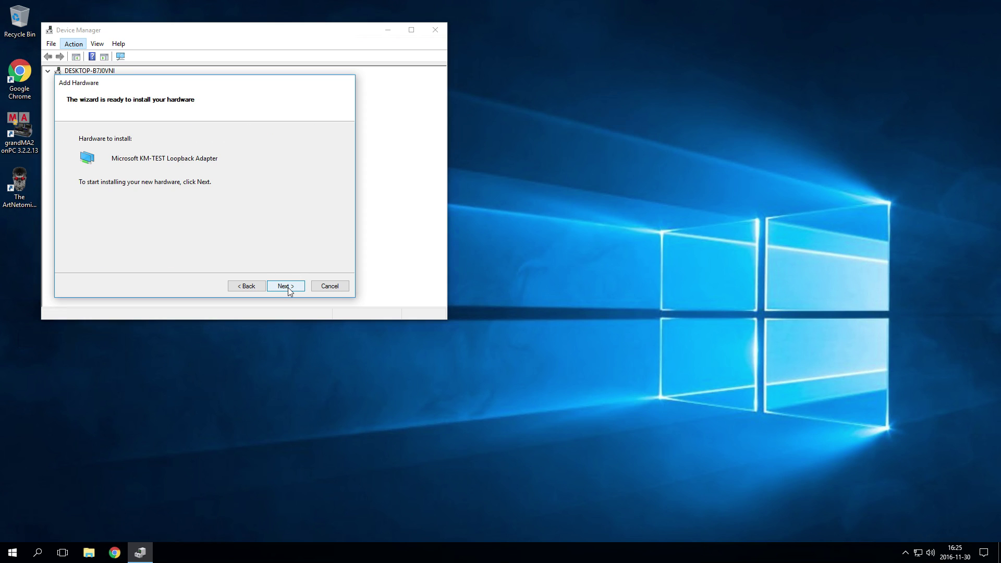
left_click(288, 287)
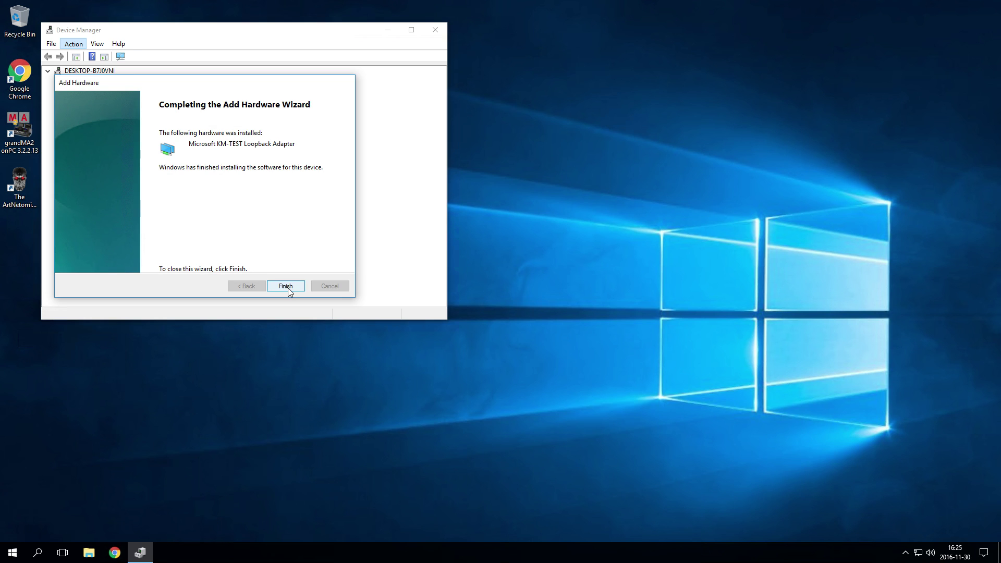
left_click(285, 287)
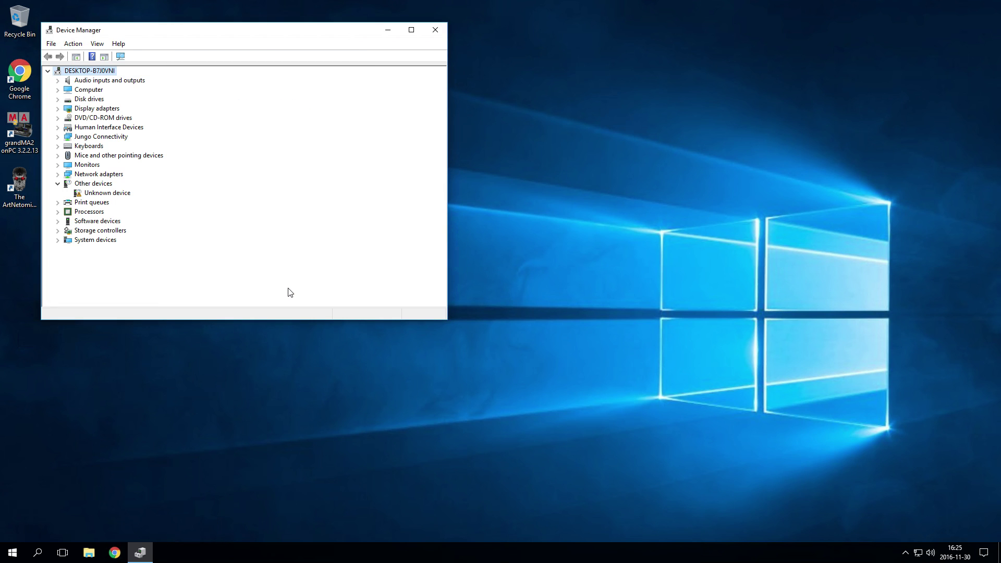
left_click(436, 32)
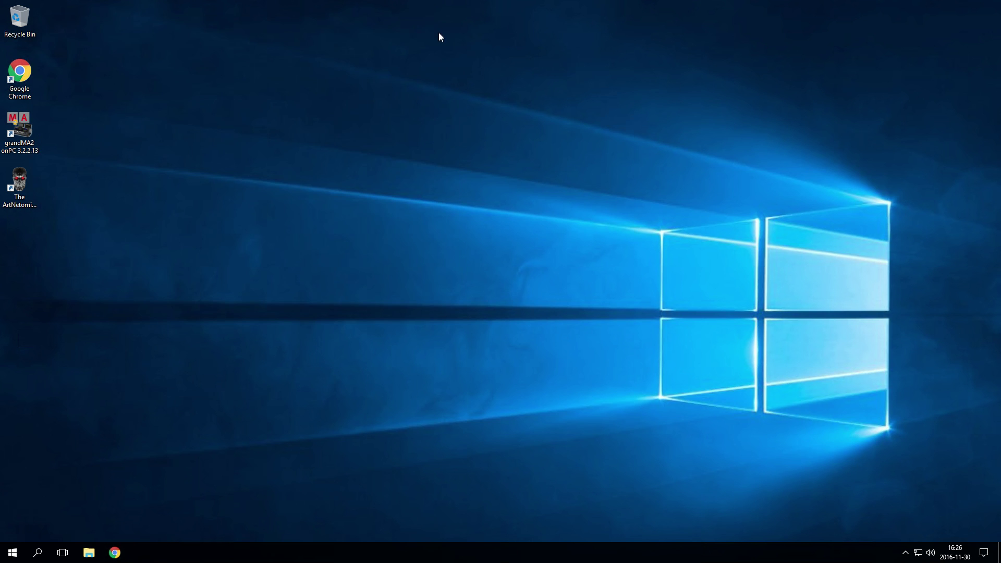
- Open the network adapter connections and rename the Ethernet 2 loopback connection to ArtNet Loopback
right_click(918, 553)
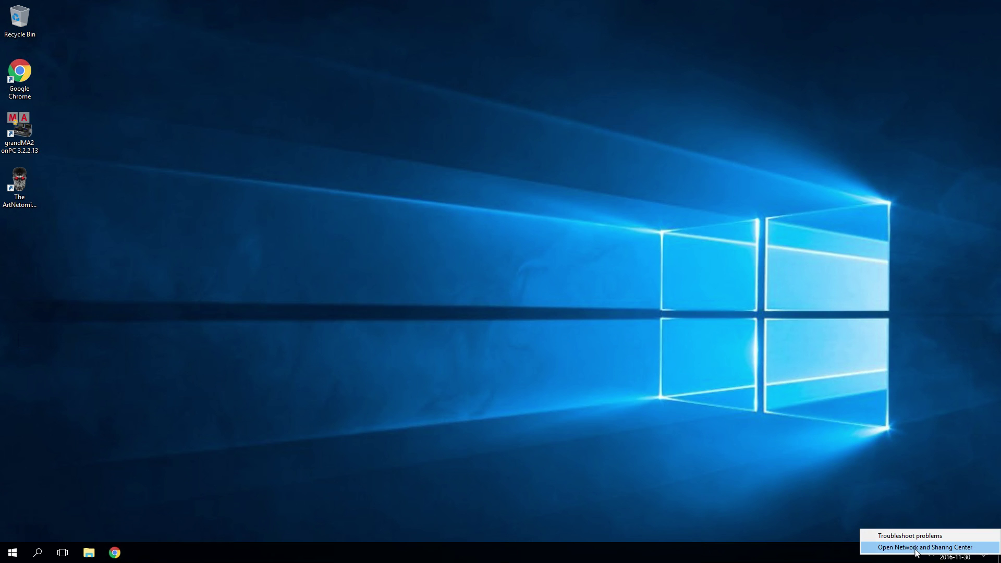
left_click(897, 546)
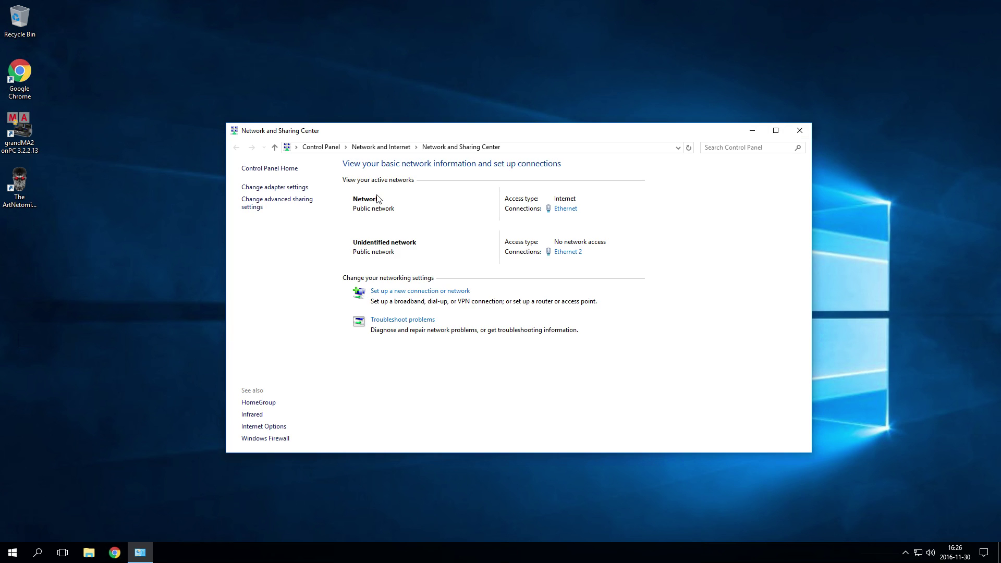
left_click(287, 187)
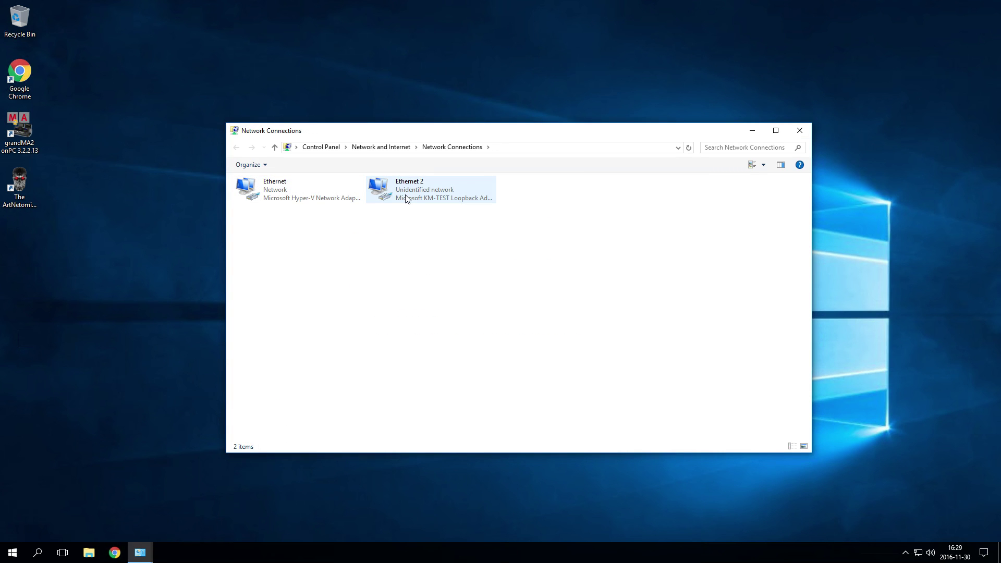
right_click(422, 194)
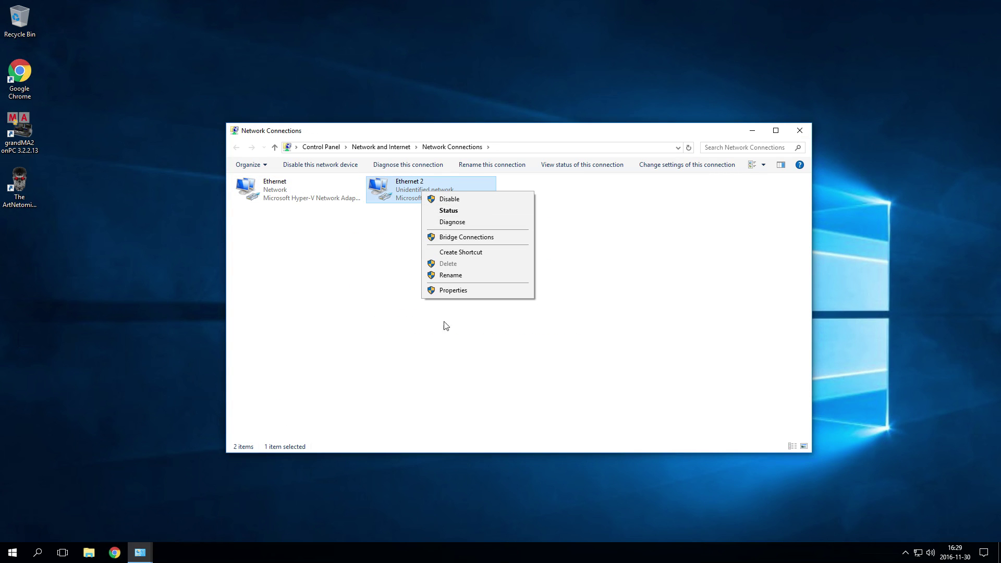
left_click(449, 273)
key("Escape")
right_click(434, 186)
left_click(462, 270)
type("ArtNet Loopback")
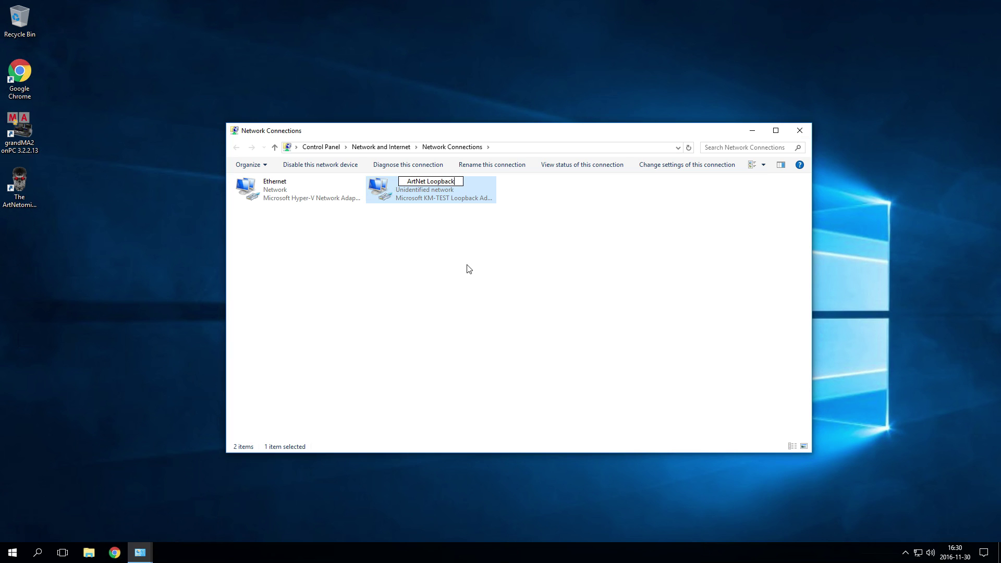
key("Return")
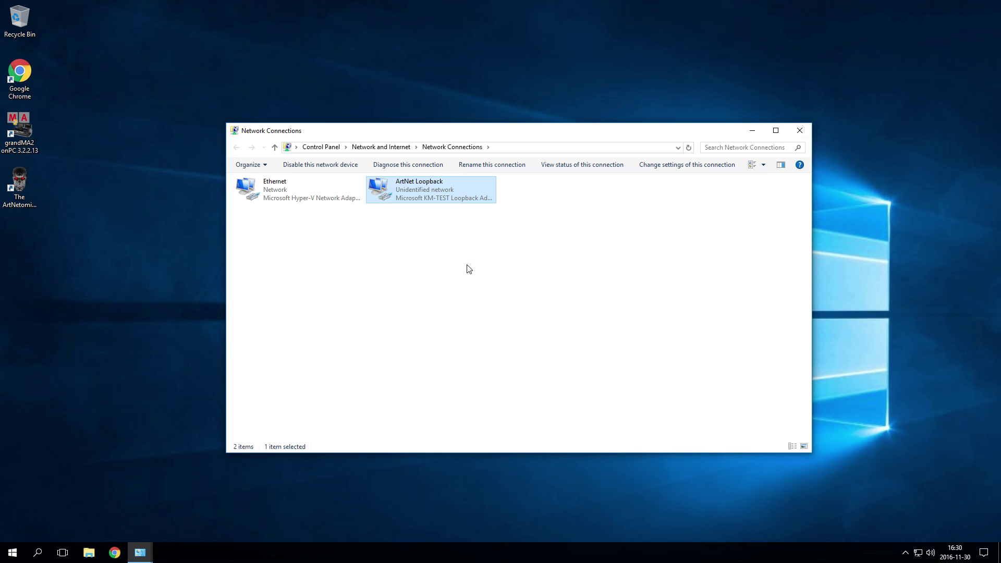
- Give the ArtNet Loopback connection the static IPv4 address 2.2.2.2 with subnet mask 255.0.0.0, and close the network windows
right_click(407, 184)
left_click(468, 280)
left_click(315, 285)
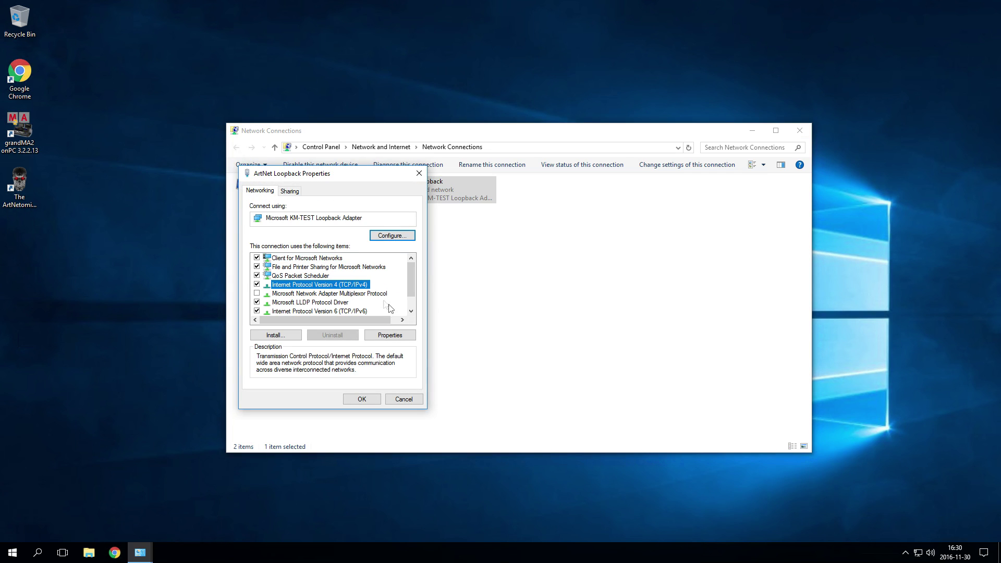
left_click(396, 336)
left_click(326, 290)
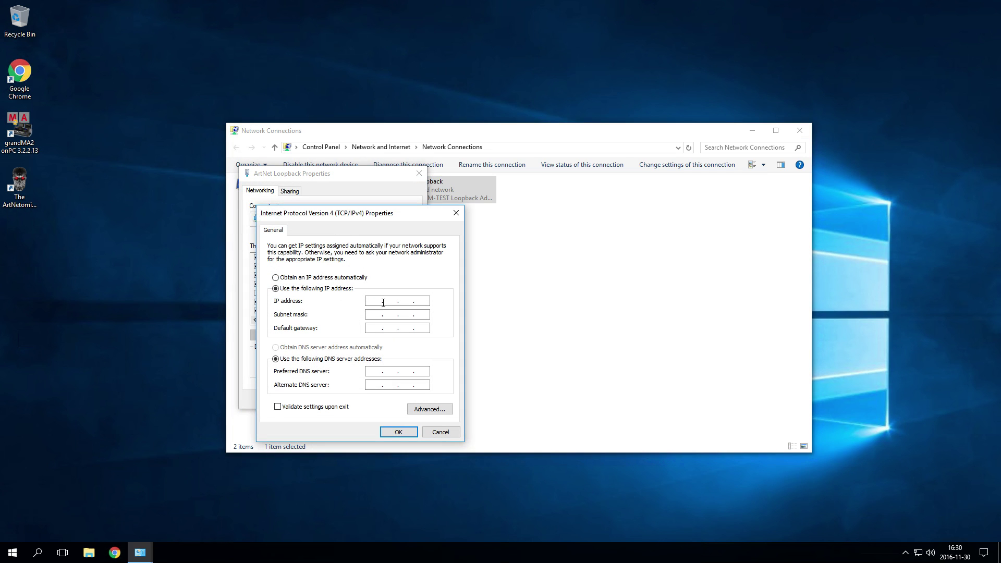
type("2.2.2.2")
key("Tab")
left_click(392, 328)
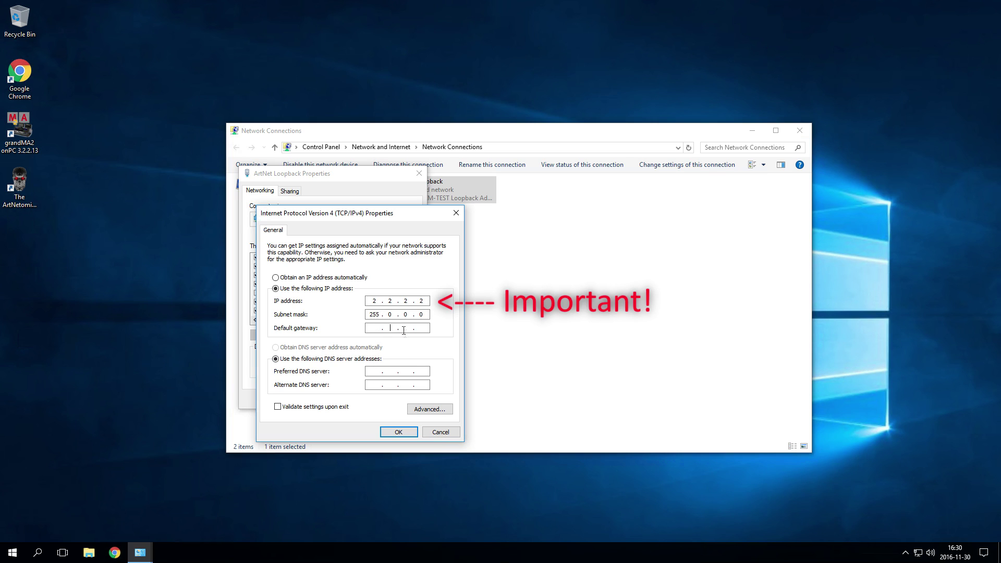
left_click(399, 433)
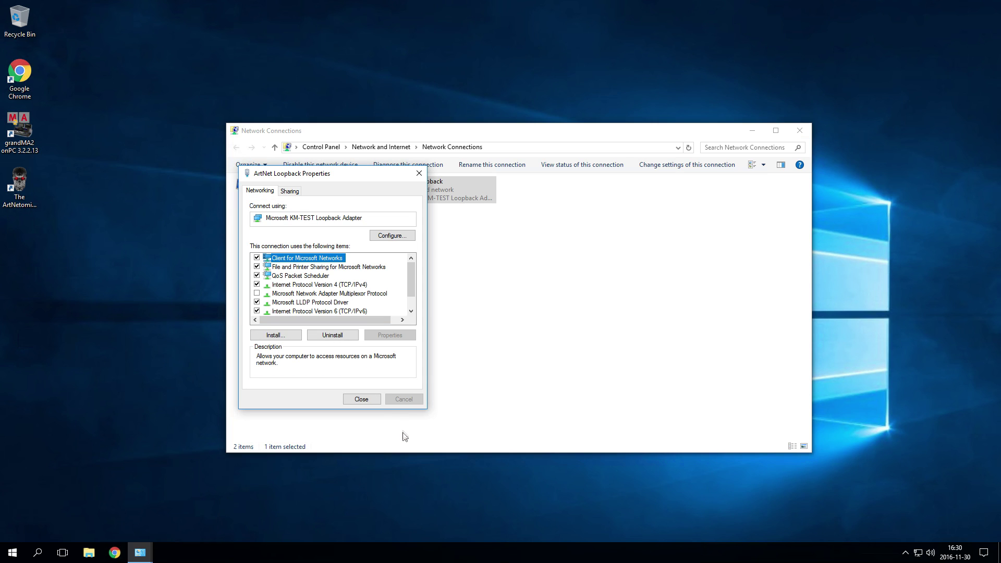
left_click(368, 401)
left_click(799, 130)
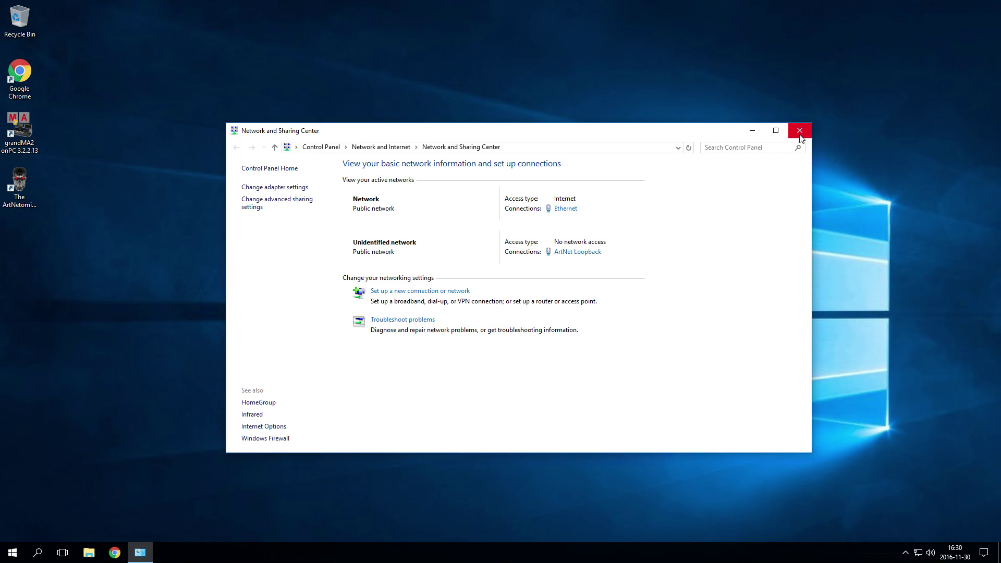
left_click(799, 130)
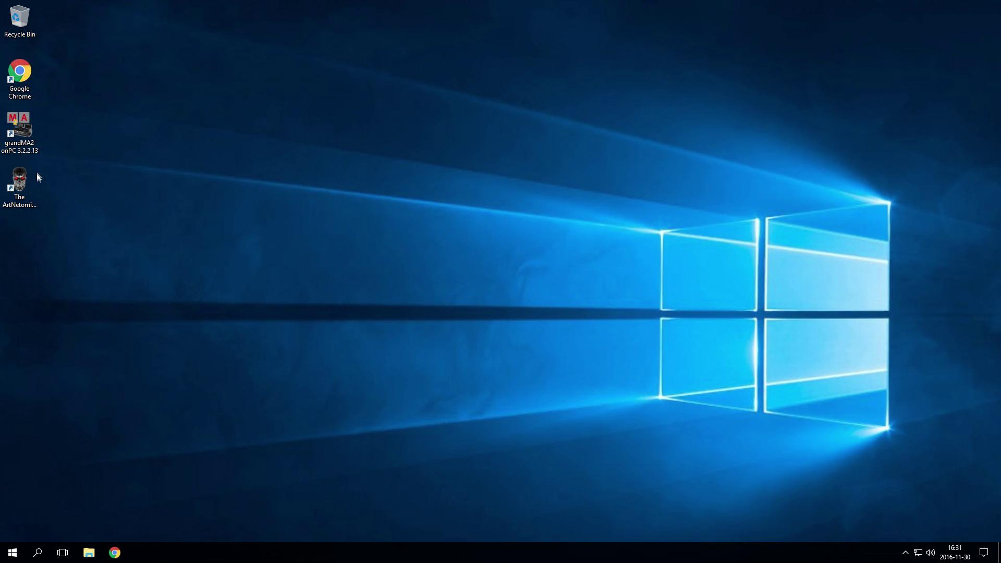
- Launch The ArtNetominator and grandMA2 onPC, allowing each of them access to public networks through Windows Firewall
double_click(21, 183)
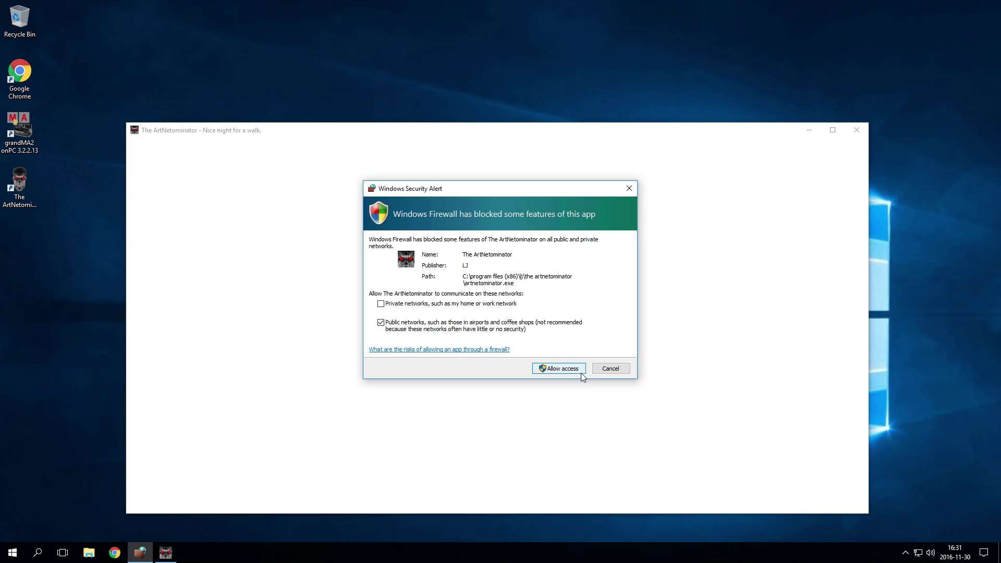
left_click(581, 373)
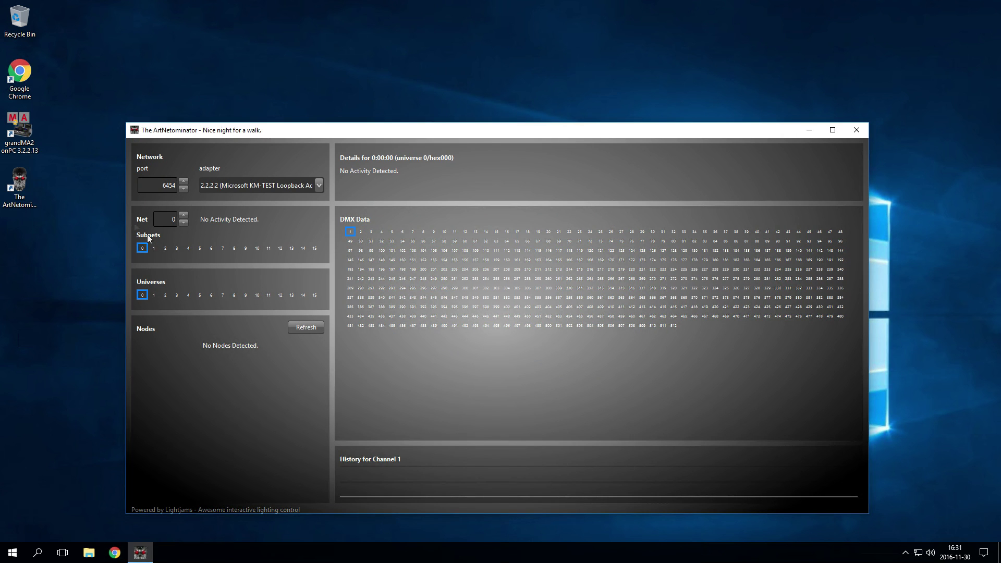
double_click(32, 125)
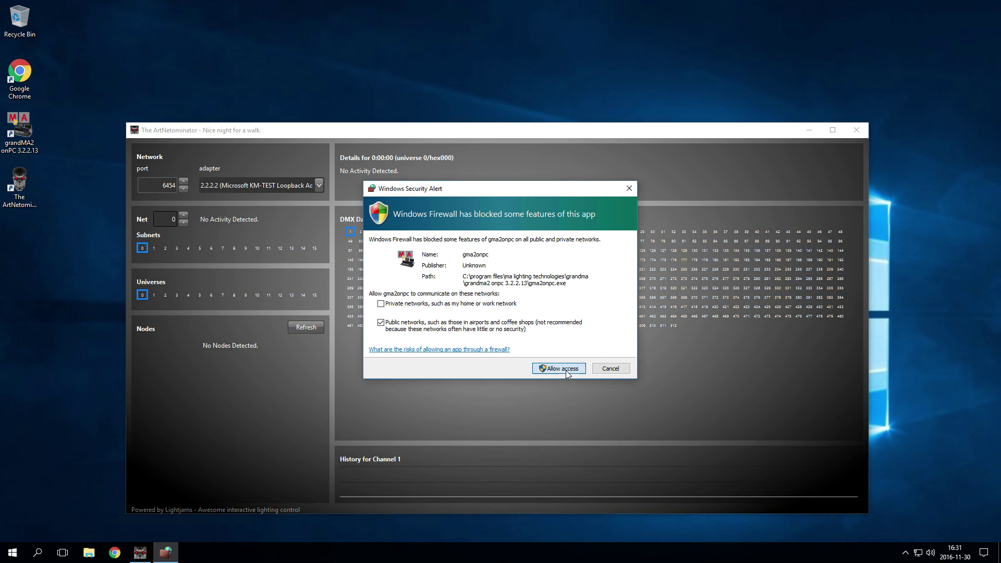
left_click(572, 372)
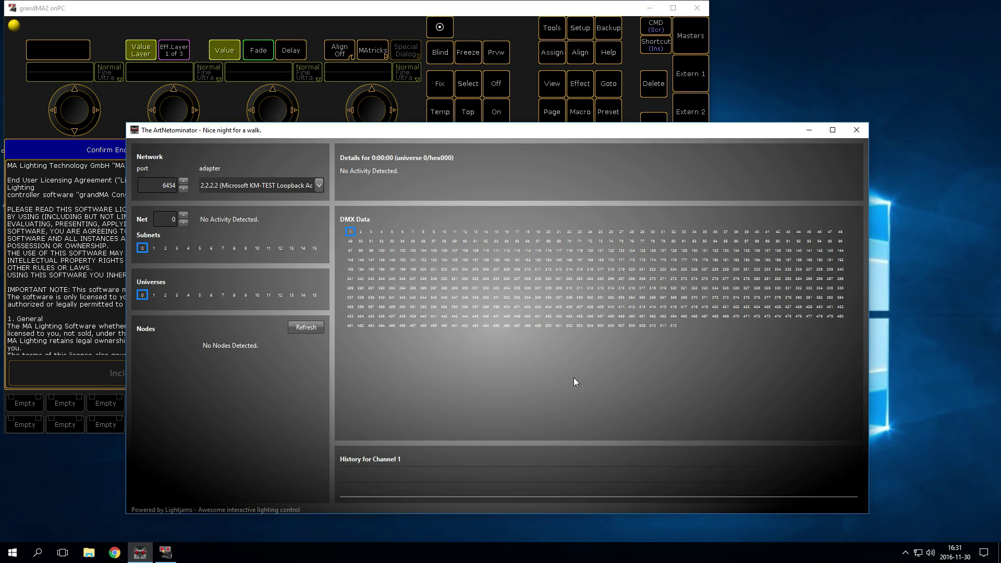
- Accept the grandMA2 onPC End User License Agreement with third party software included, and dismiss the release notes
left_click(79, 254)
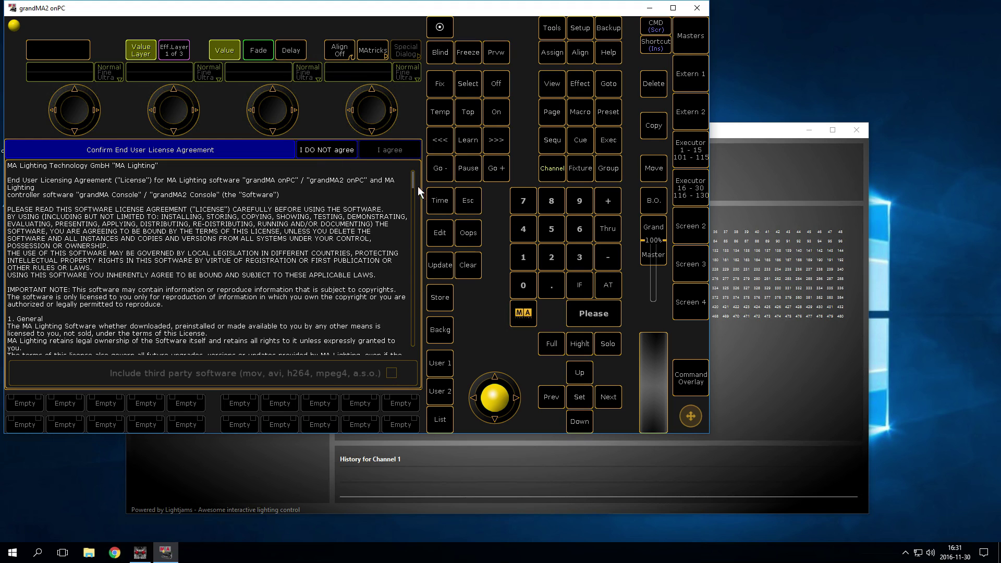
left_click_drag(414, 180, 412, 357)
left_click(392, 373)
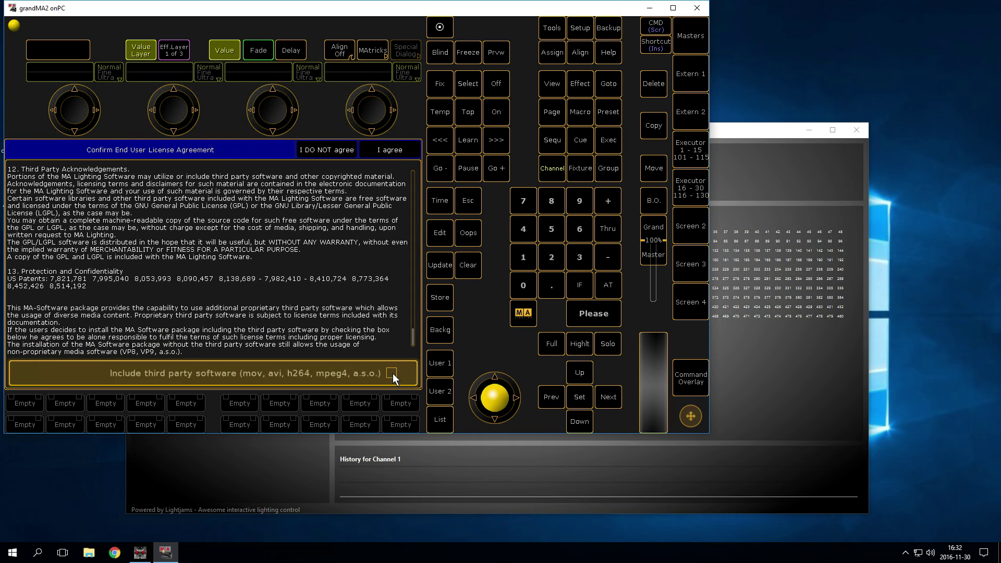
left_click(385, 151)
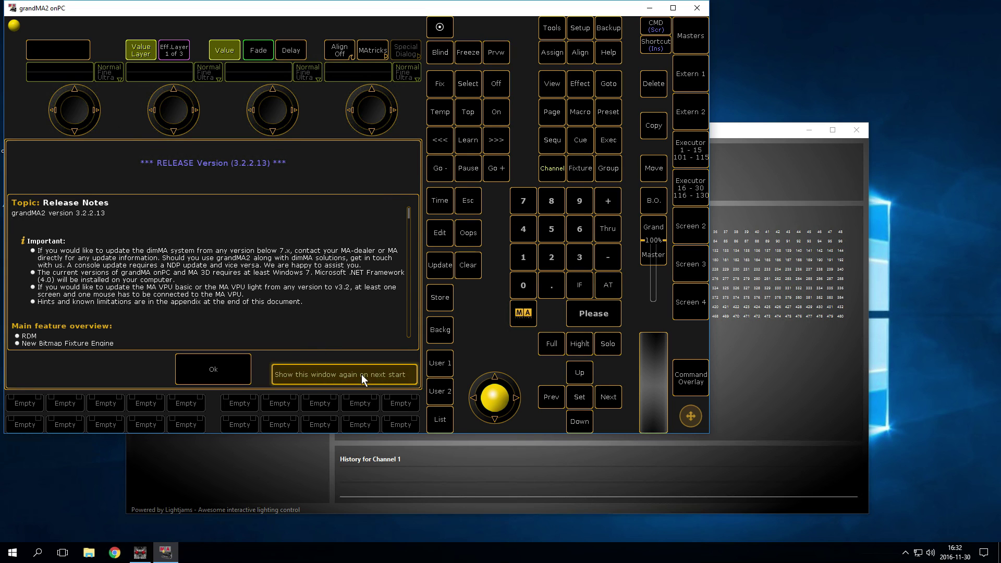
left_click(224, 368)
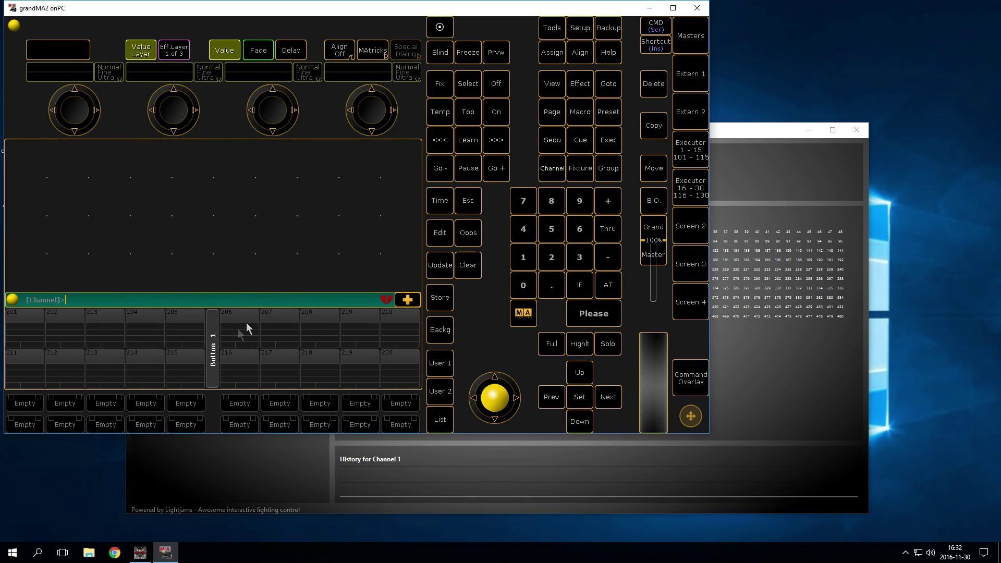
- Find and launch the M-PC desktop app, and dismiss its welcome message
left_click(9, 557)
type("m-pc")
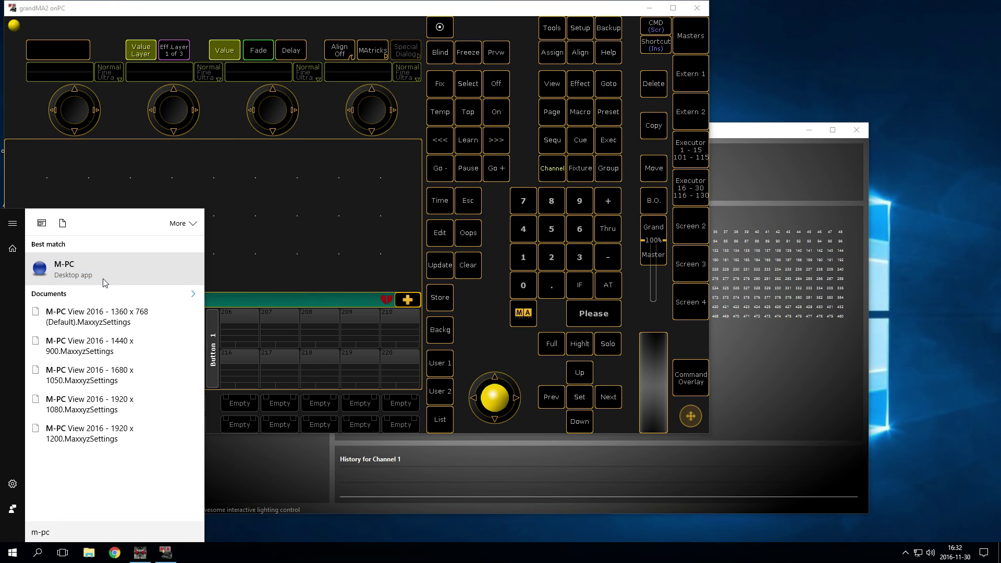
left_click(105, 282)
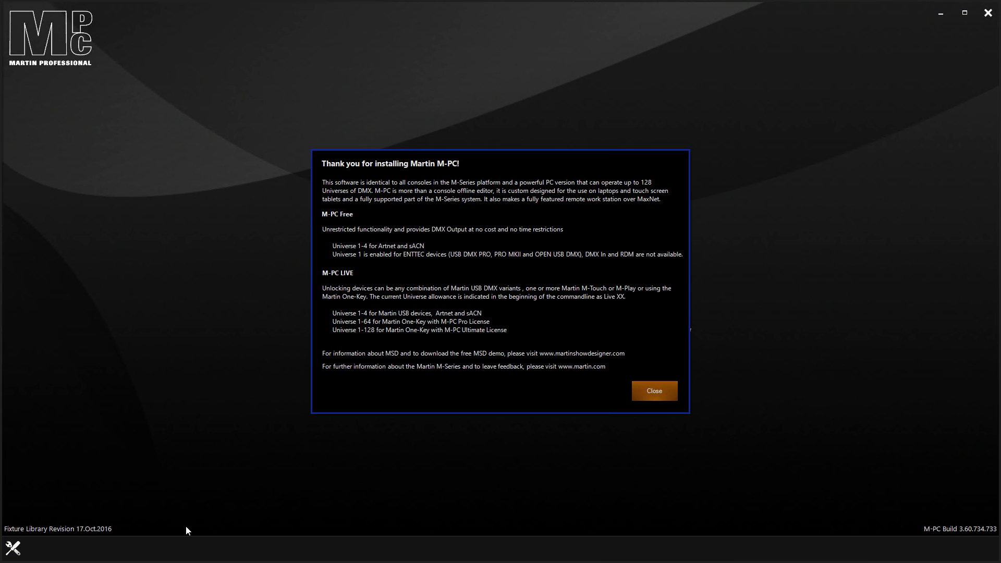
left_click(650, 391)
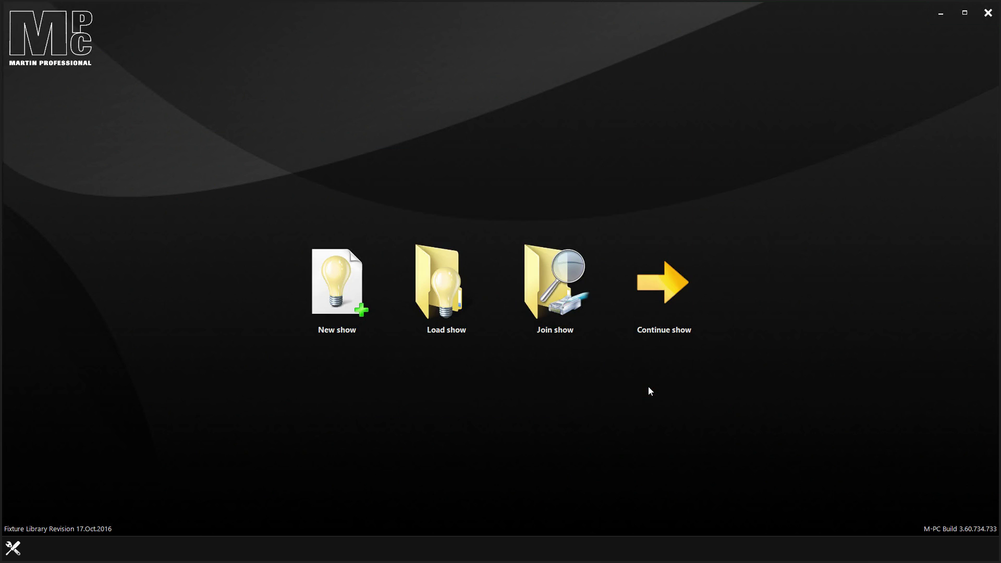
- Create a new M-PC show named Untitled, and minimise M-PC and grandMA2 onPC to reveal The ArtNetominator
left_click(348, 290)
left_click(543, 311)
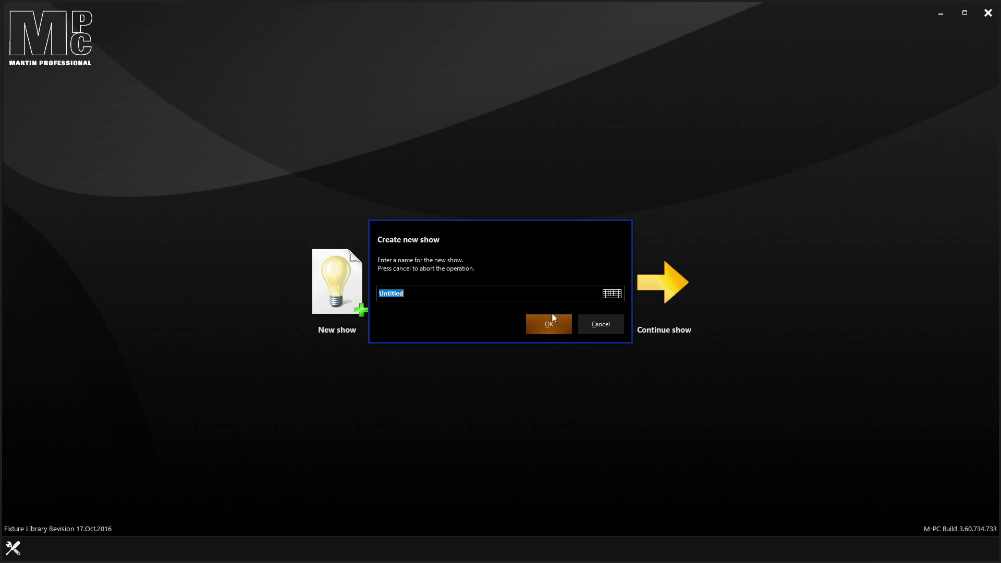
left_click(542, 324)
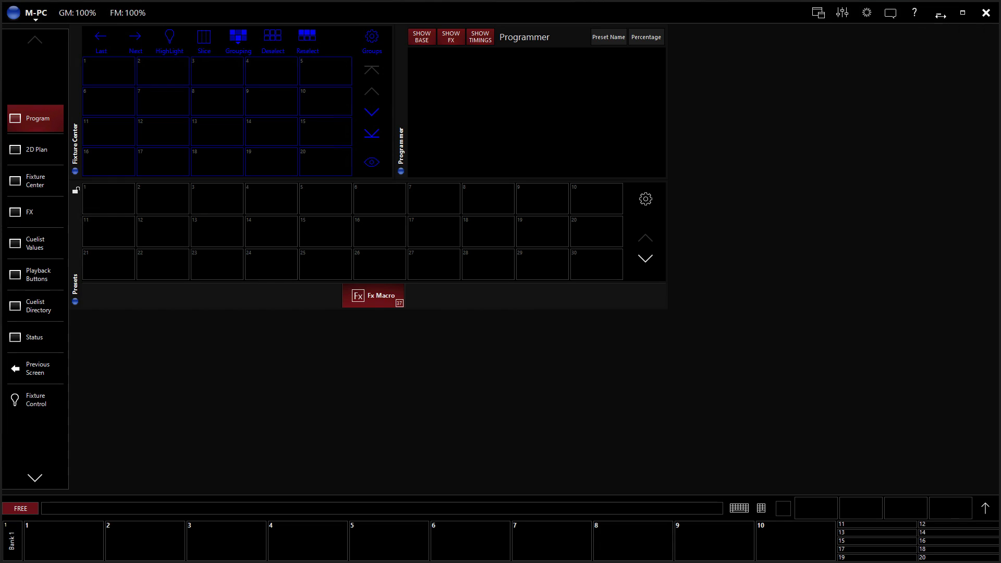
left_click(942, 16)
left_click(651, 8)
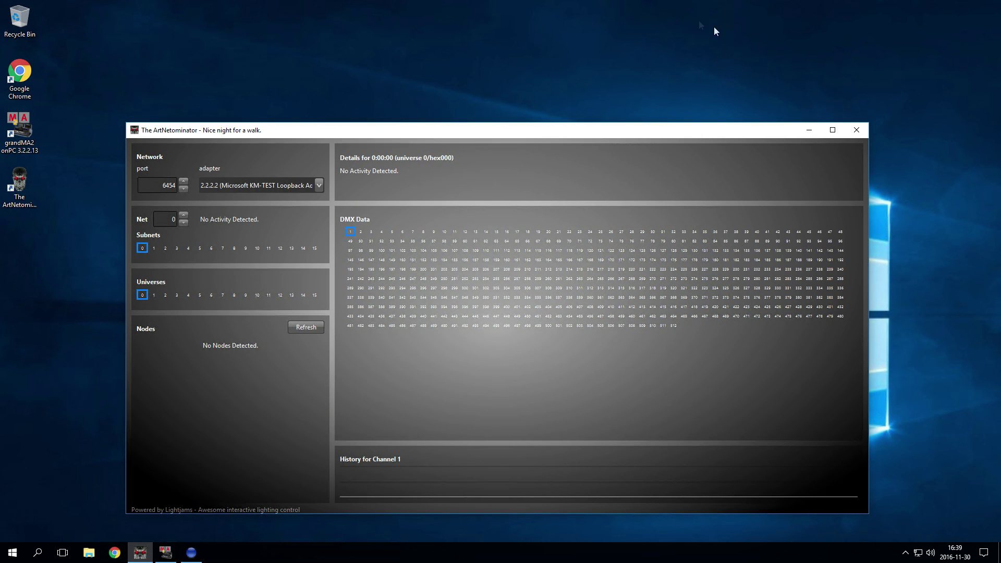
- Minimise The ArtNetominator, and pin The ArtNetominator, grandMA2 onPC and M-PC to the taskbar
left_click(807, 132)
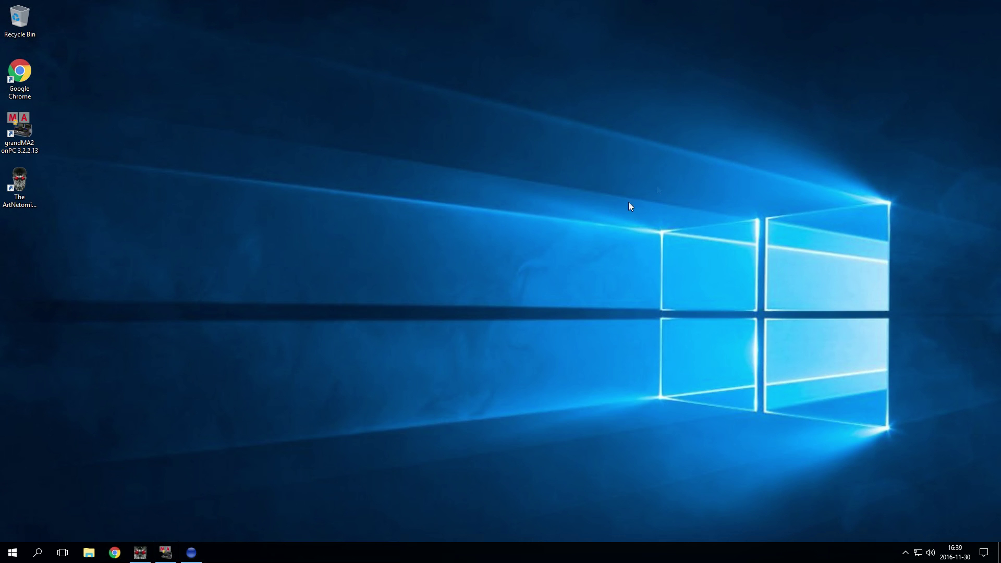
right_click(146, 555)
left_click(144, 512)
right_click(164, 556)
left_click(160, 515)
right_click(190, 556)
left_click(184, 518)
- Switch to Google Chrome and download MA 3D Software 3.2.2.13 from the bookmarked MA Lighting software page
left_click(117, 553)
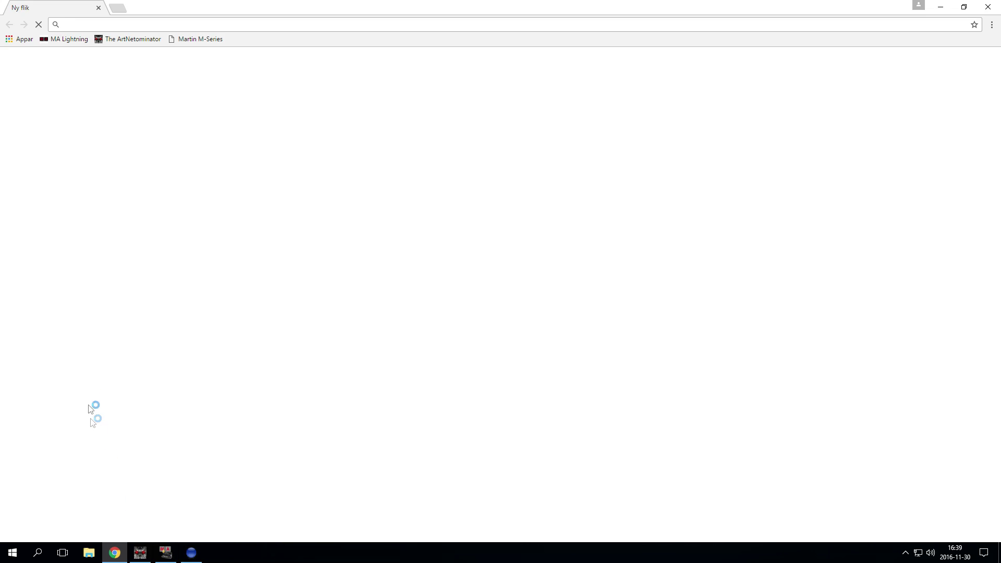
left_click(69, 39)
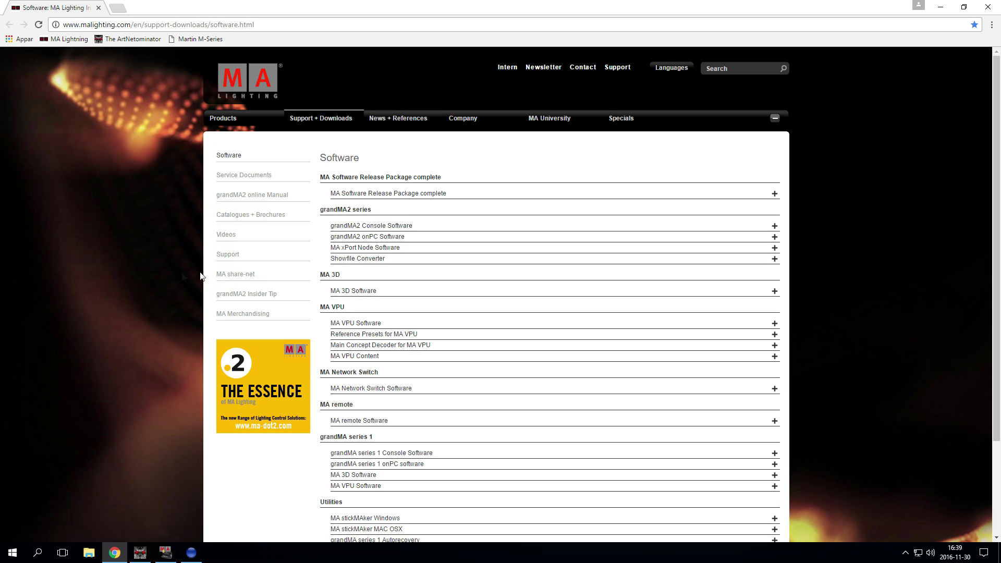
left_click(394, 290)
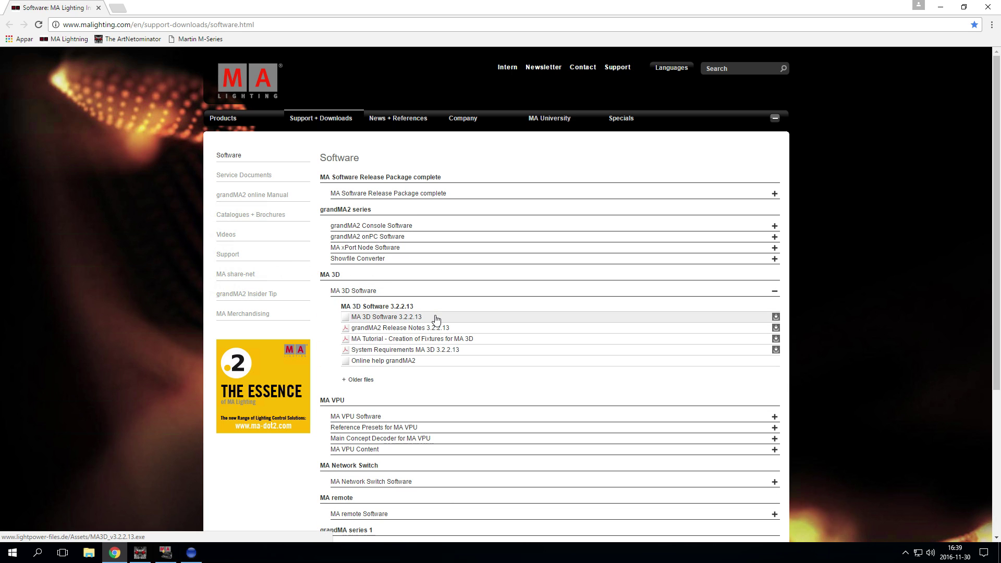
left_click(436, 320)
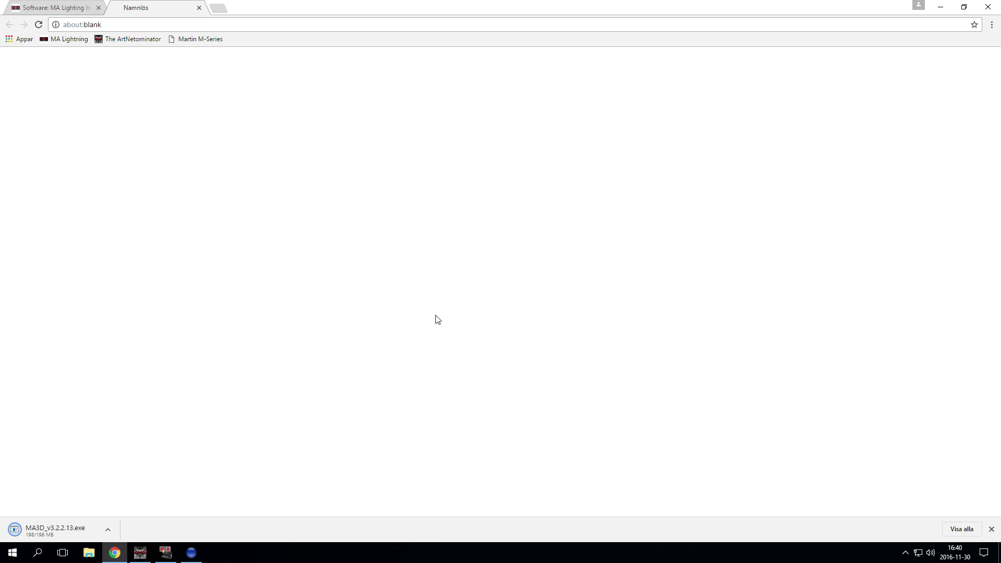
- Run the downloaded MA 3D installer with administrator permission and install it to the default folder with a desktop link
left_click(81, 532)
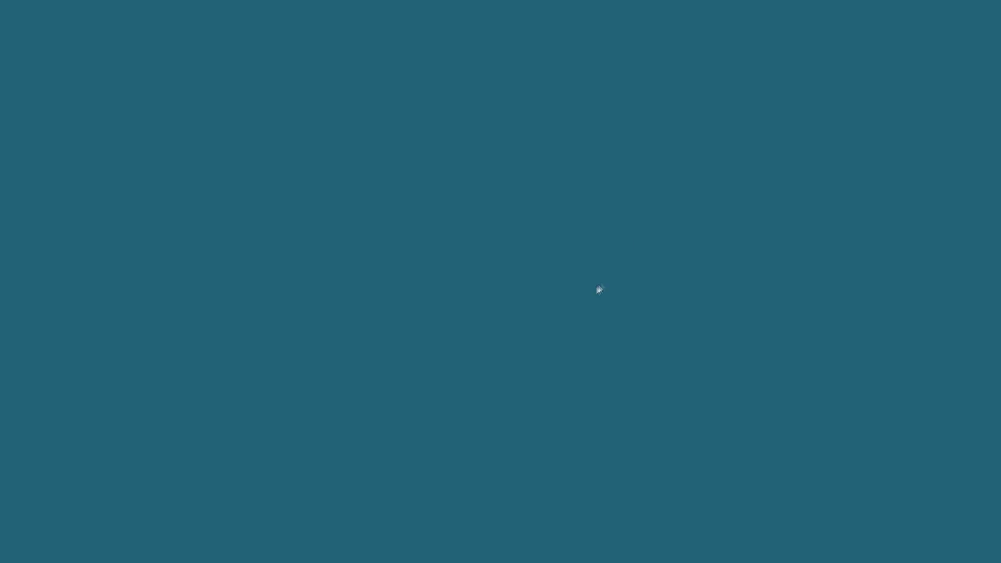
left_click(468, 350)
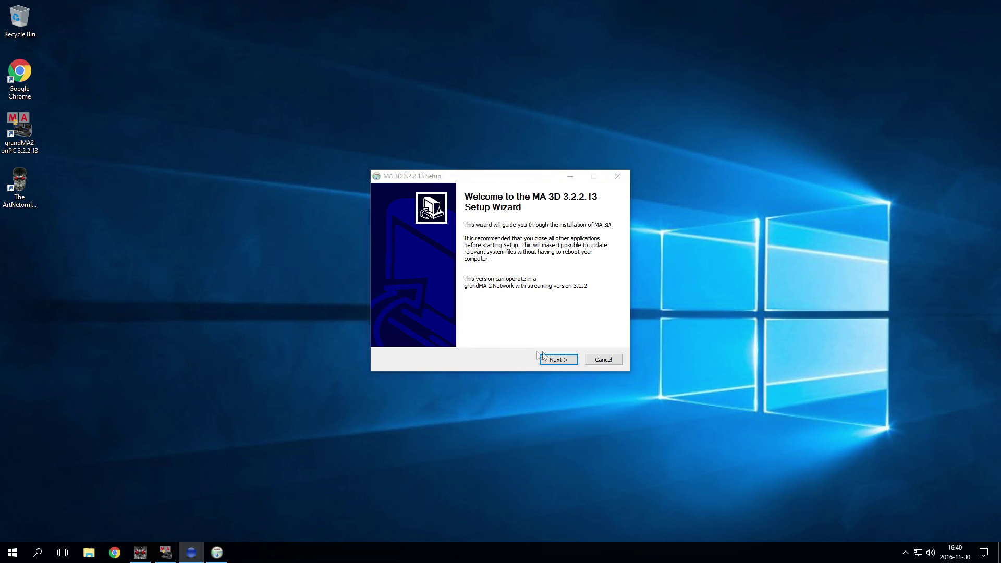
left_click(566, 361)
left_click(558, 360)
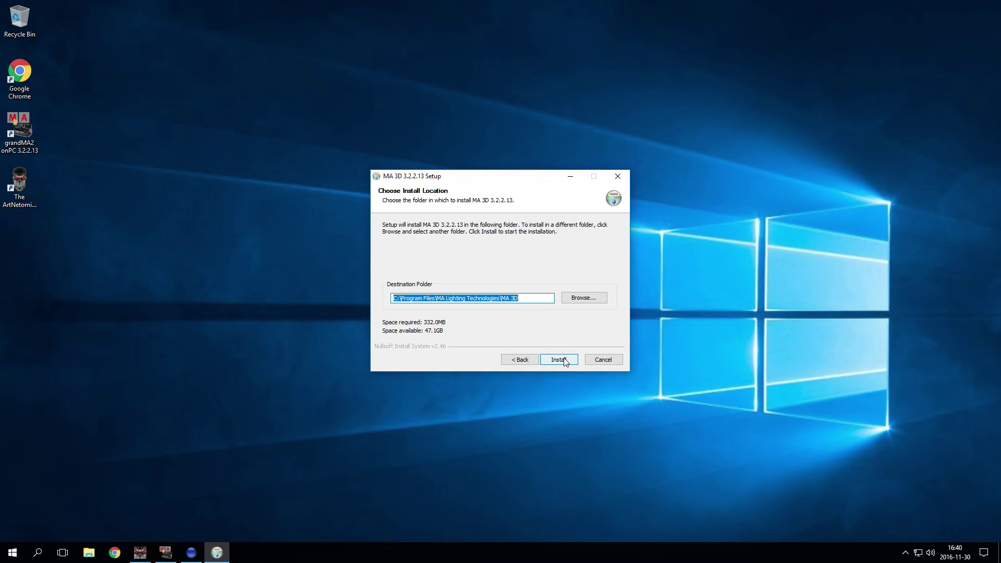
left_click(565, 359)
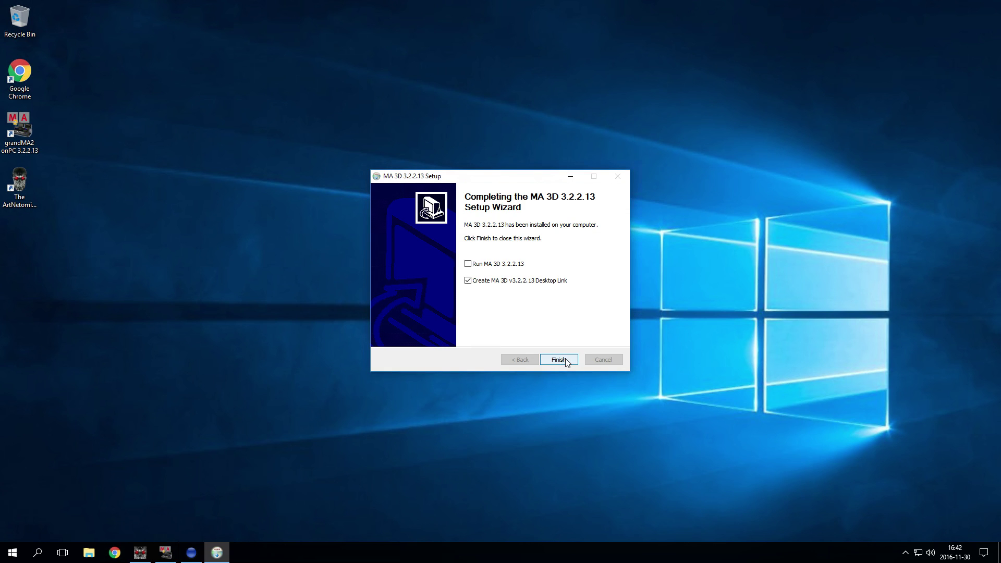
left_click(559, 361)
- Launch MA 3D from the desktop, minimise its window, and pin it to the taskbar
double_click(26, 227)
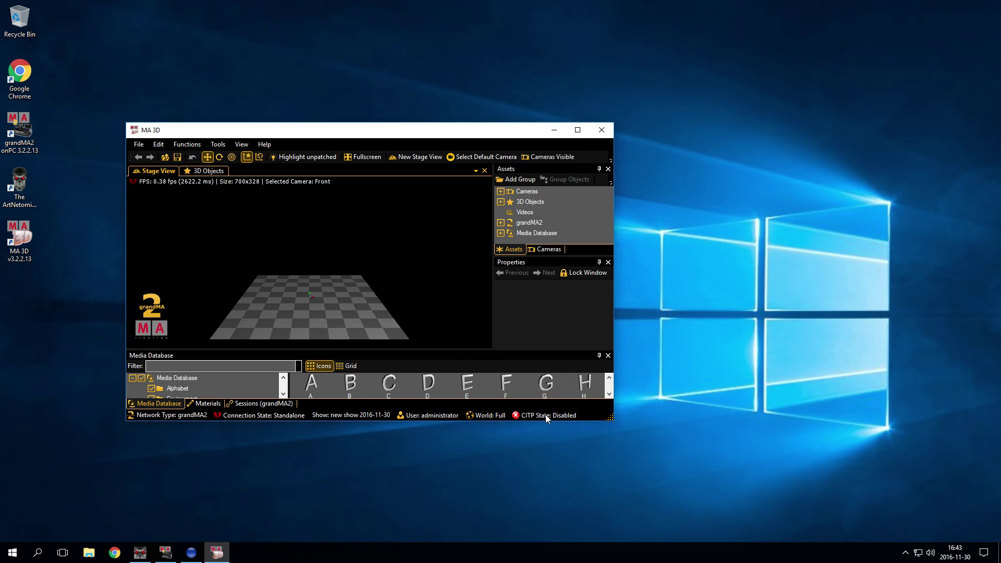
left_click(554, 130)
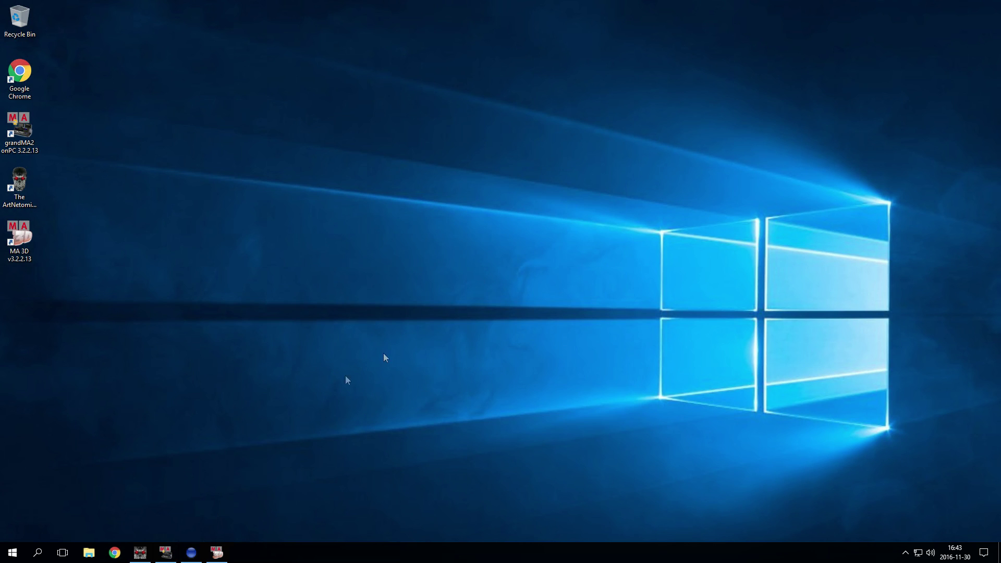
right_click(215, 553)
left_click(228, 514)
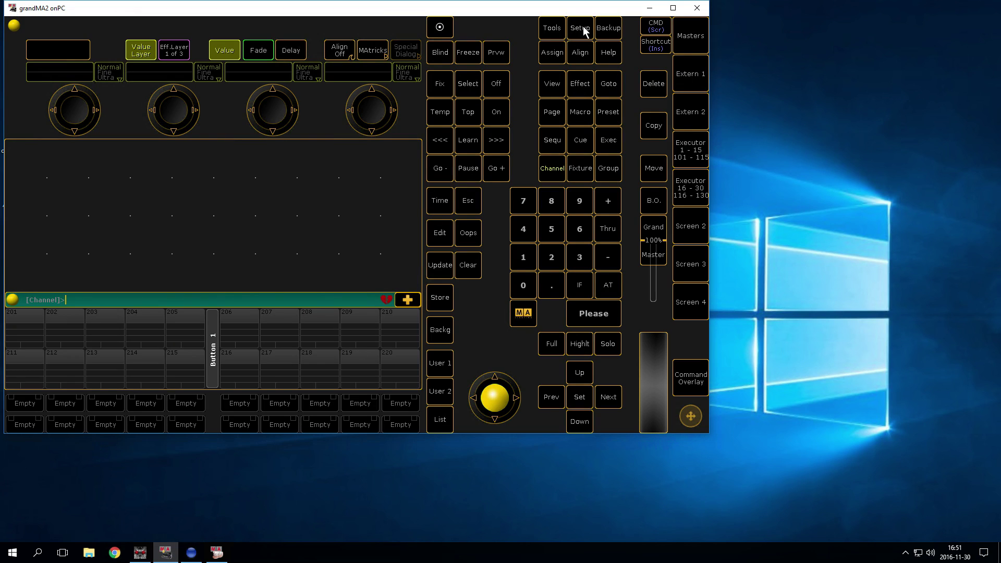
- In grandMA2 onPC's MA Network Control, create a session named 3D Session, and close the setup
left_click(584, 30)
left_click(374, 192)
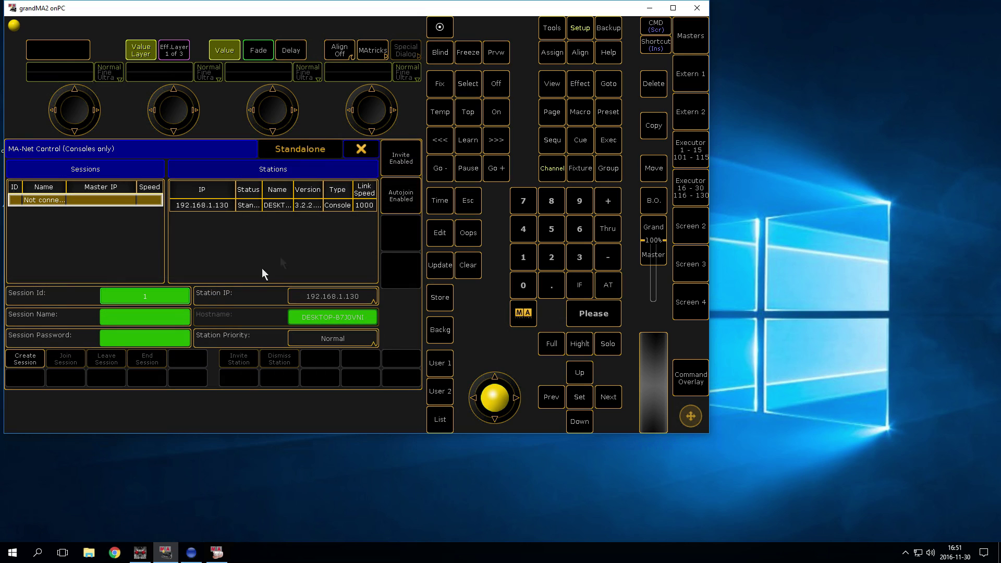
left_click(165, 317)
type("3D")
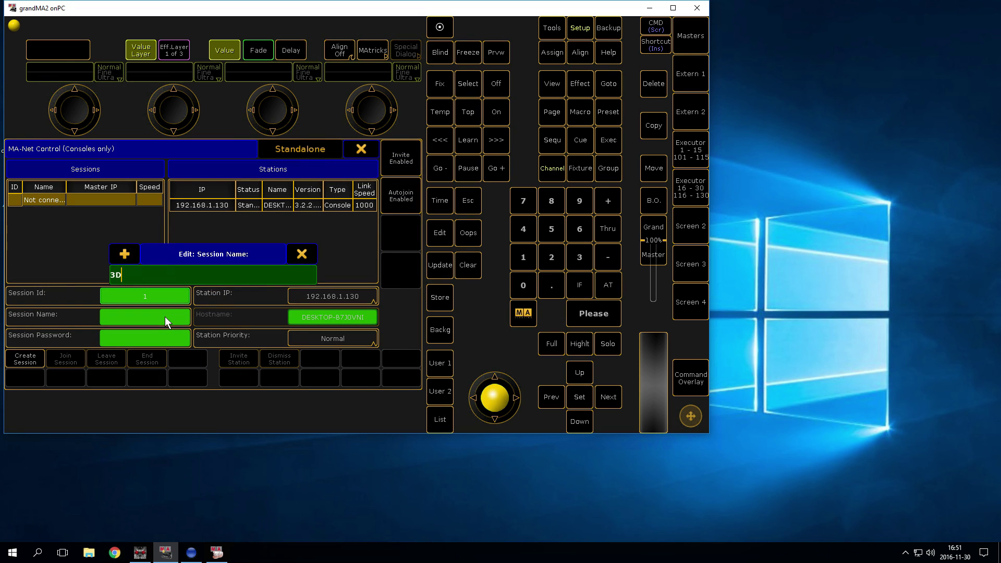
type(" Session")
key("Return")
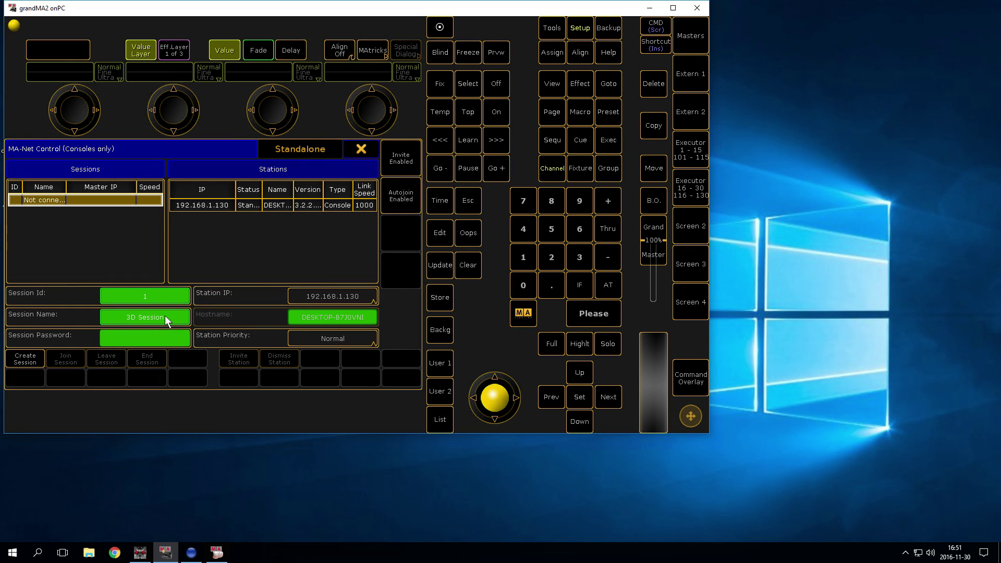
left_click(24, 352)
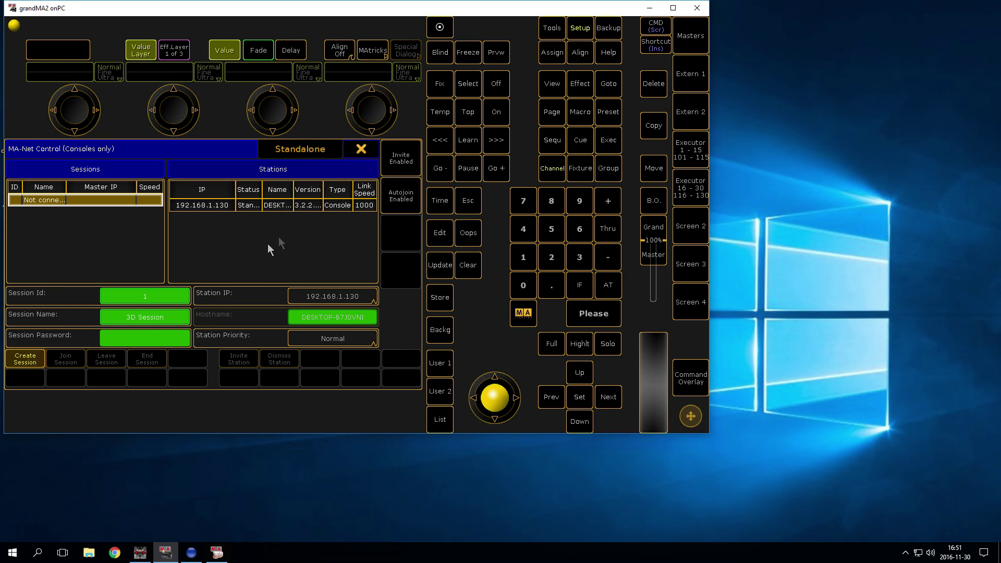
left_click(370, 153)
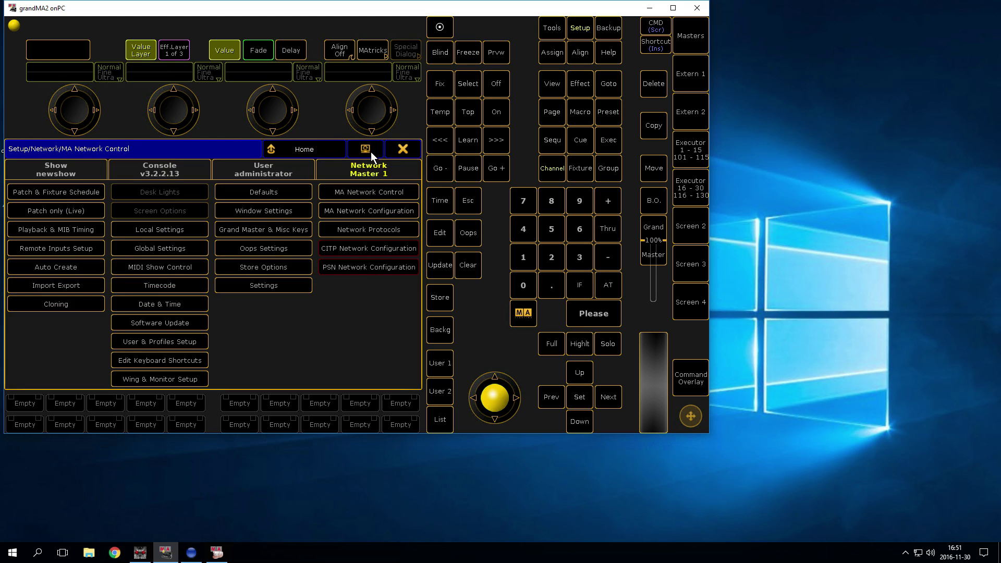
left_click(403, 148)
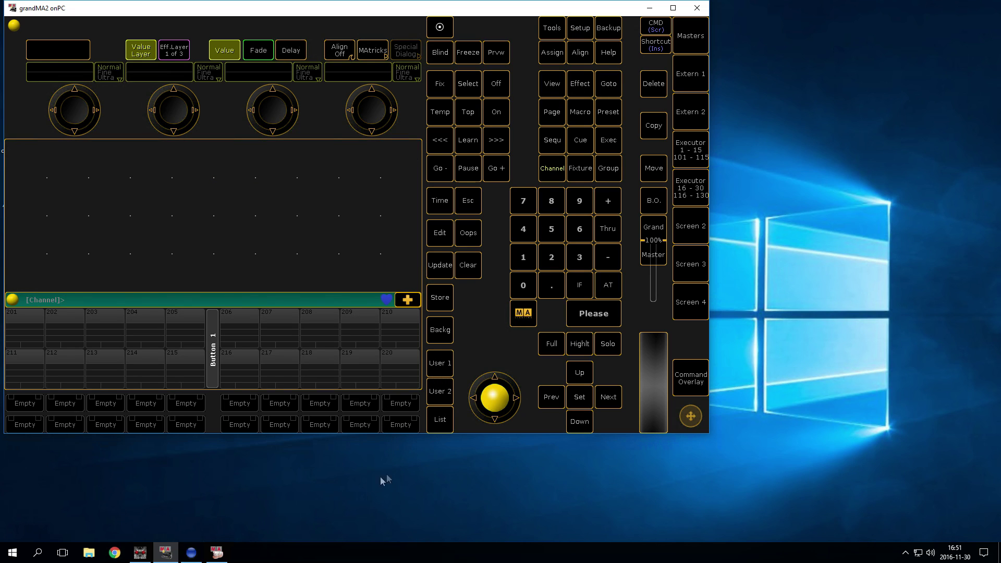
- Switch to MA 3D, enlarge and reposition its window, and show the grandMA2 sessions list with a wider Name column
left_click(214, 556)
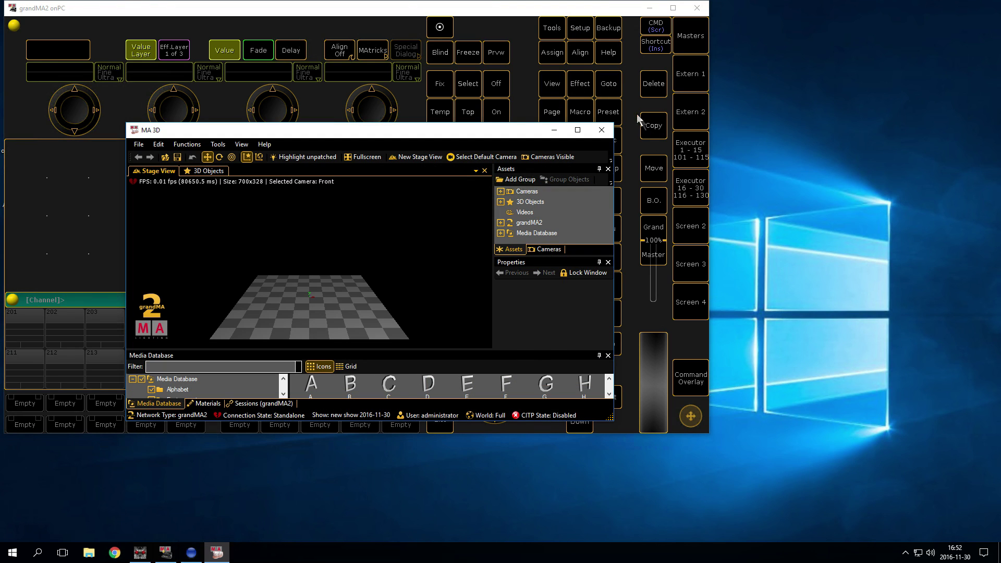
left_click_drag(482, 132, 395, 52)
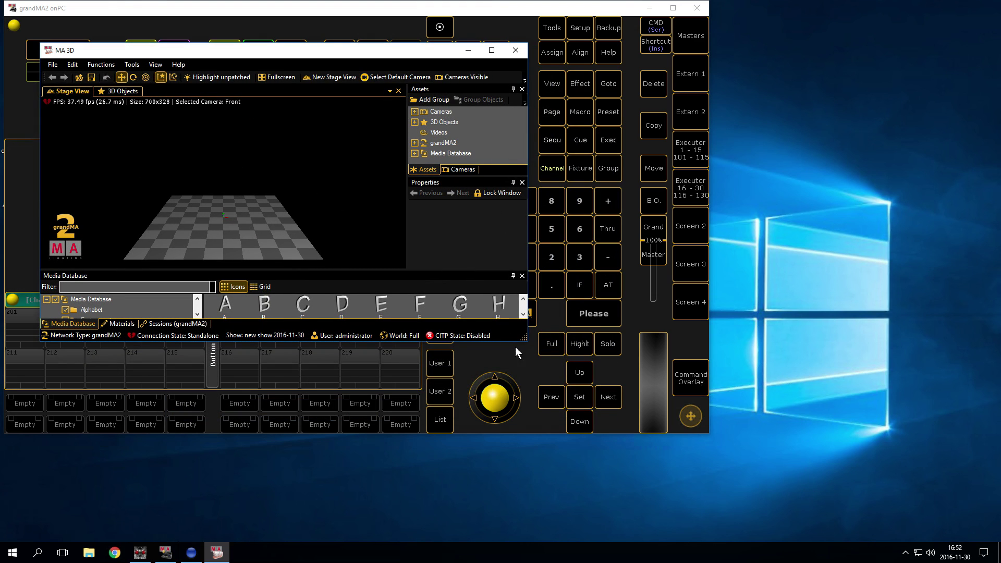
left_click_drag(524, 341, 807, 506)
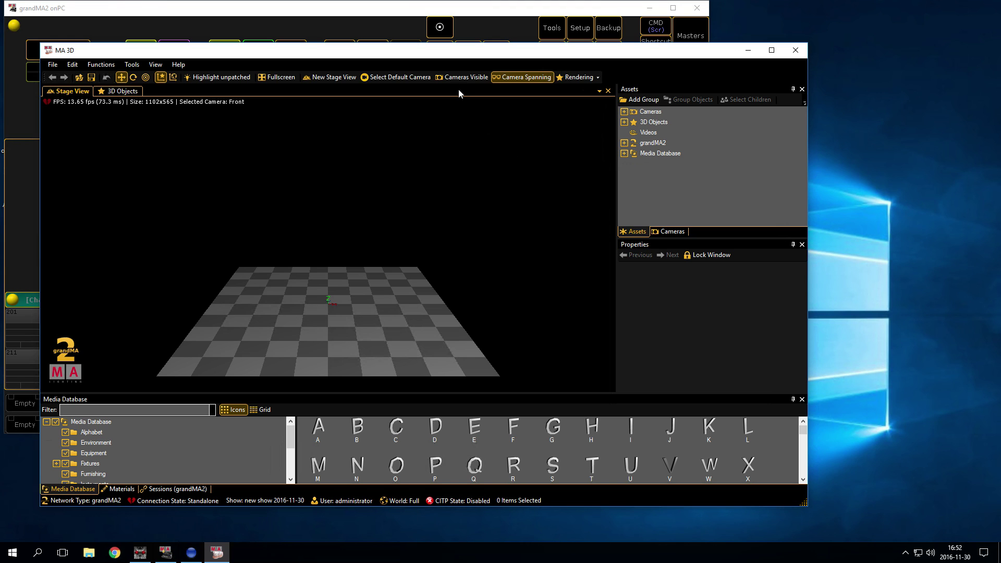
left_click_drag(420, 55, 485, 60)
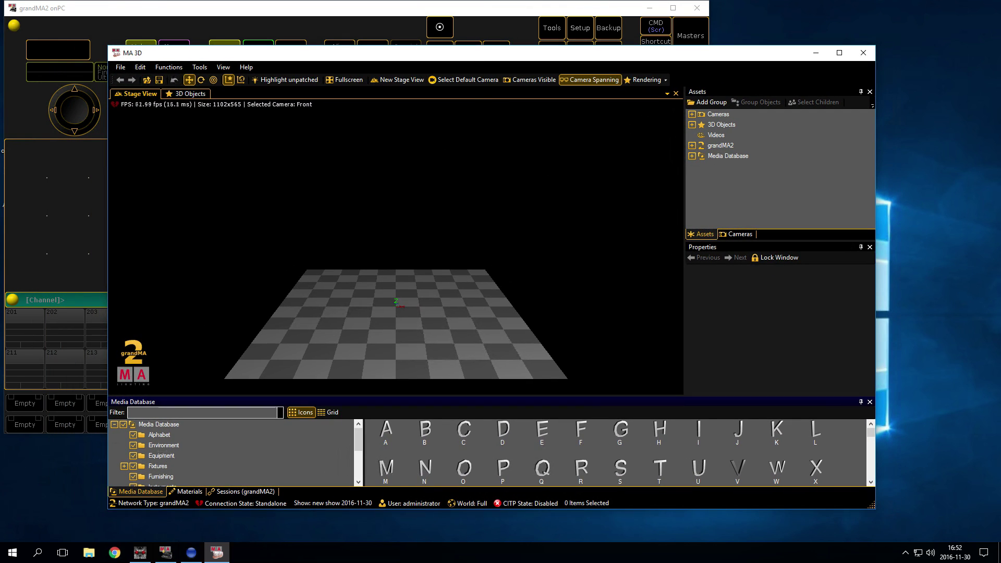
left_click(235, 494)
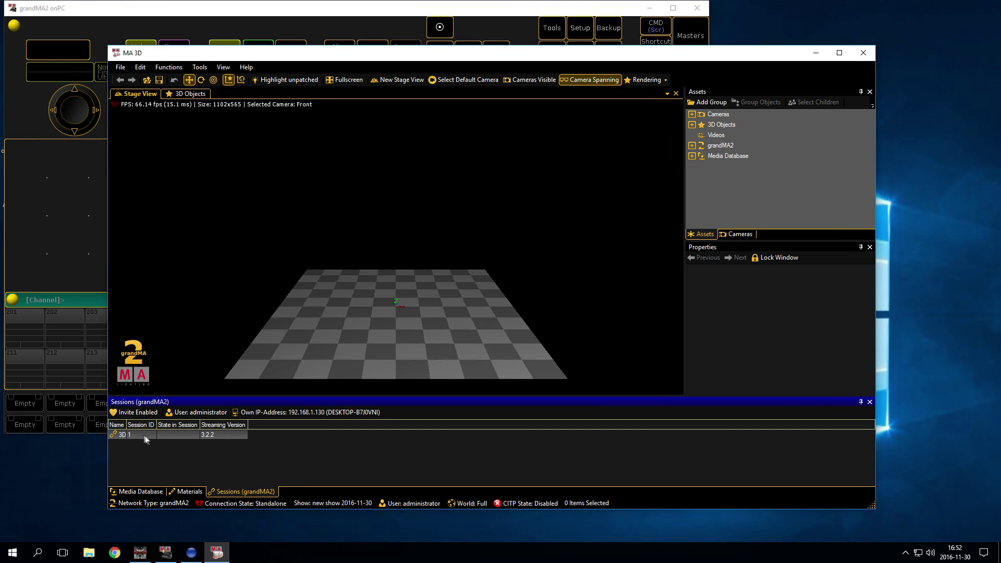
left_click_drag(126, 425, 167, 425)
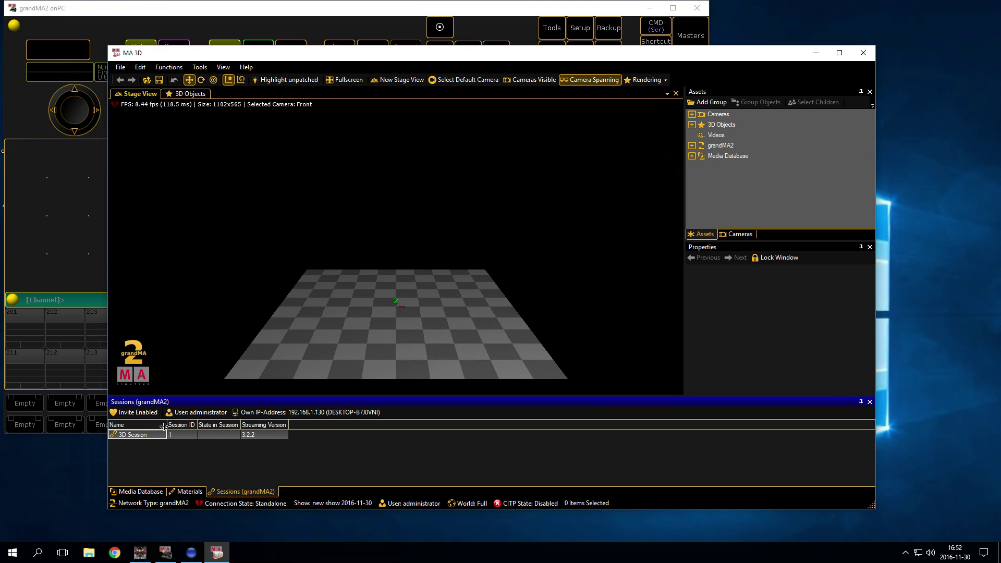
- In grandMA2 onPC's MA Network Configuration, add the present 3D station as a session member, and check the session in MA 3D
left_click(338, 19)
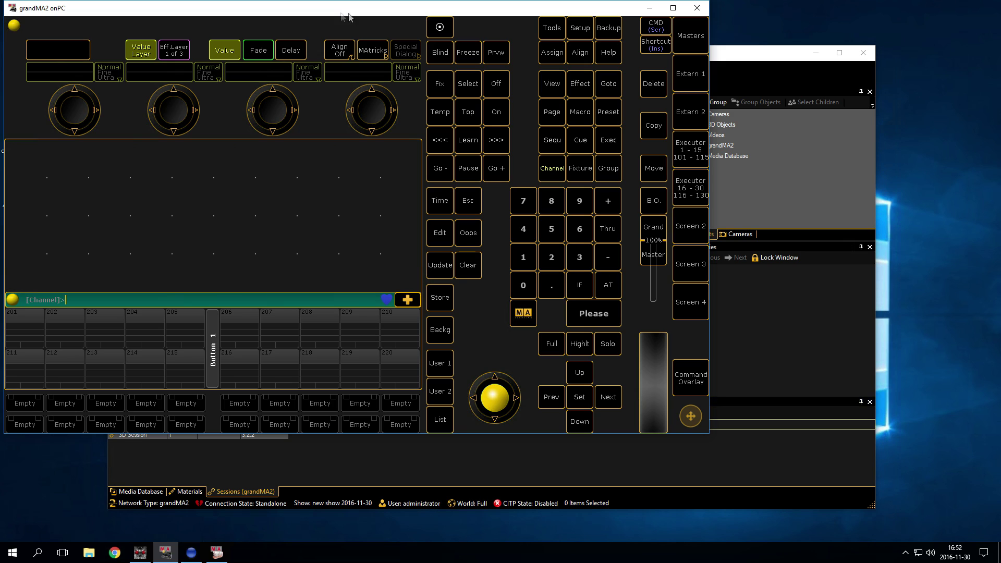
left_click(586, 30)
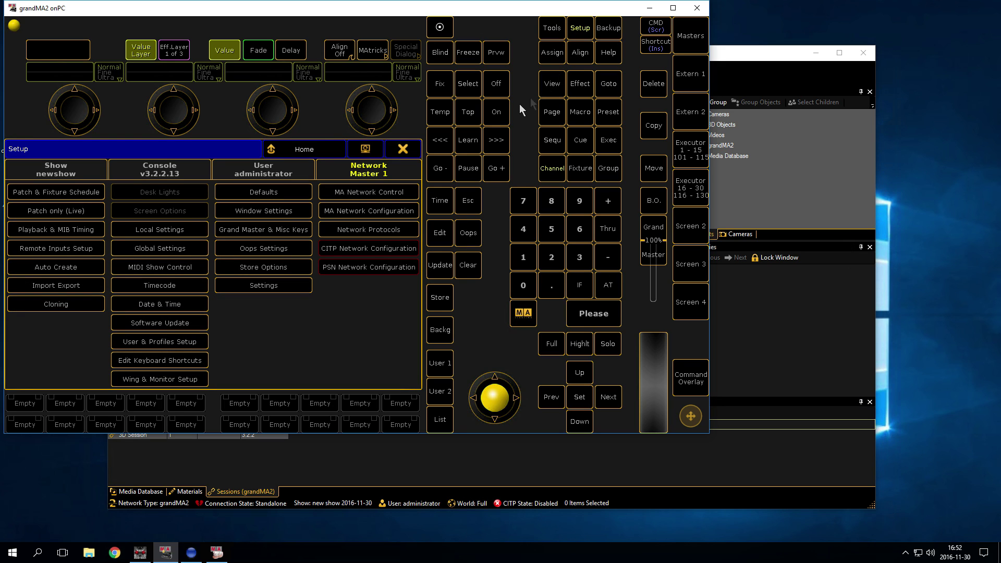
left_click(357, 210)
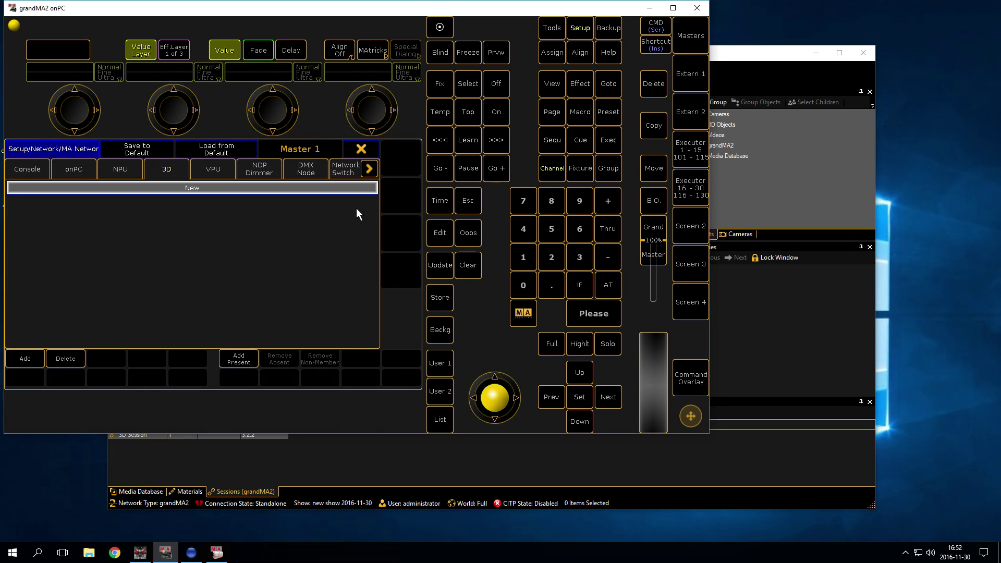
left_click(232, 358)
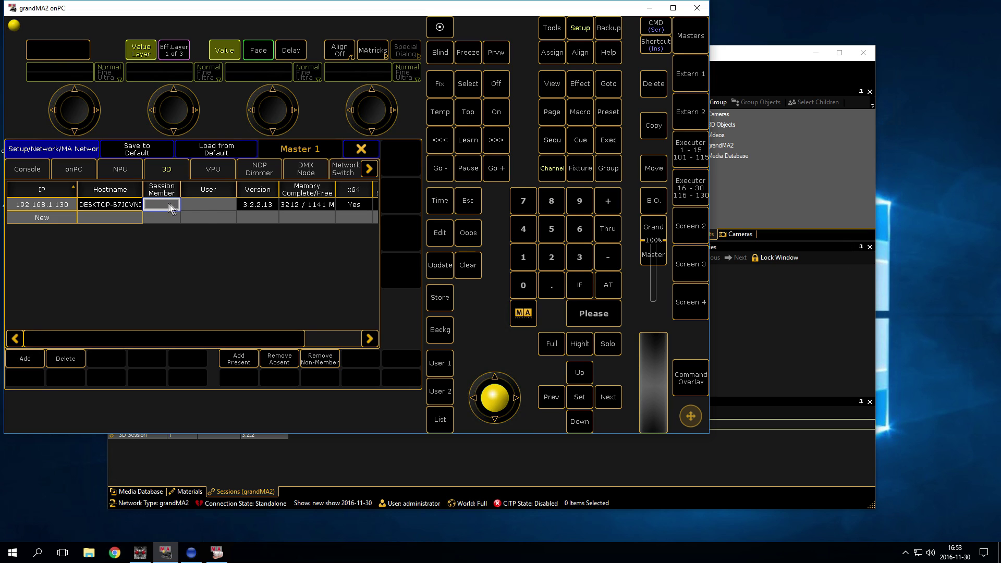
left_click(202, 206)
left_click(154, 204)
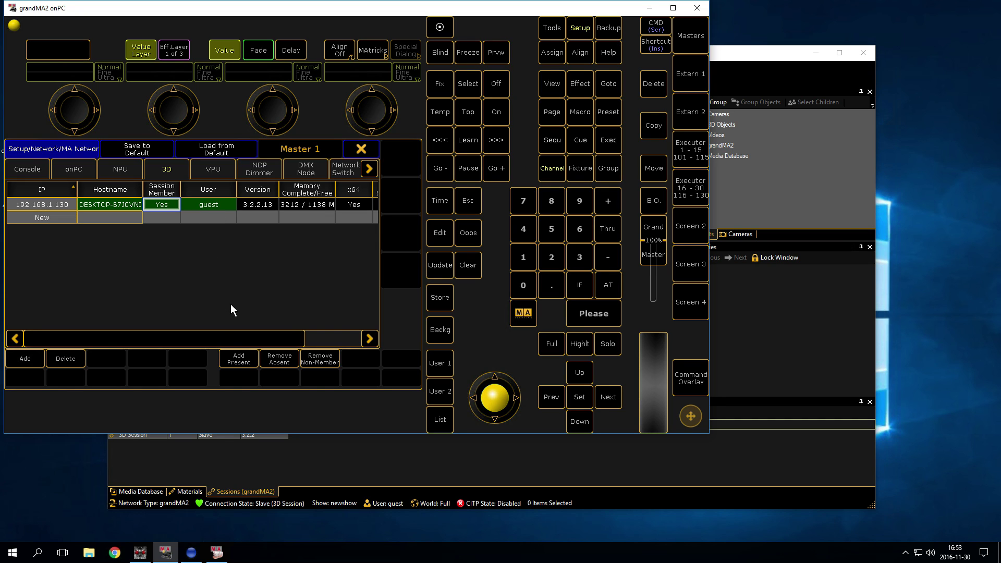
left_click(264, 462)
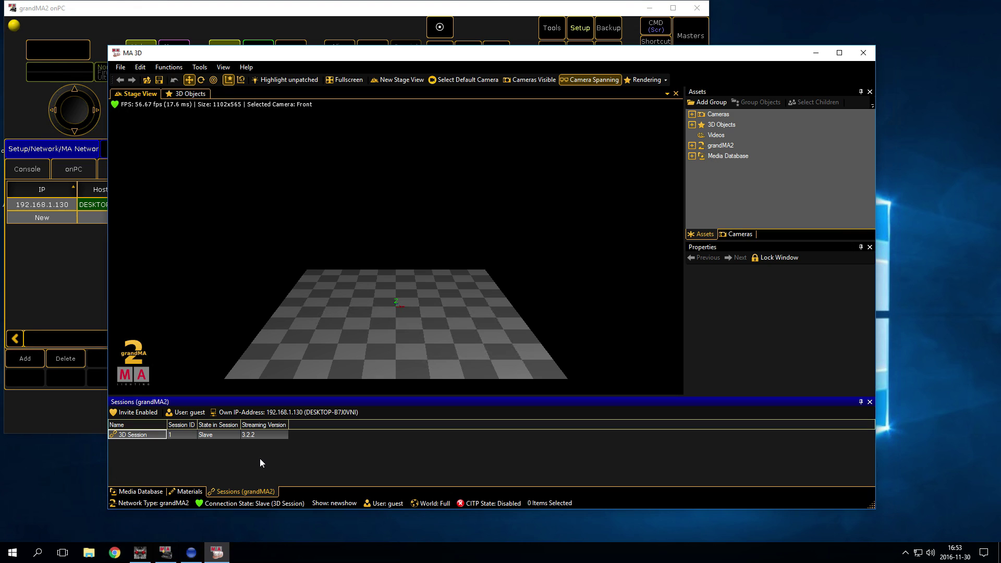
left_click(68, 414)
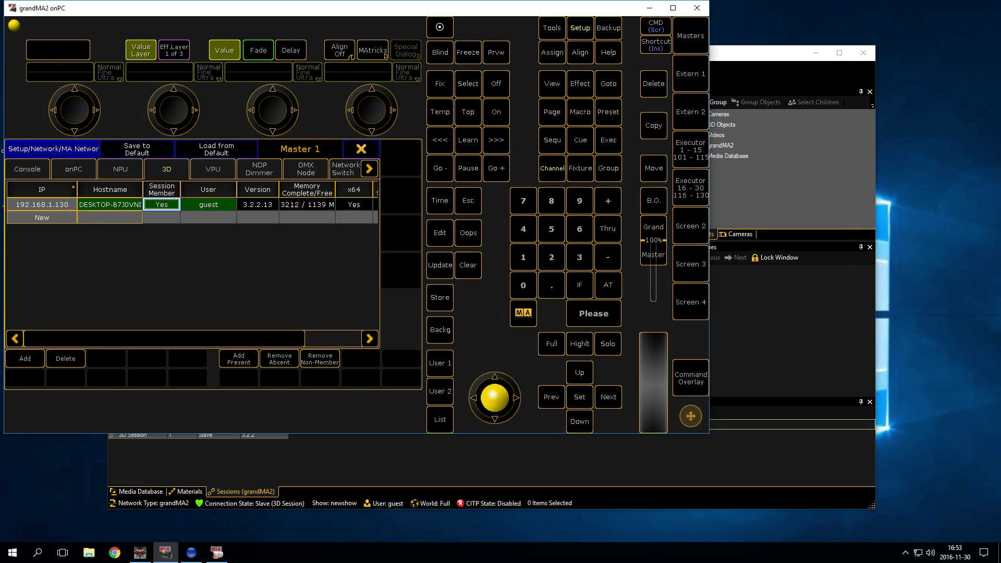
- Close the grandMA2 onPC network configuration and setup, and minimise both grandMA2 onPC and MA 3D
left_click(362, 149)
left_click(403, 150)
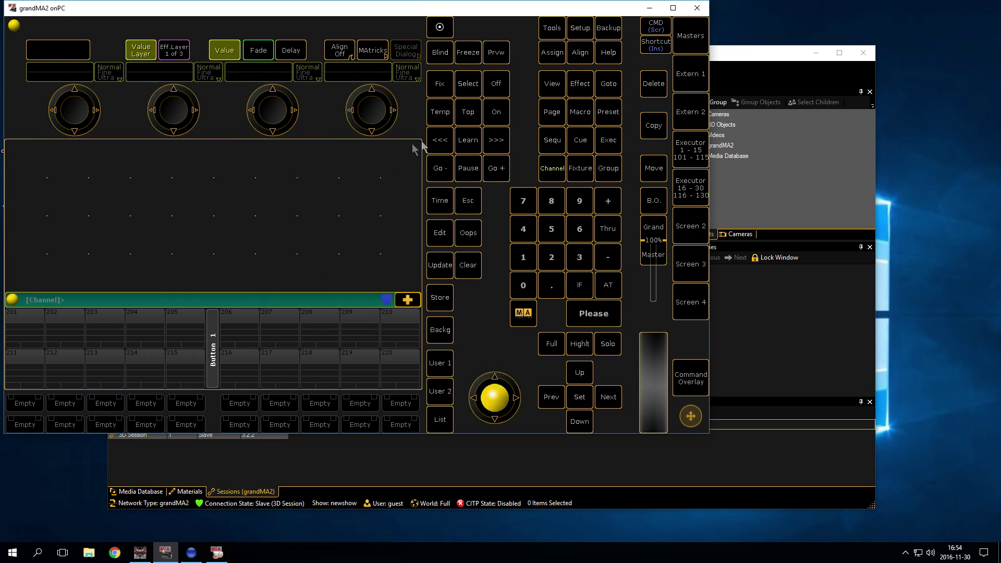
left_click(649, 8)
left_click(816, 52)
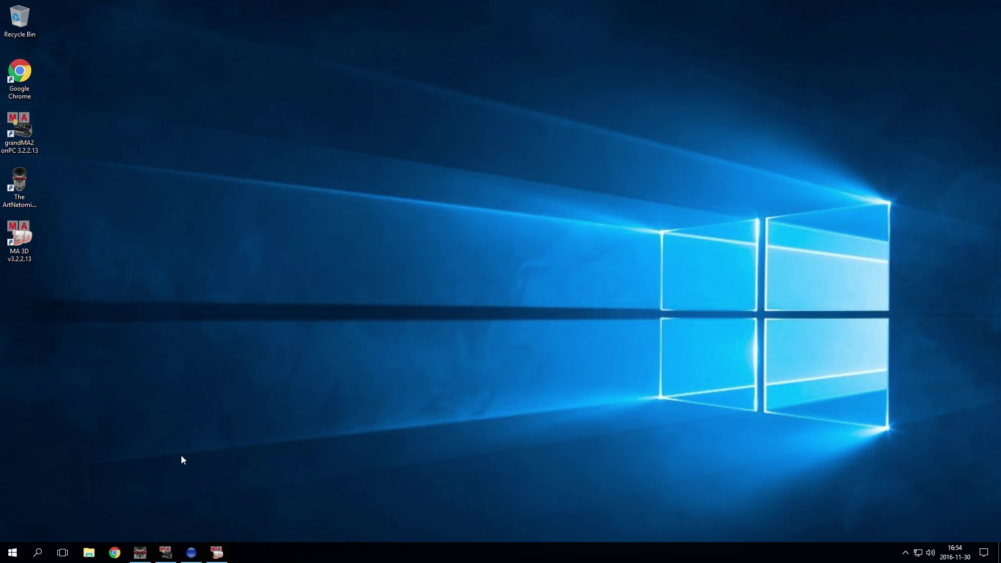
- Switch to The ArtNetominator, make sure its adapter is 2.2.2.2 (Microsoft KM-TEST Loopback Adapter), and minimise it
left_click(142, 558)
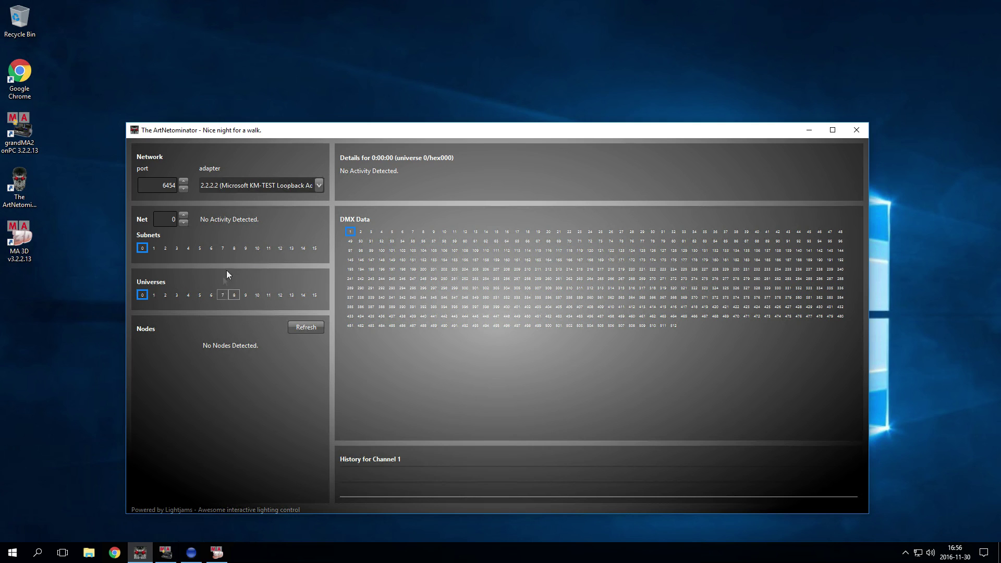
left_click(318, 186)
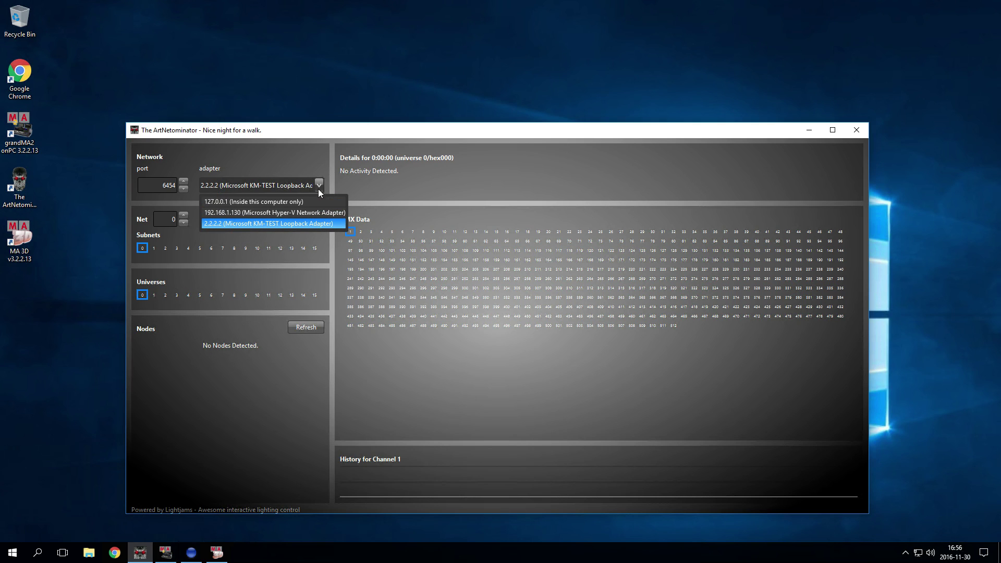
left_click(332, 225)
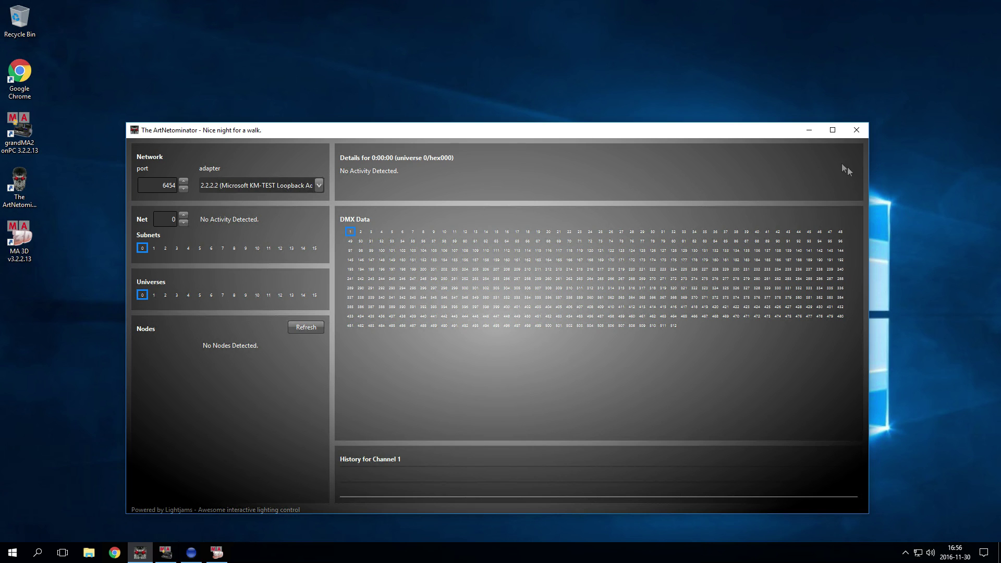
left_click(810, 130)
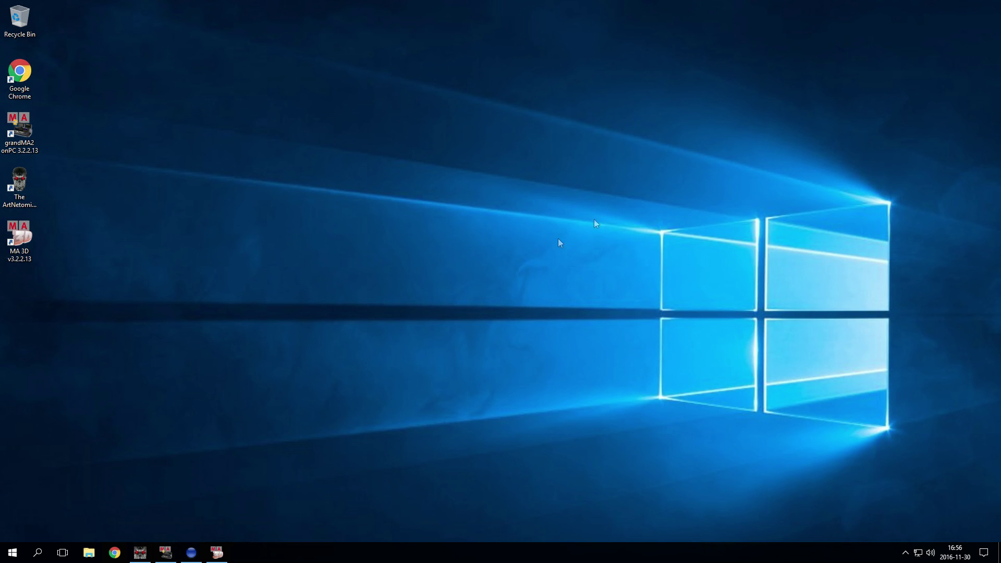
- In grandMA2 onPC's Network Protocols setup, set the mode of the existing Art-Net line to Input
left_click(166, 553)
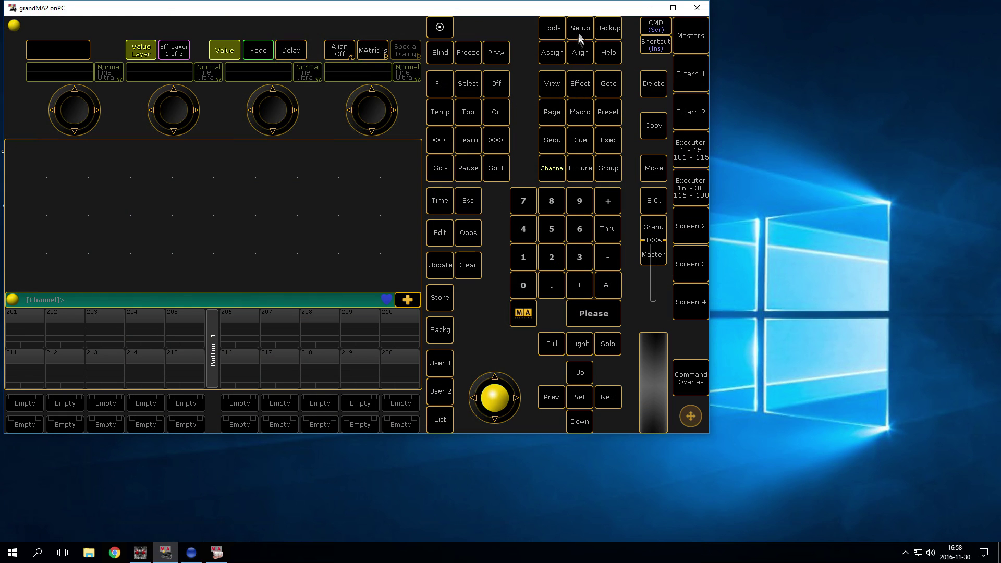
left_click(580, 29)
left_click(368, 229)
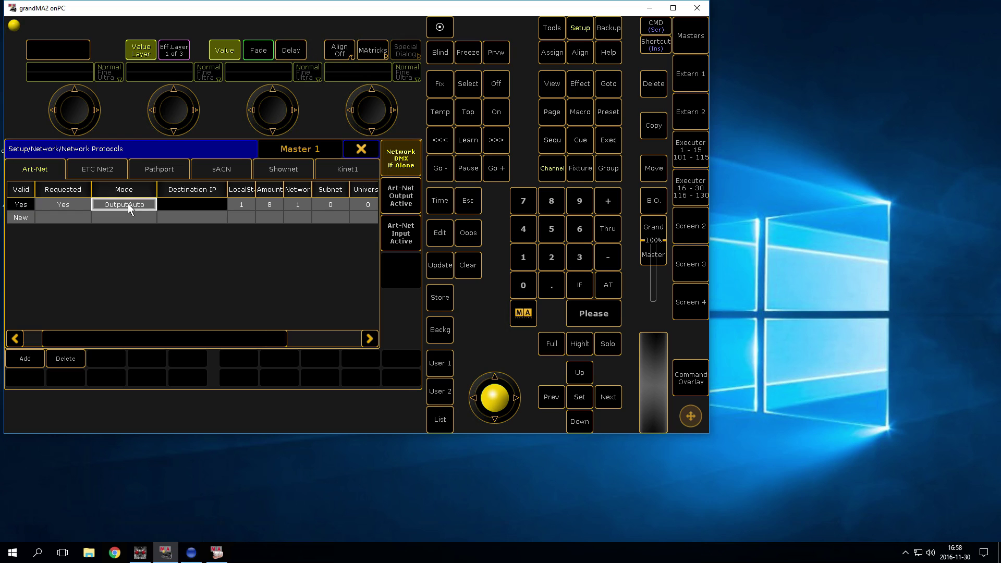
left_click(127, 203)
left_click(143, 280)
left_click_drag(259, 342, 181, 331)
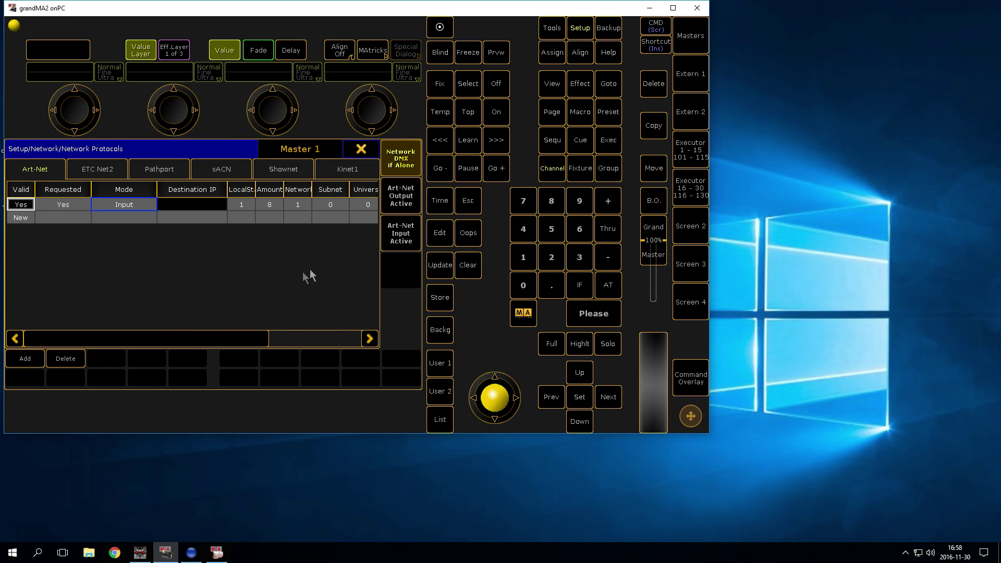
- Activate Art-Net input, leave the setup and minimise grandMA2 onPC, and check the nodes in The ArtNetominator
left_click(407, 238)
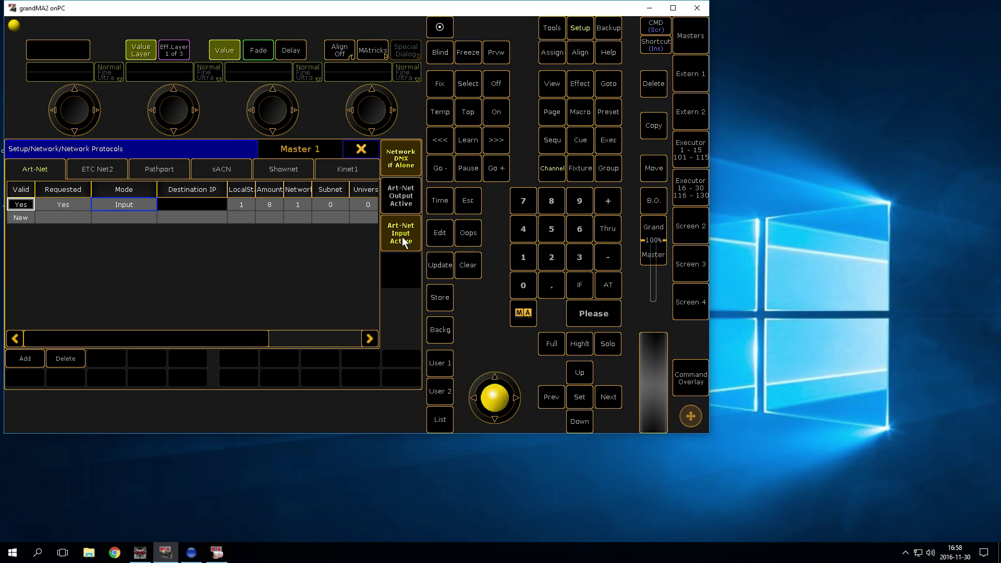
left_click(368, 151)
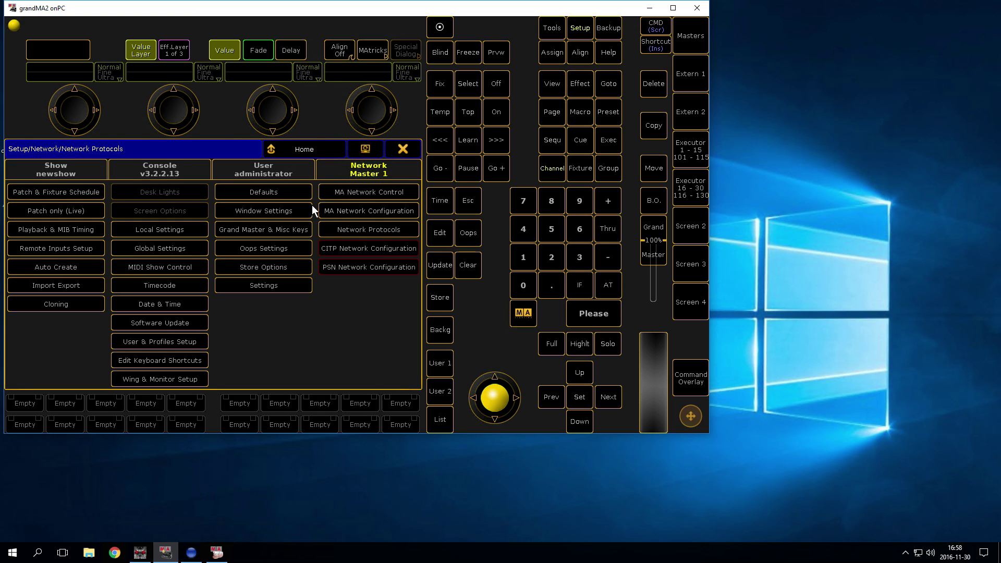
left_click(412, 151)
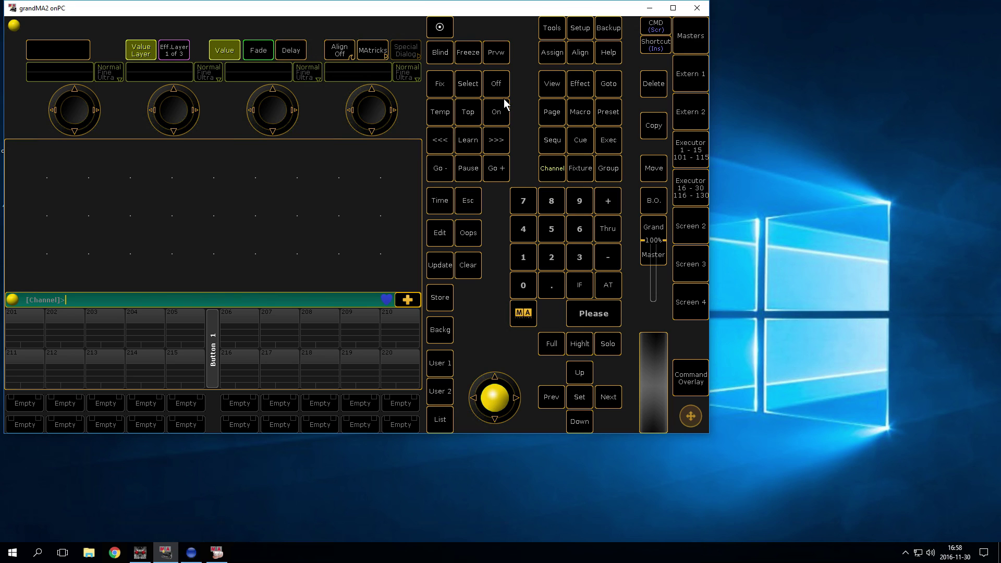
left_click(650, 8)
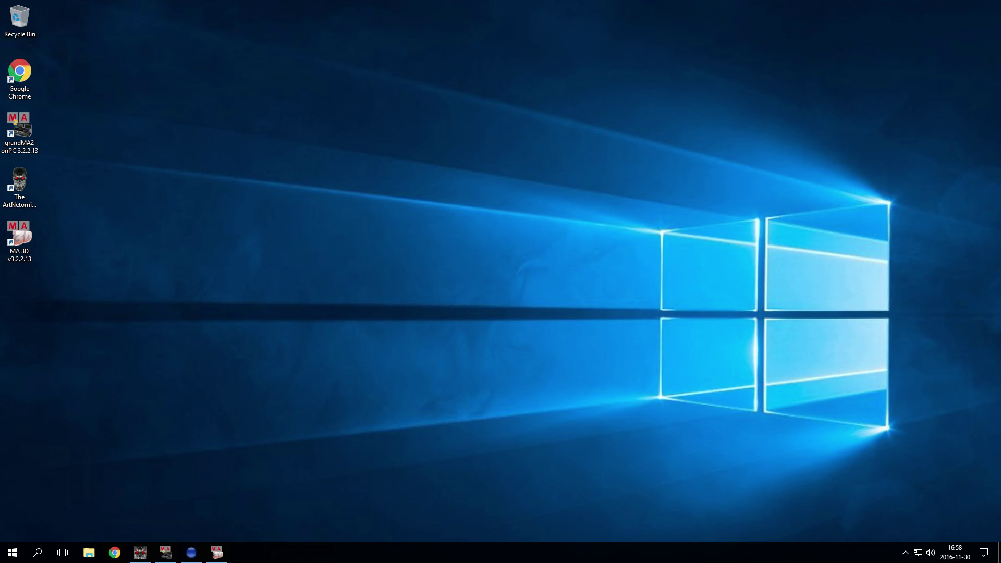
left_click(140, 554)
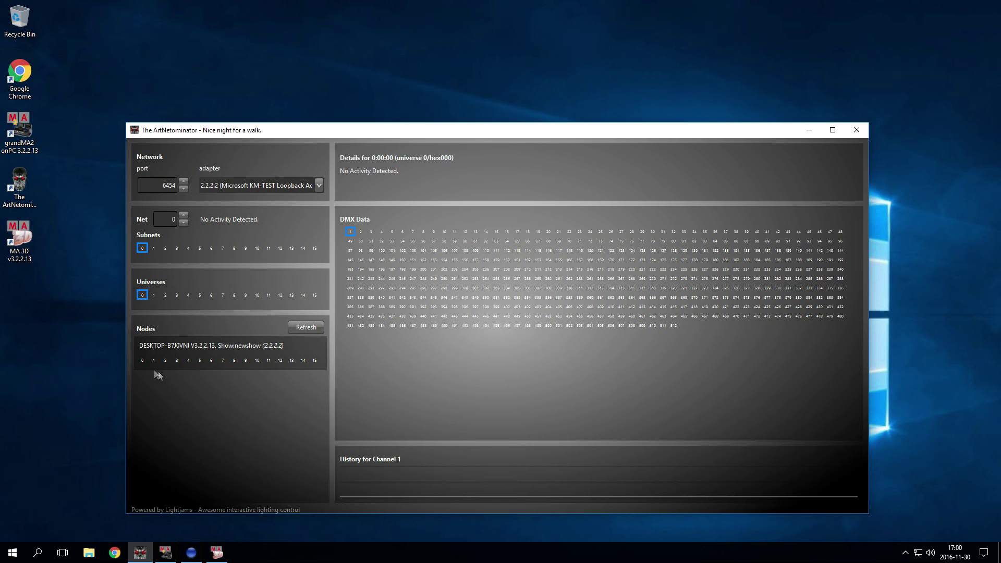
- In grandMA2 onPC's Patch & Fixture Schedule, create a fixture layer with the default name
left_click(165, 553)
left_click(580, 28)
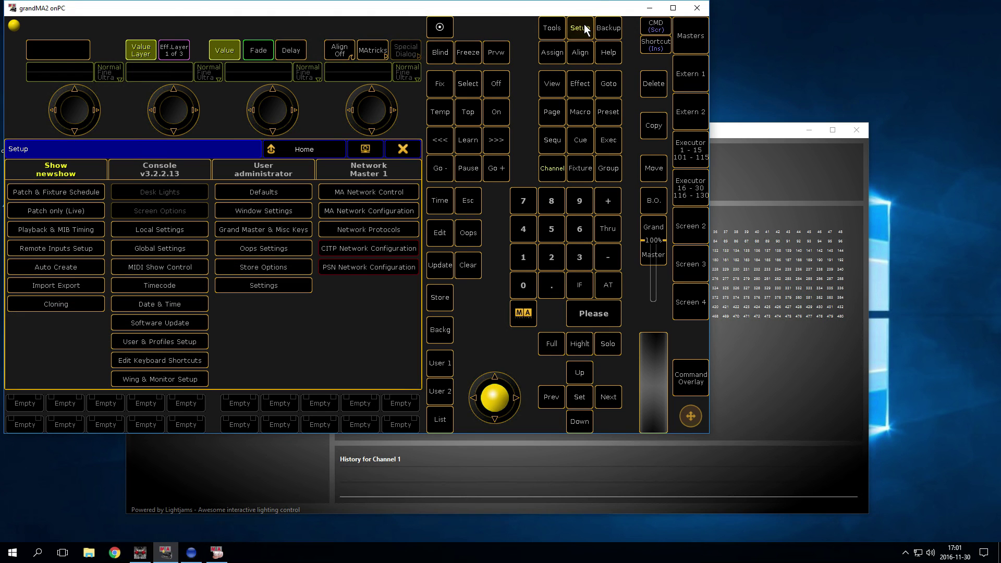
left_click(79, 195)
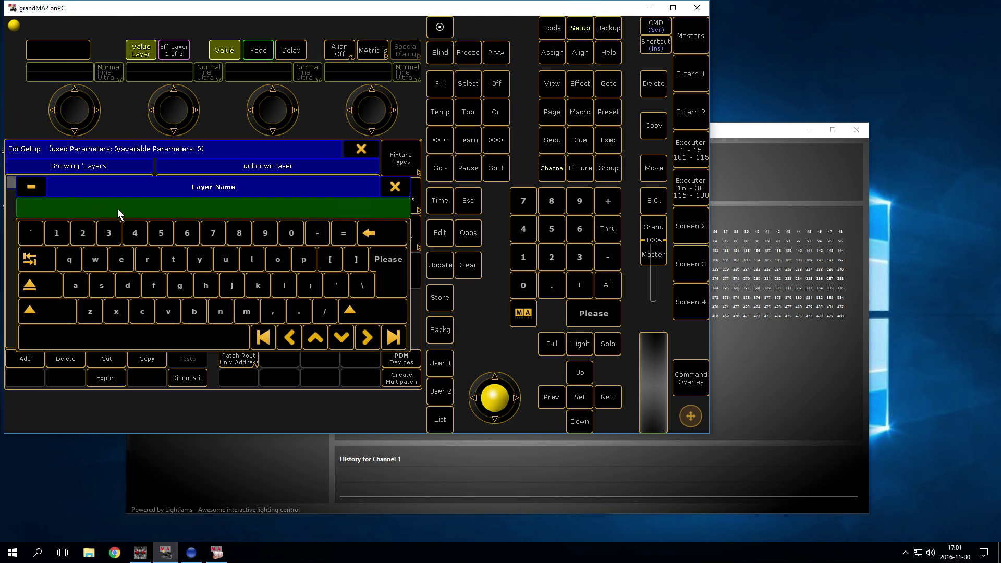
key("Return")
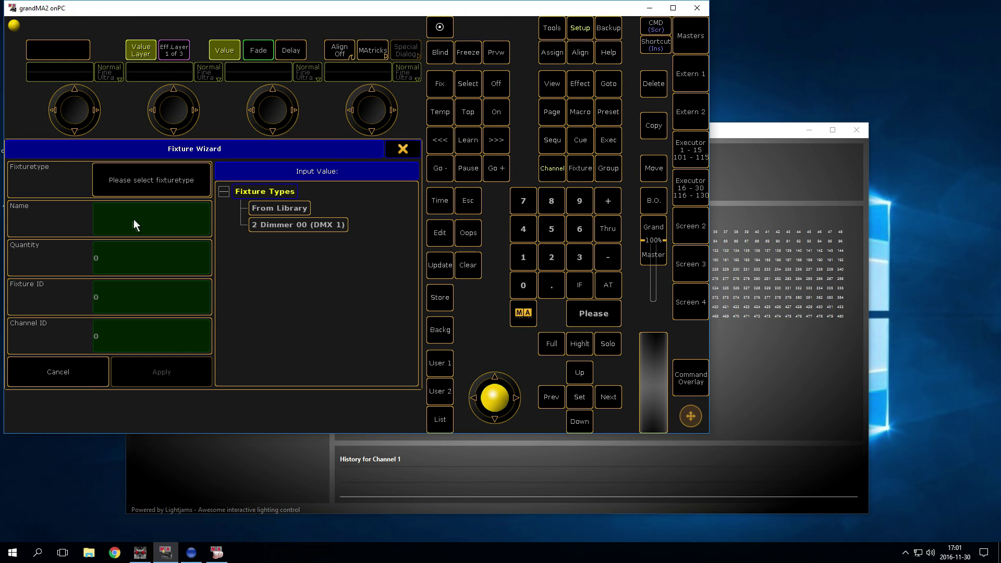
- Import the Martin Mac Viper Wash 16 bit Basic from the library, and add one fixture with ID 1 patched at 1.001
left_click(270, 209)
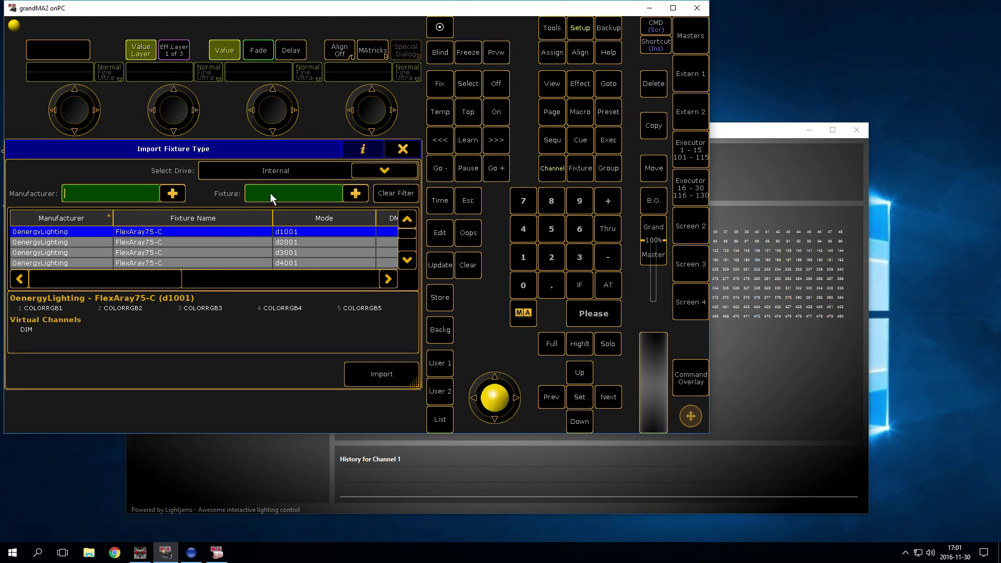
left_click(278, 193)
type("viper")
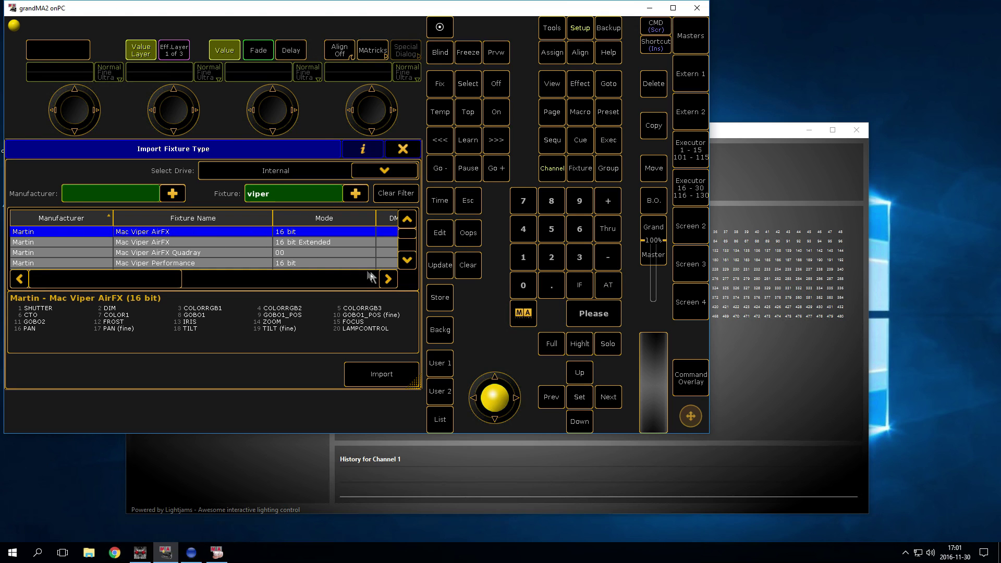
left_click(407, 261)
left_click(407, 261)
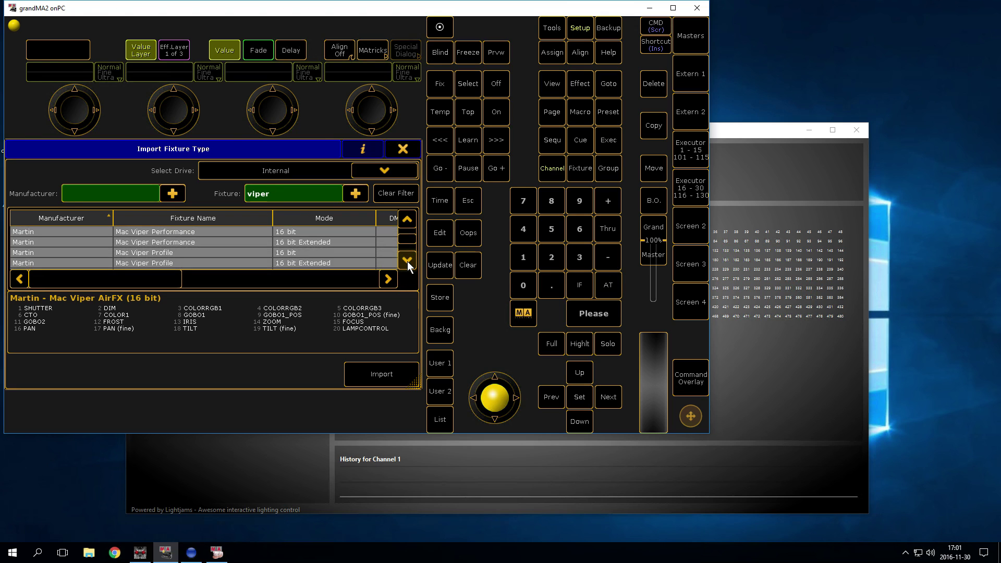
left_click(208, 256)
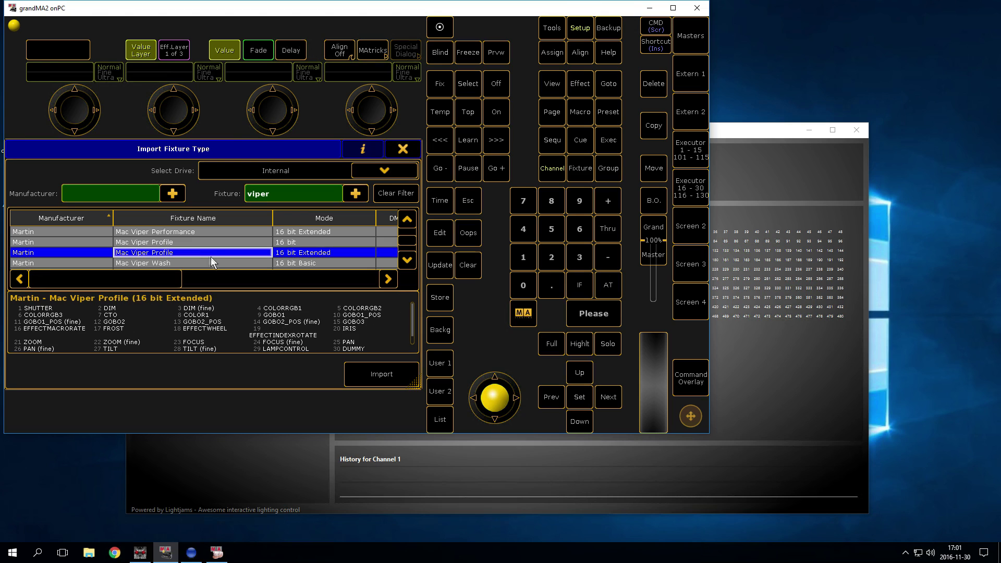
left_click(157, 264)
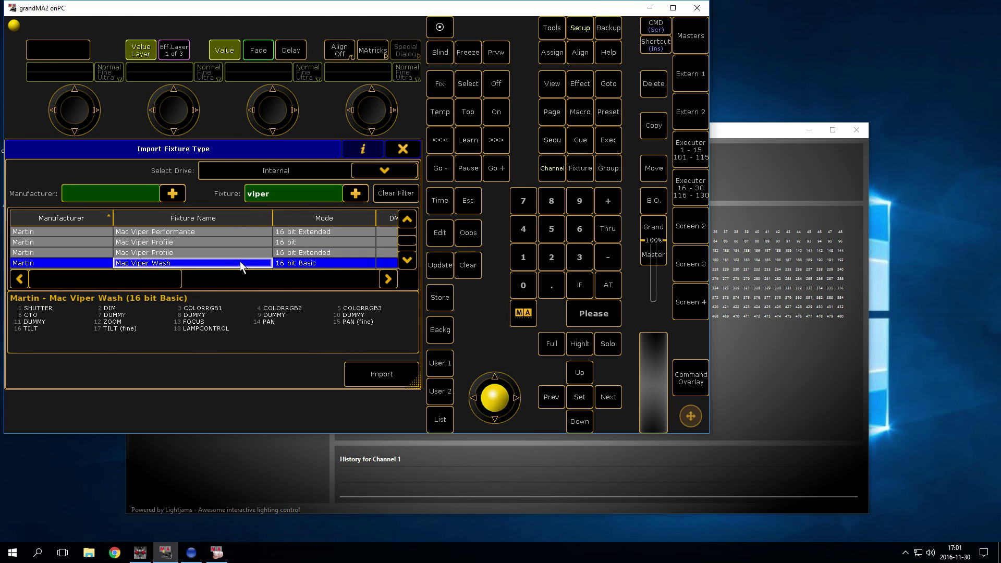
left_click(385, 376)
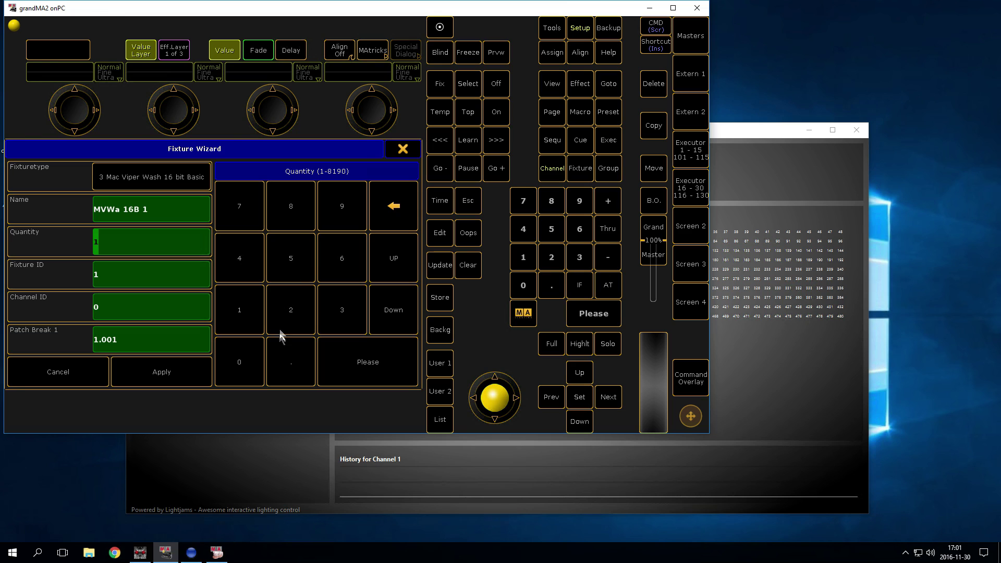
left_click(149, 377)
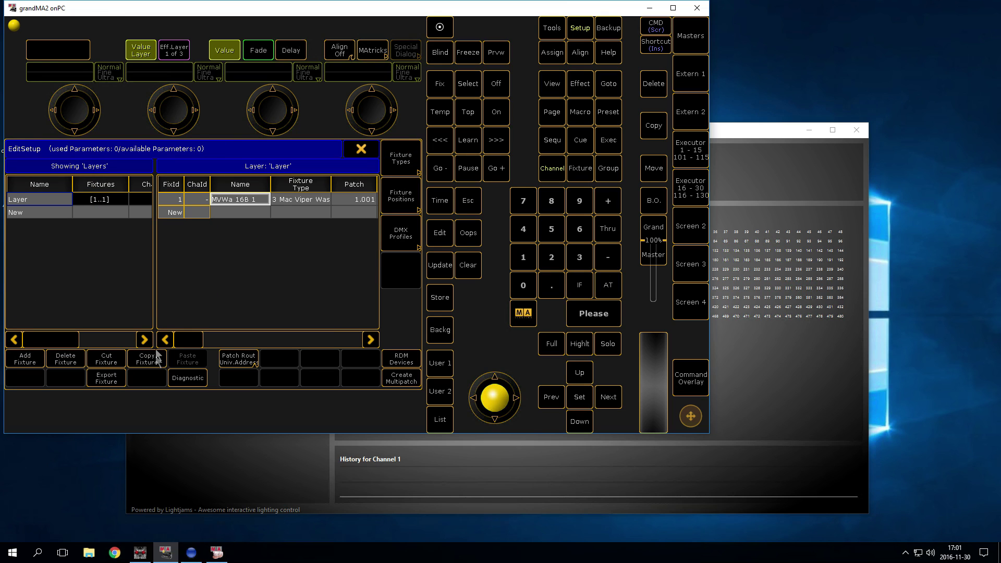
- Leave the patch and fixture schedule saving the changes, close the setup, and minimise grandMA2 onPC
left_click(362, 149)
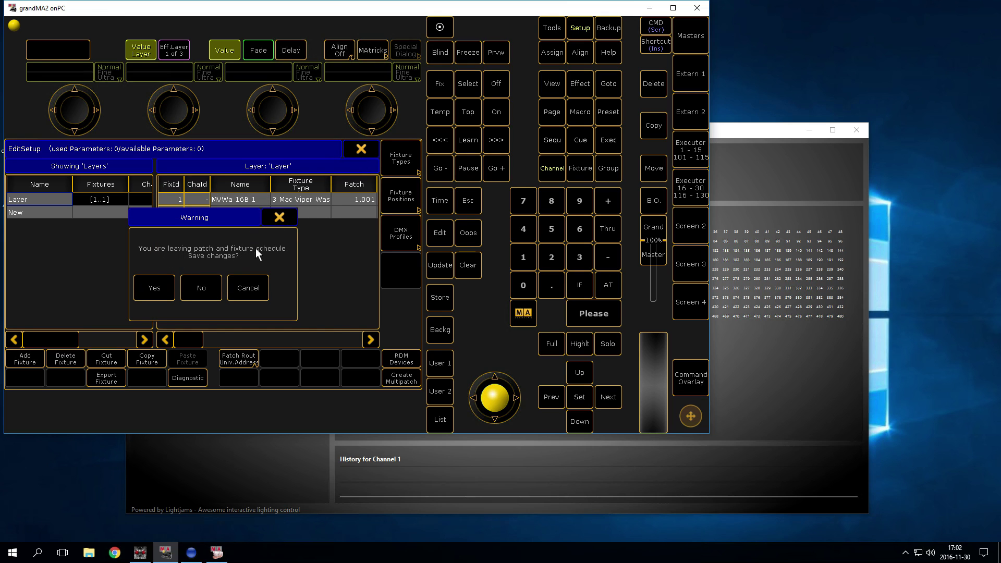
left_click(154, 289)
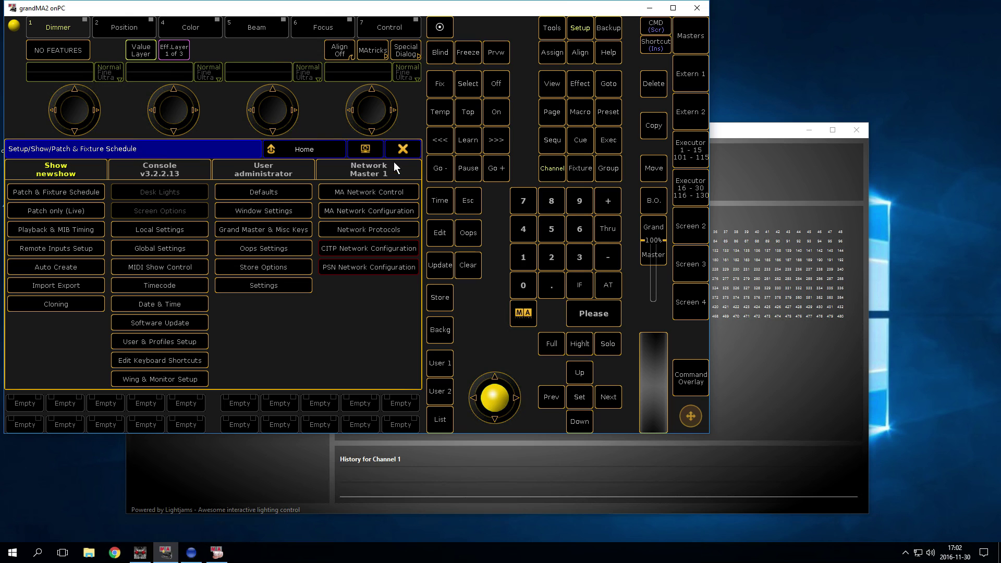
left_click(406, 151)
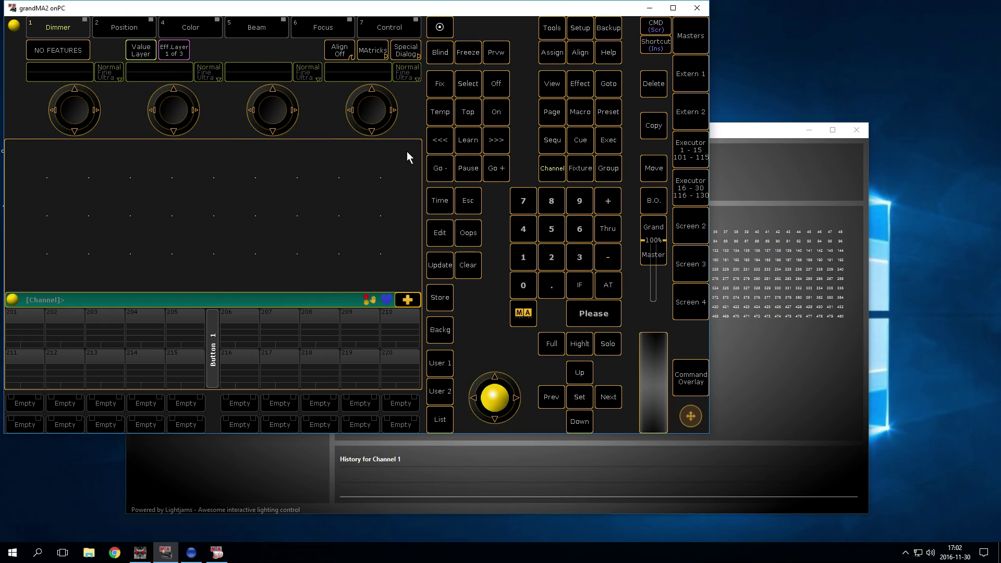
left_click(650, 8)
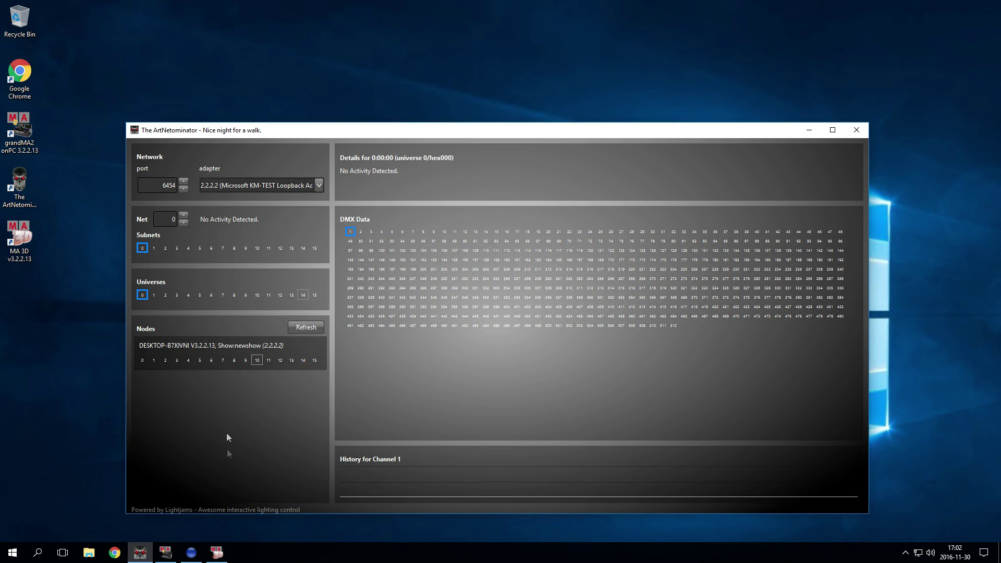
- Switch to M-PC, and start adding a new fixture in its patch
left_click(192, 554)
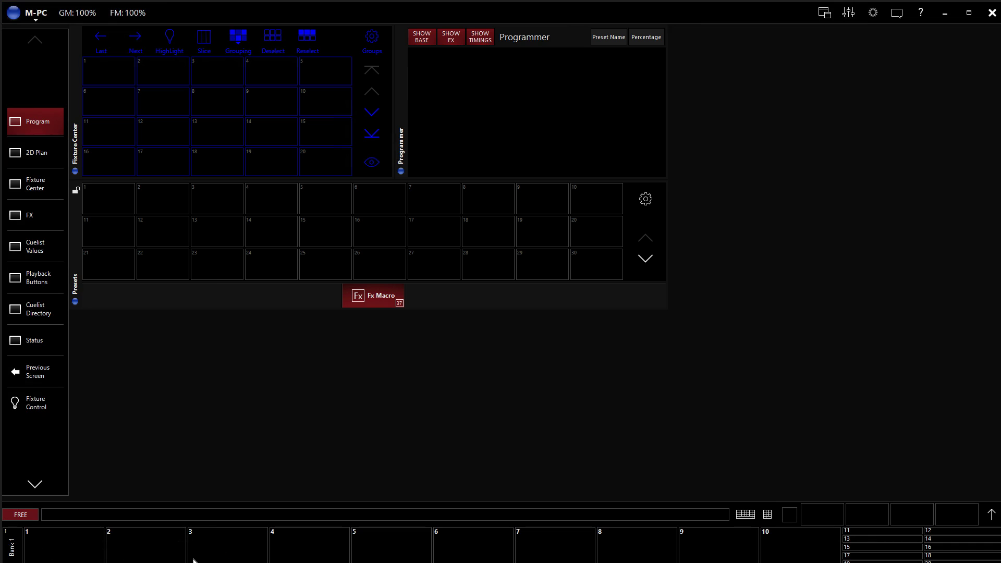
left_click(35, 16)
left_click(127, 60)
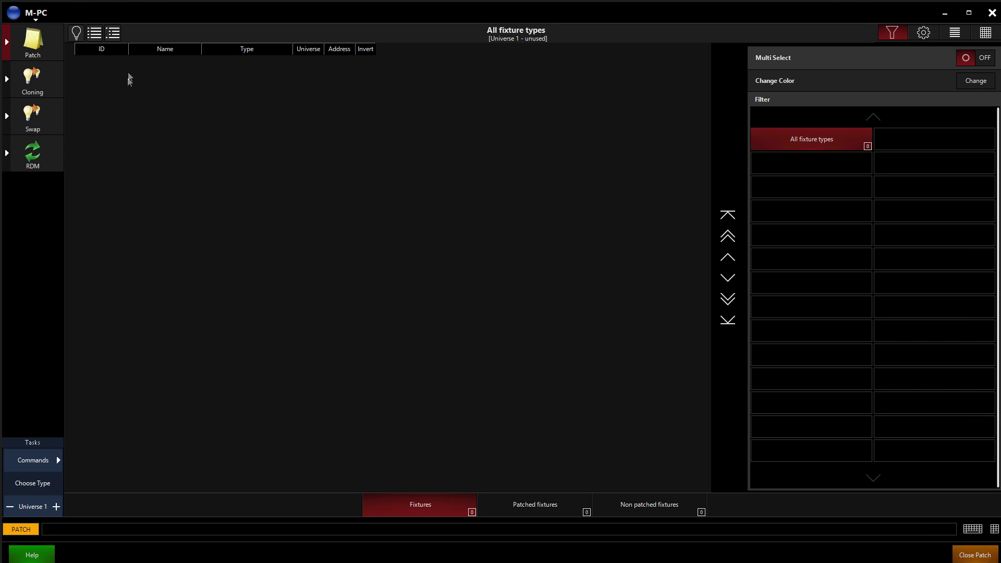
left_click(42, 462)
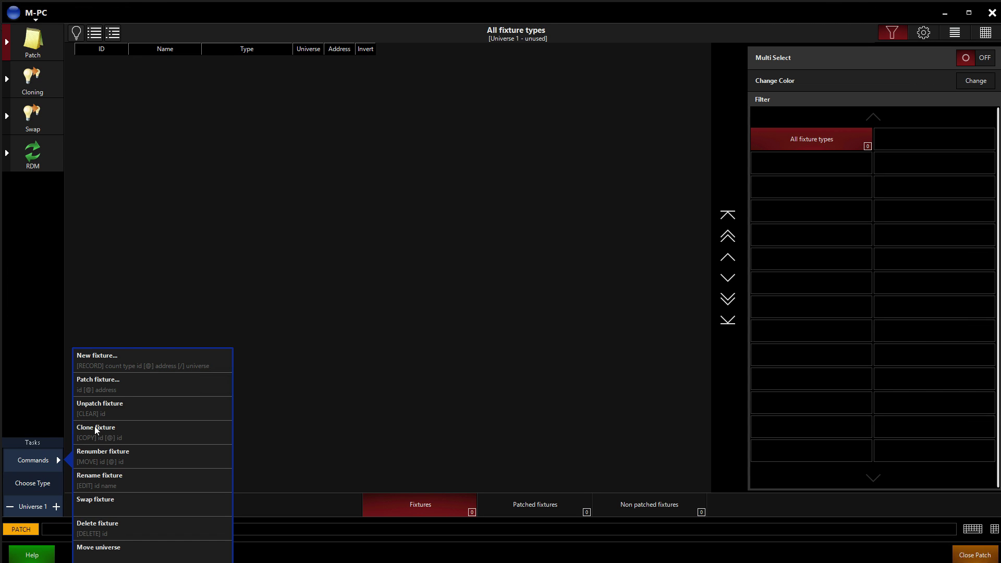
left_click(128, 357)
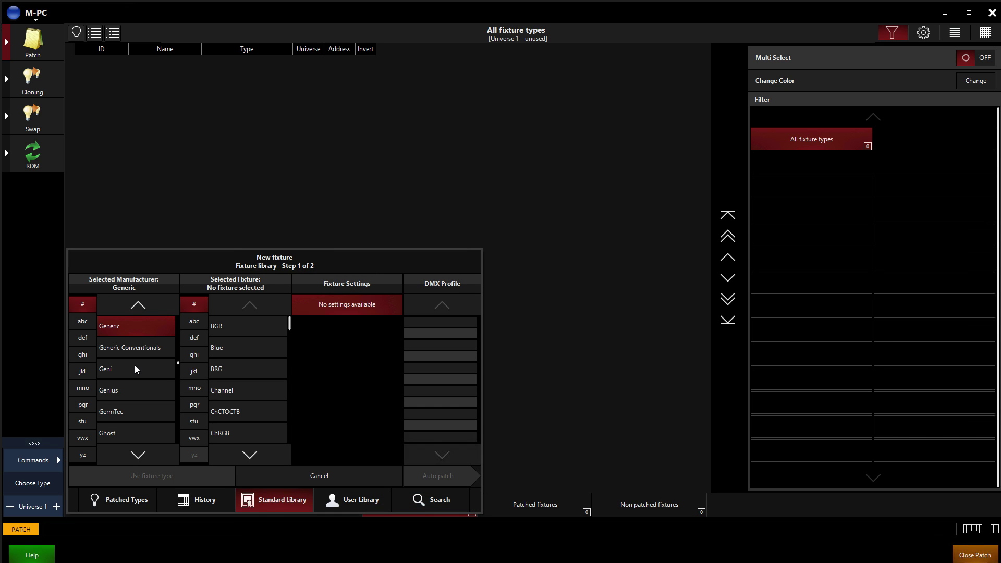
- Search the fixture library for "viper wash", and choose the Martin MAC Viper Wash in 16bit mode for auto patching
left_click(447, 502)
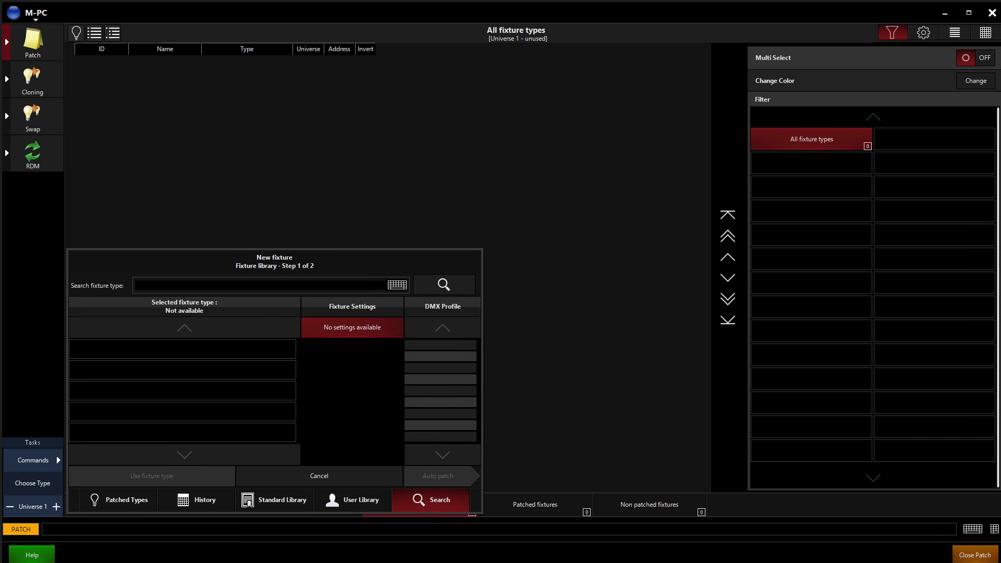
type("viper wash")
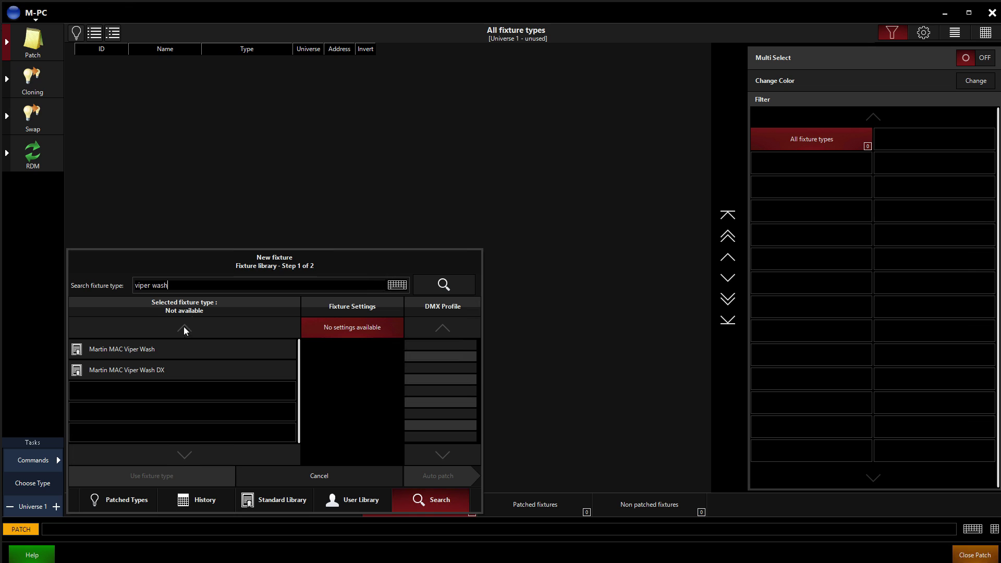
left_click(183, 352)
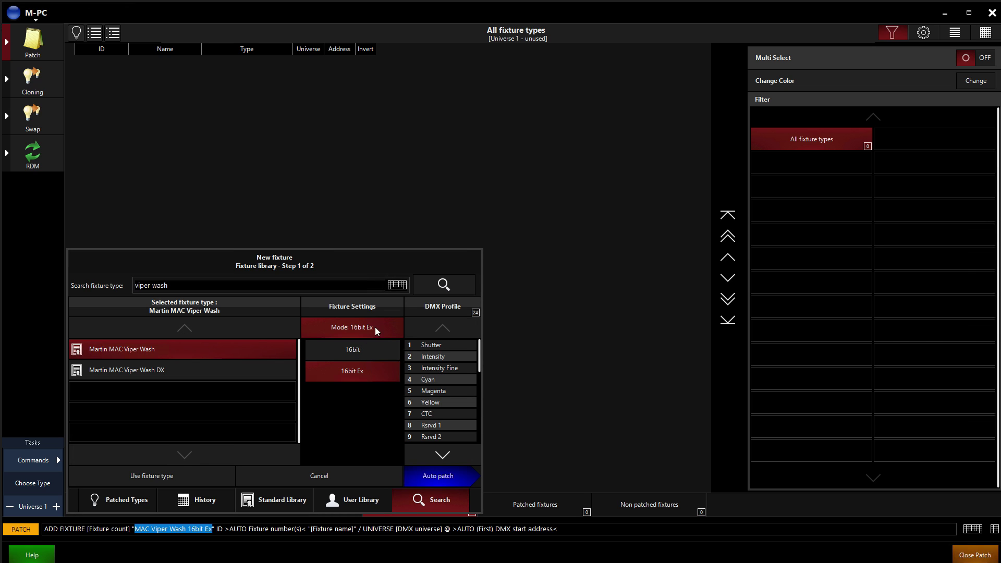
left_click(376, 349)
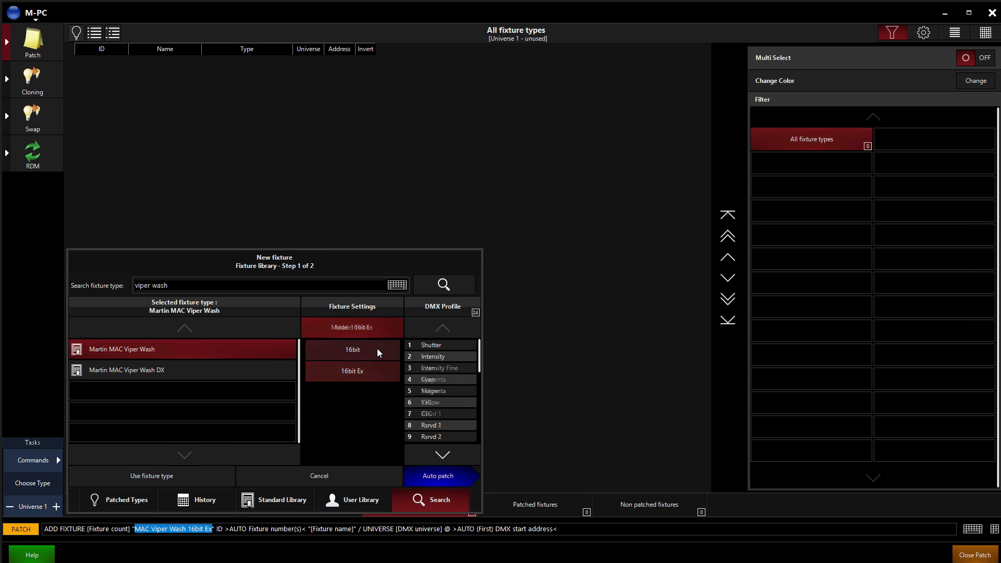
left_click(438, 476)
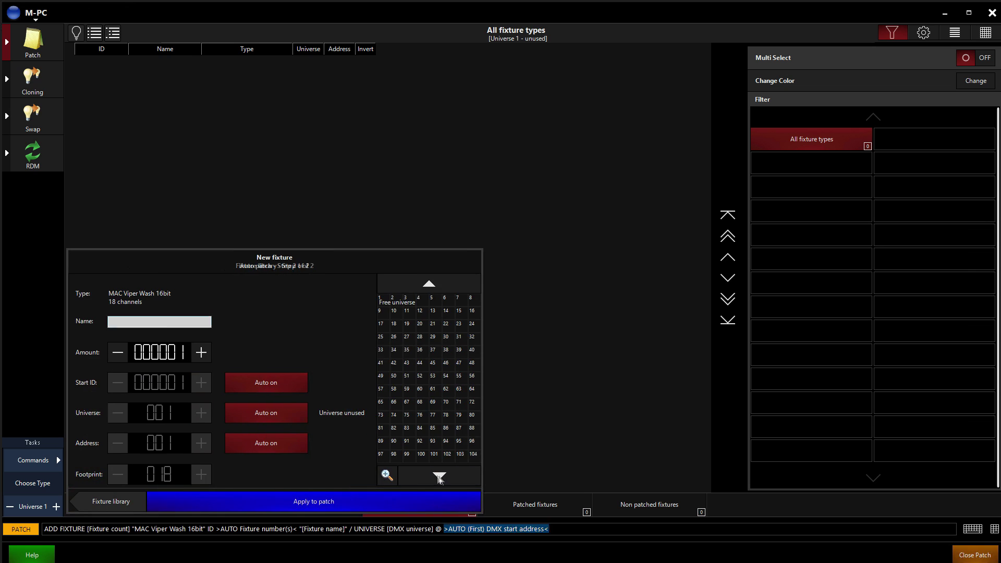
- Name the new fixture Viper, apply it to the patch with automatic addressing, and close the patch
left_click(166, 322)
type("Viper")
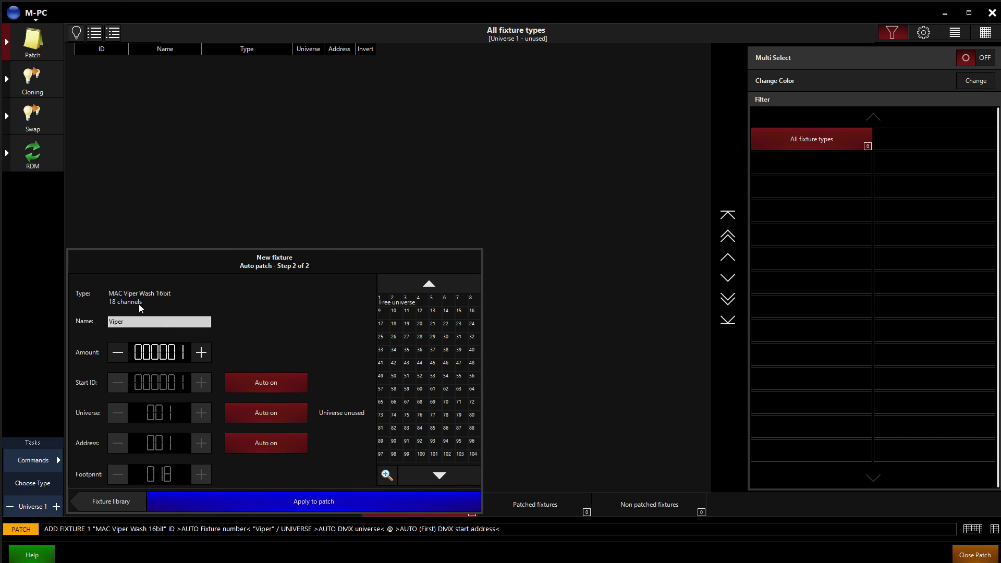
left_click(336, 503)
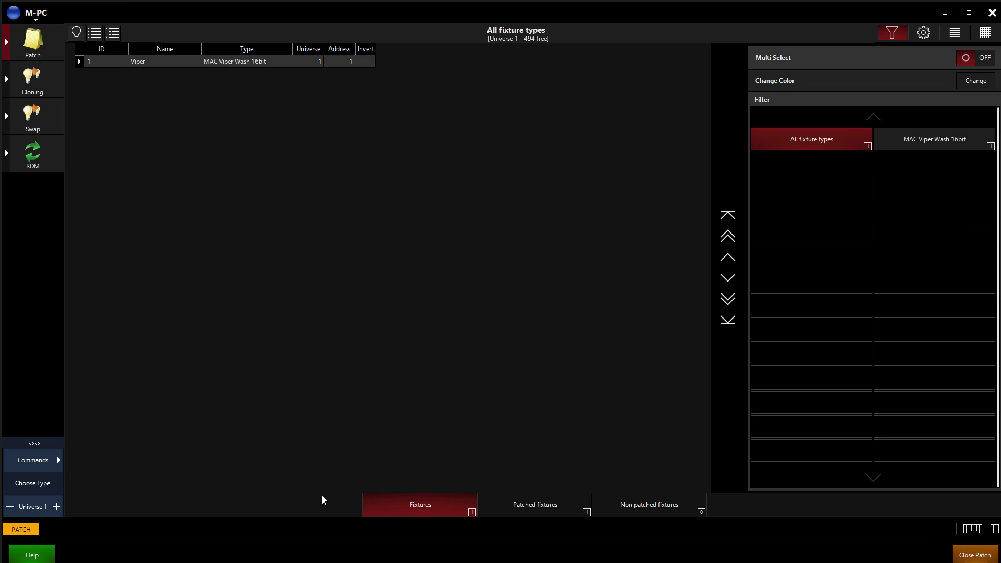
left_click(975, 555)
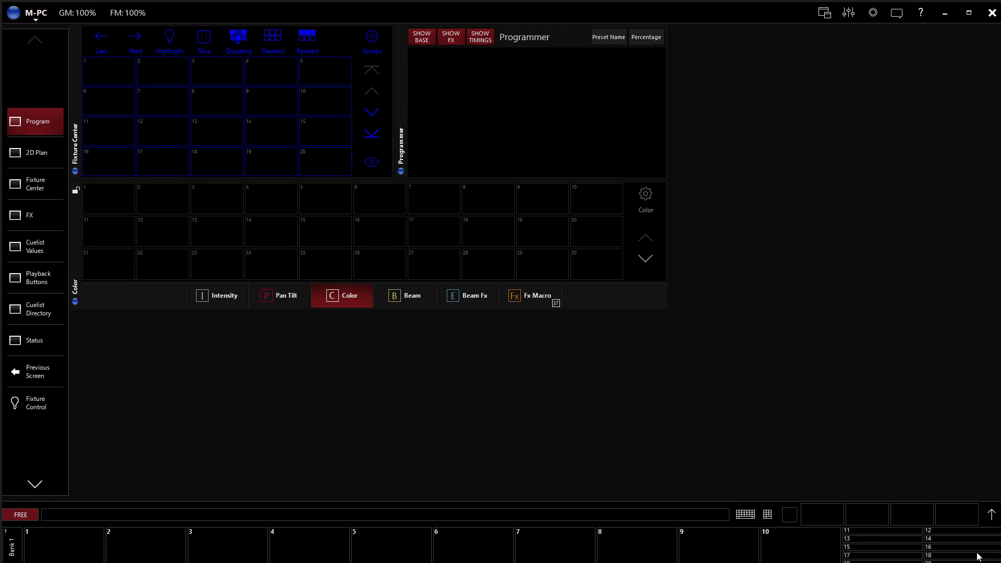
- Minimise M-PC and The ArtNetominator, and switch to MA 3D
left_click(946, 12)
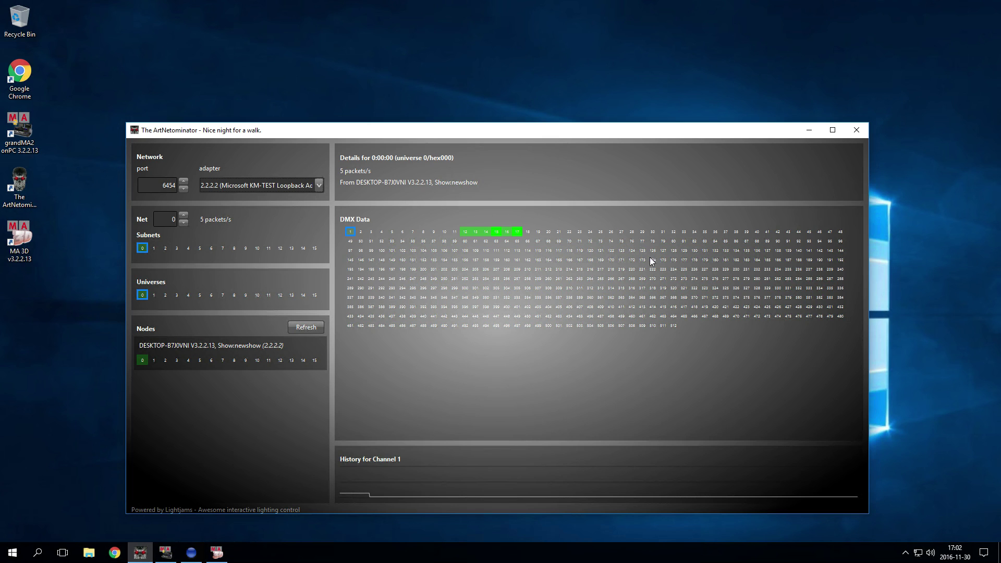
left_click(808, 131)
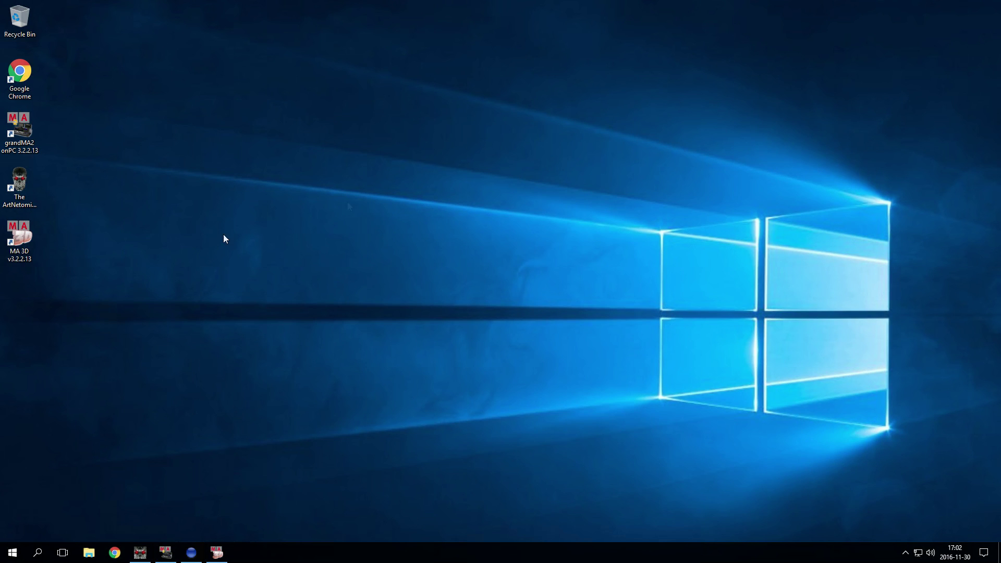
left_click(217, 553)
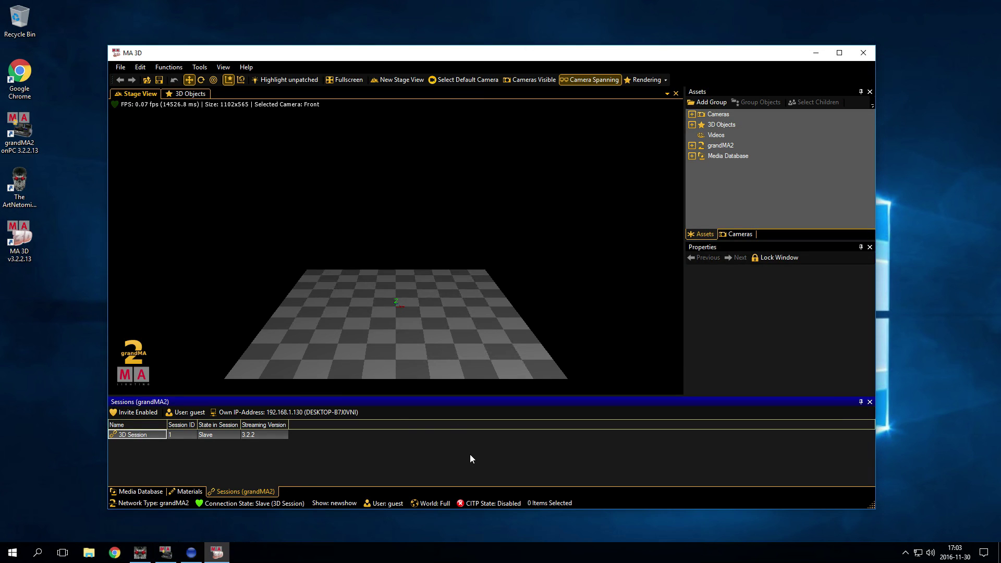
- Move the Front camera to view the Viper Wash from beneath the stage plane, and clear the selection
left_click(457, 347)
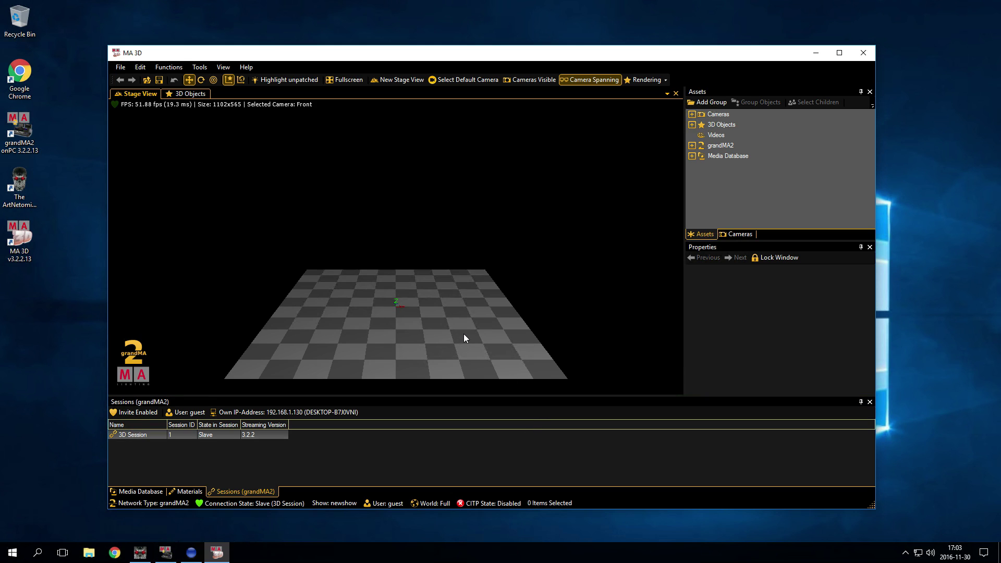
key("c")
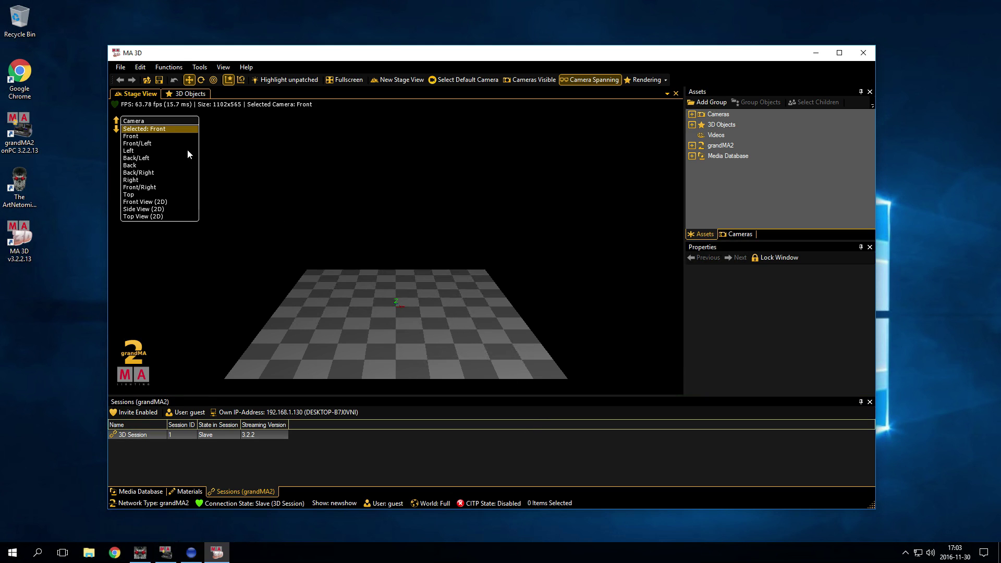
left_click(428, 301)
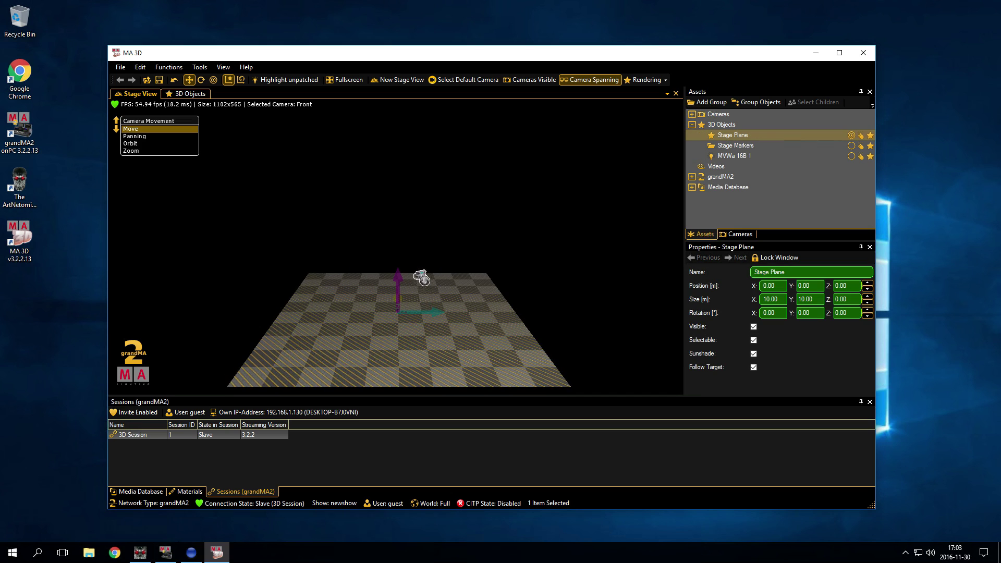
left_click_drag(444, 298, 430, 95)
key("Escape")
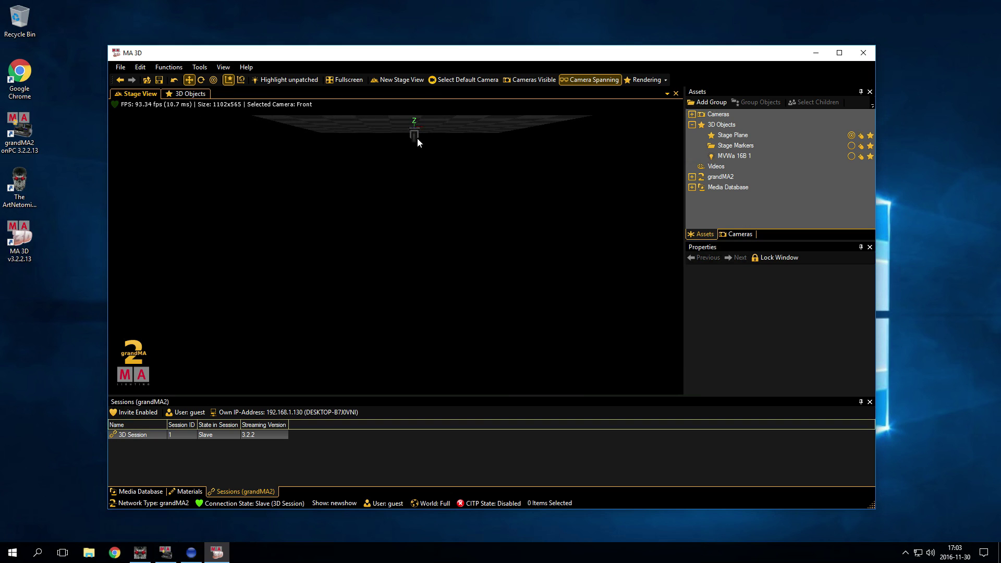
left_click(414, 137)
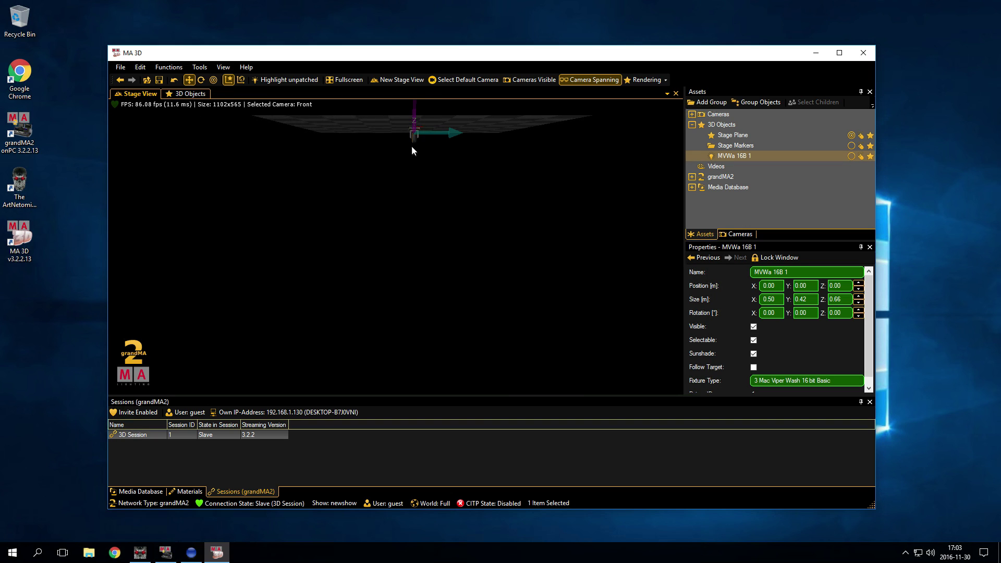
left_click(436, 162)
- Move the MA 3D window aside, switch to M-PC, and shrink it to a smaller window beside the 3D view
left_click_drag(347, 61, 459, 93)
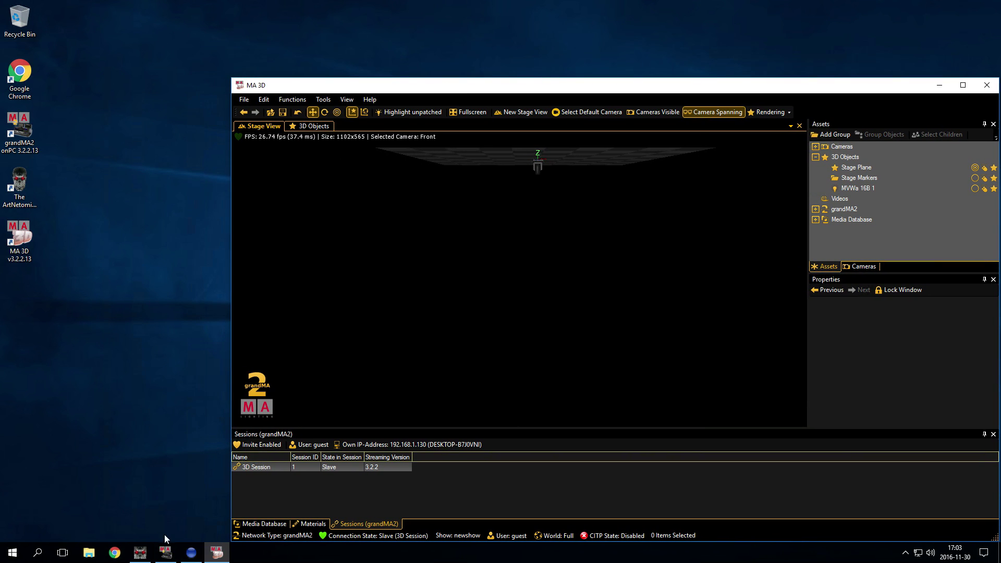
left_click(191, 554)
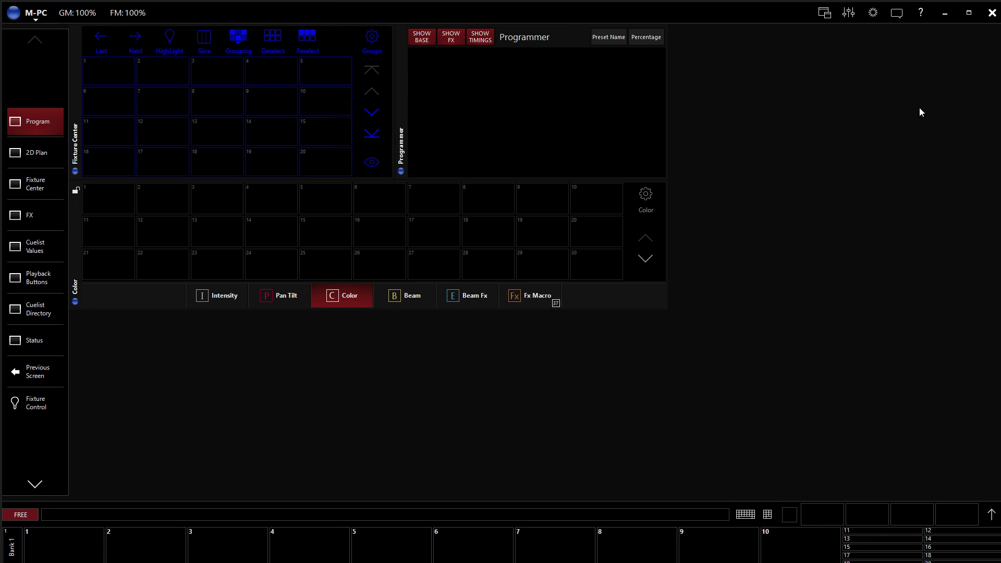
left_click(970, 13)
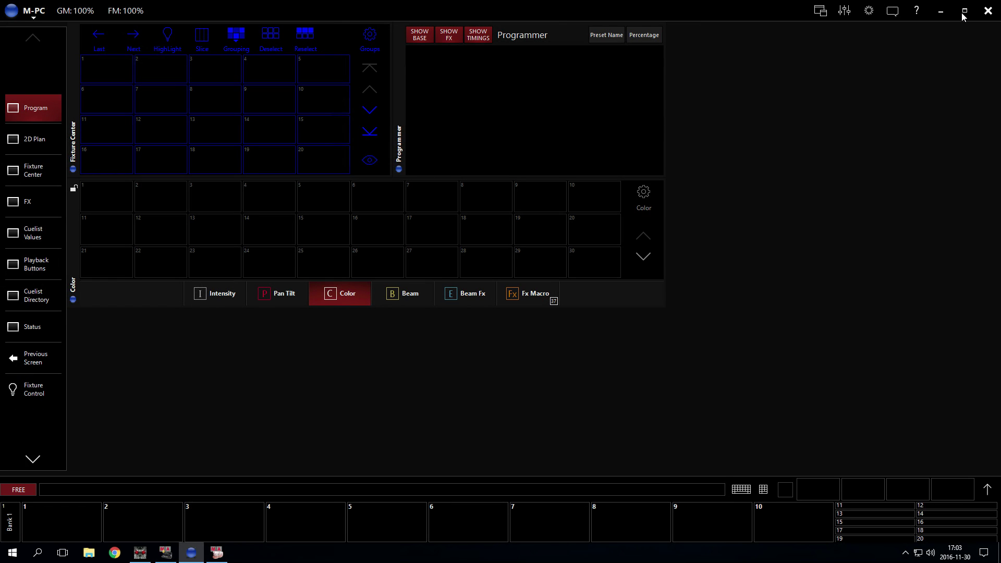
left_click(965, 13)
left_click(969, 13)
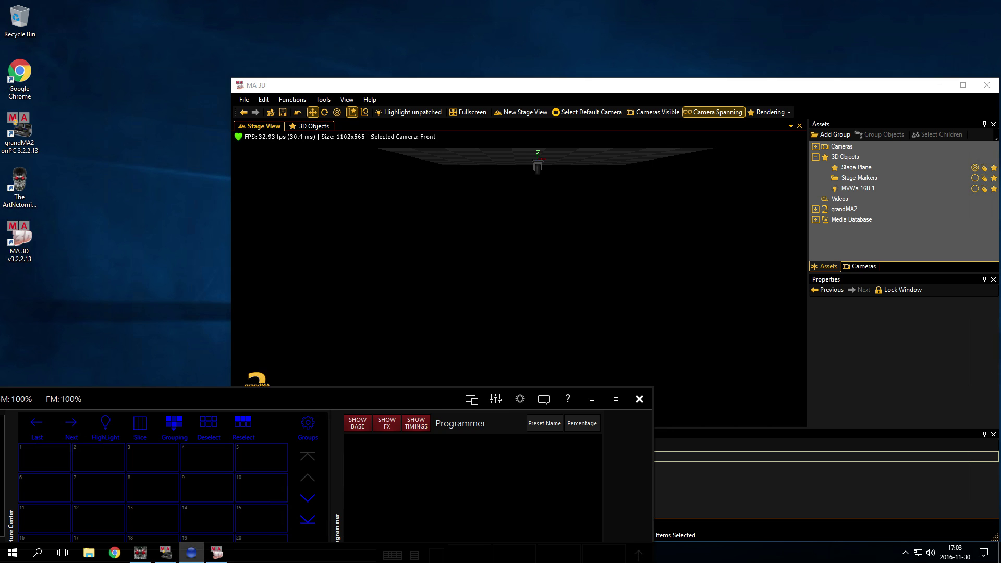
left_click_drag(317, 396, 302, 50)
left_click_drag(214, 458, 214, 458)
left_click_drag(740, 365, 564, 365)
left_click_drag(265, 55, 246, 33)
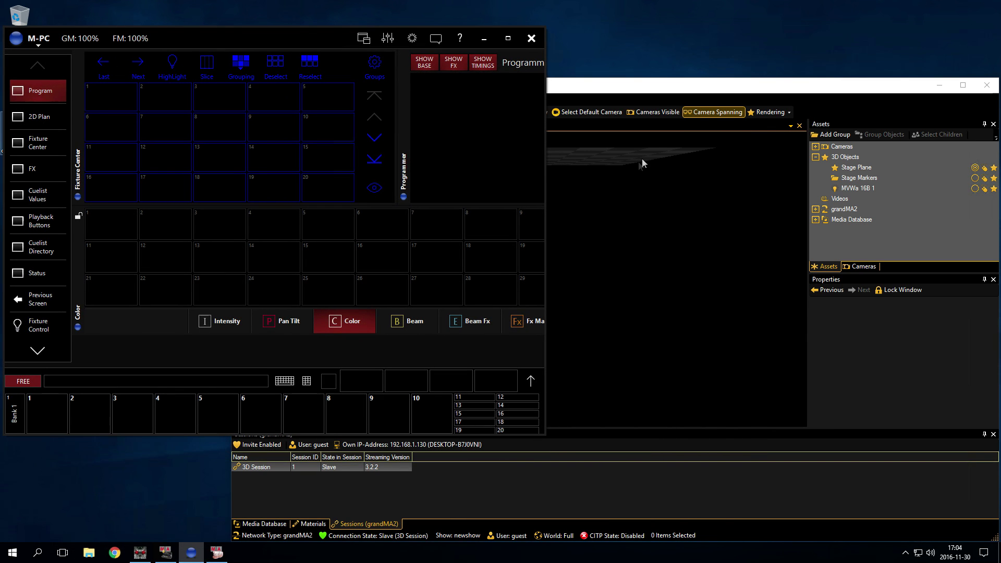
- Shift the MA 3D window further over so the fixture in its stage view is clear of M-PC, and return to M-PC
left_click(589, 87)
left_click_drag(366, 88, 619, 79)
left_click(269, 45)
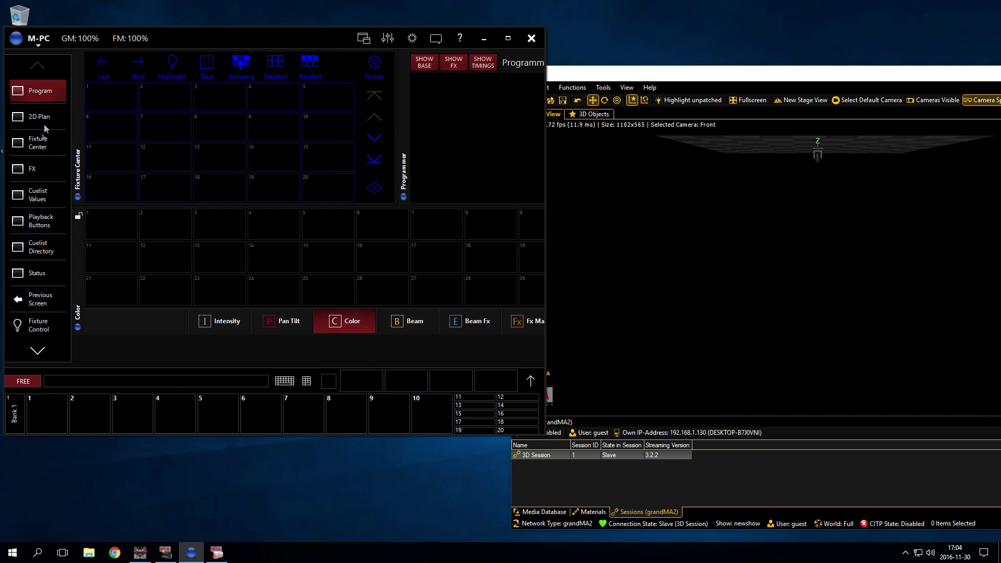
- Select the Viper fixture in the Fixture Center, and toggle its highlight on and off
left_click(42, 151)
left_click(107, 89)
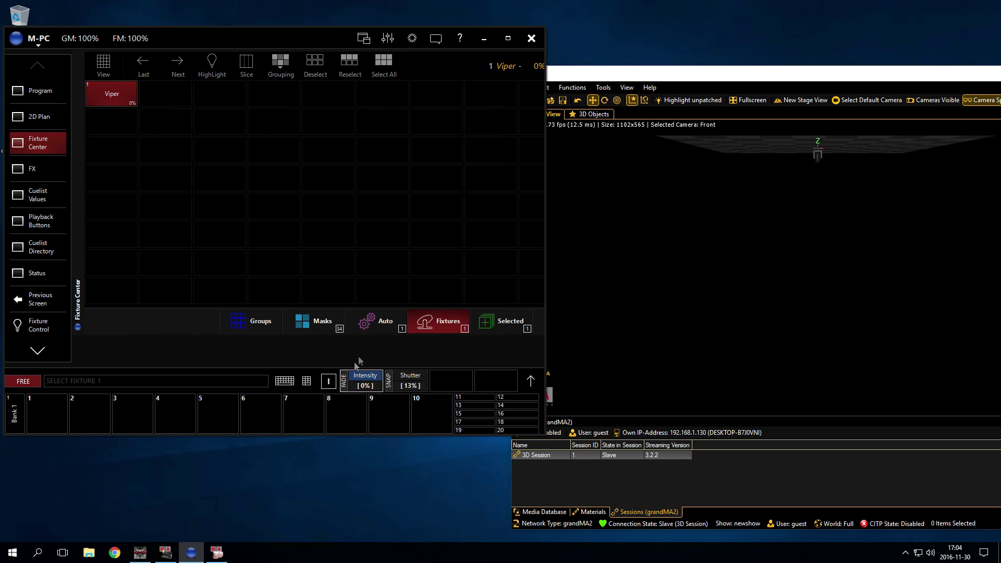
left_click(307, 381)
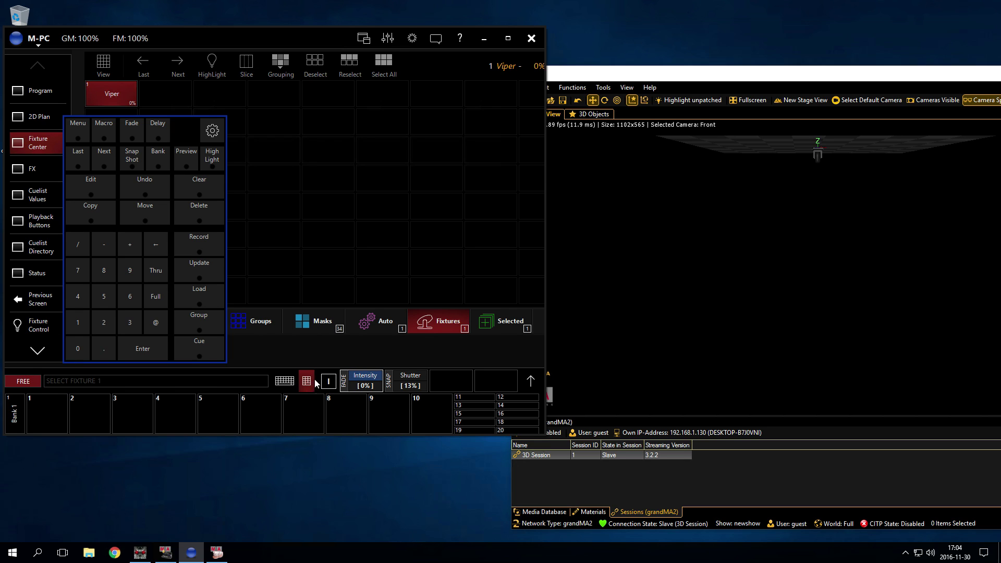
left_click(210, 160)
left_click(212, 165)
left_click(307, 382)
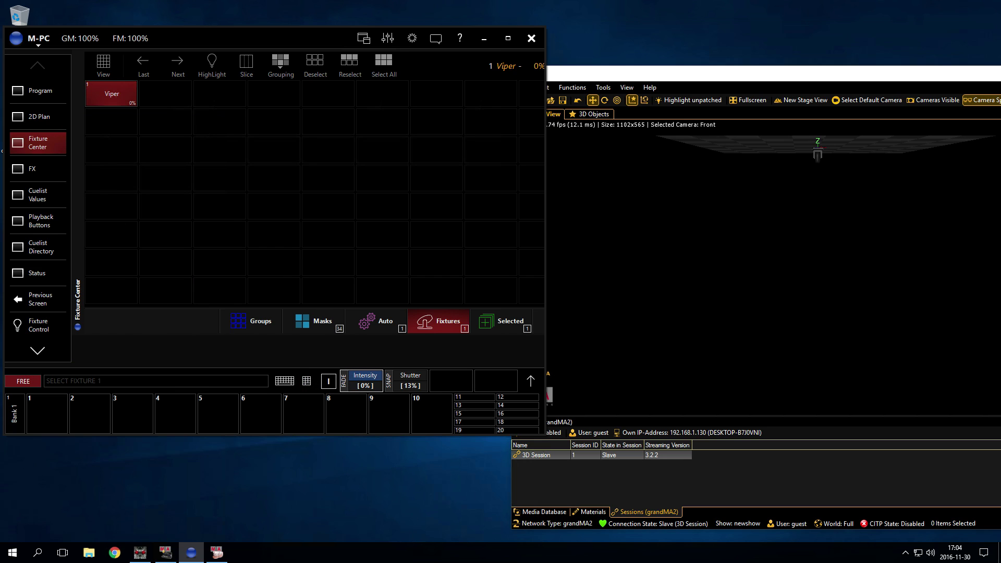
- Show the Direct Access view, and set the Viper's intensity to 100 %
left_click(36, 349)
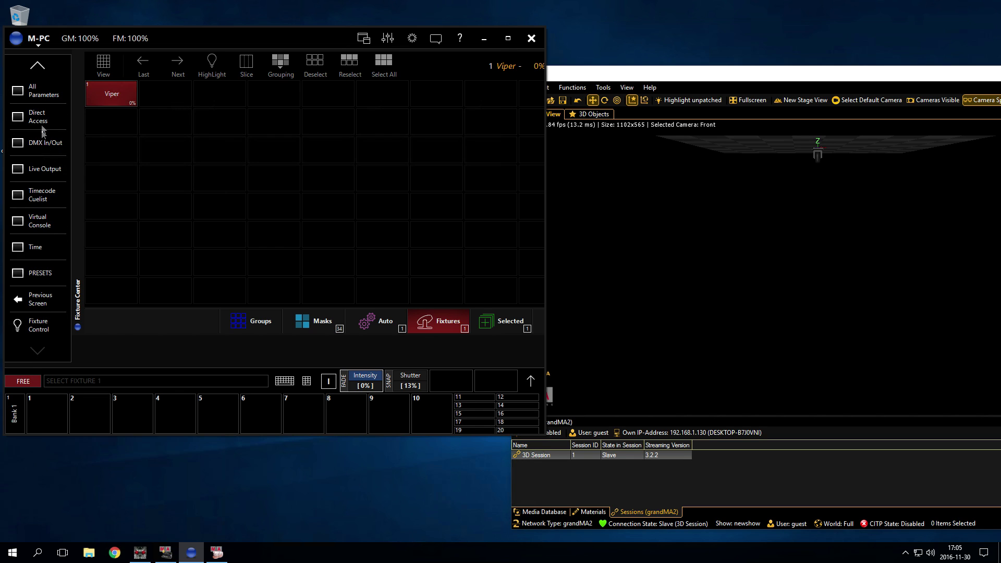
left_click(37, 117)
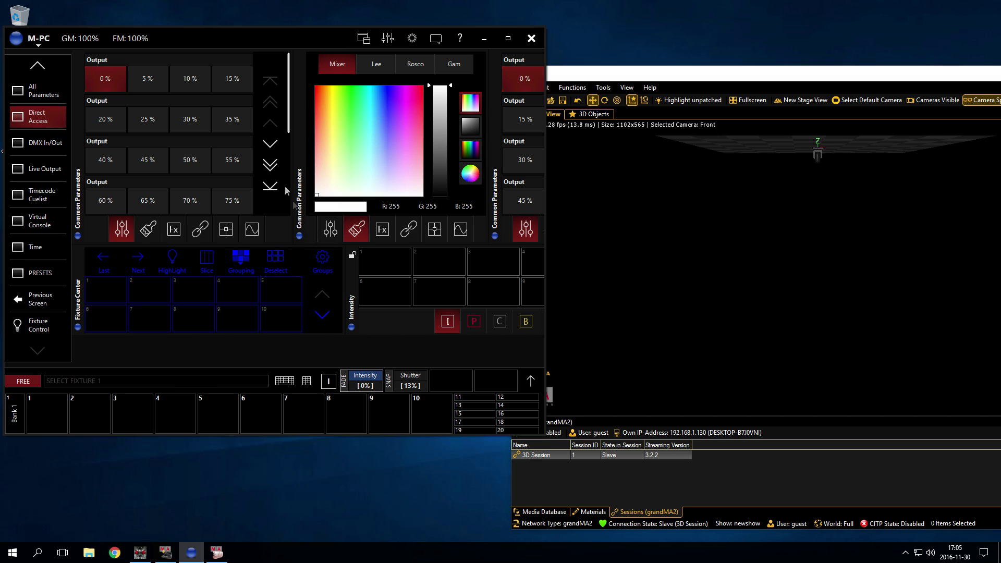
left_click(272, 166)
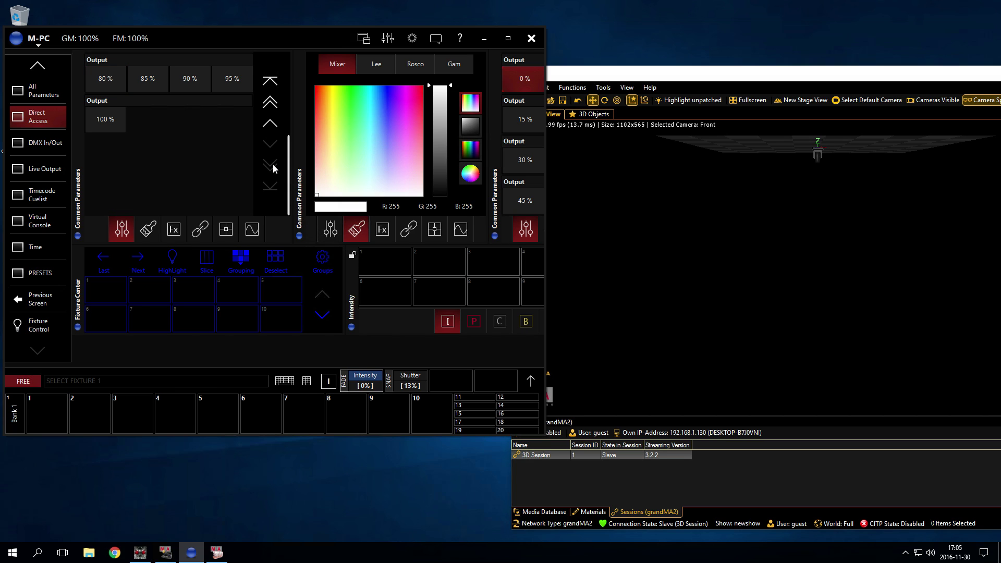
left_click(105, 119)
- Mix a blue for the Viper, about R 72, G 140, B 255, and aim it at pan 82% and tilt 72%
left_click(346, 109)
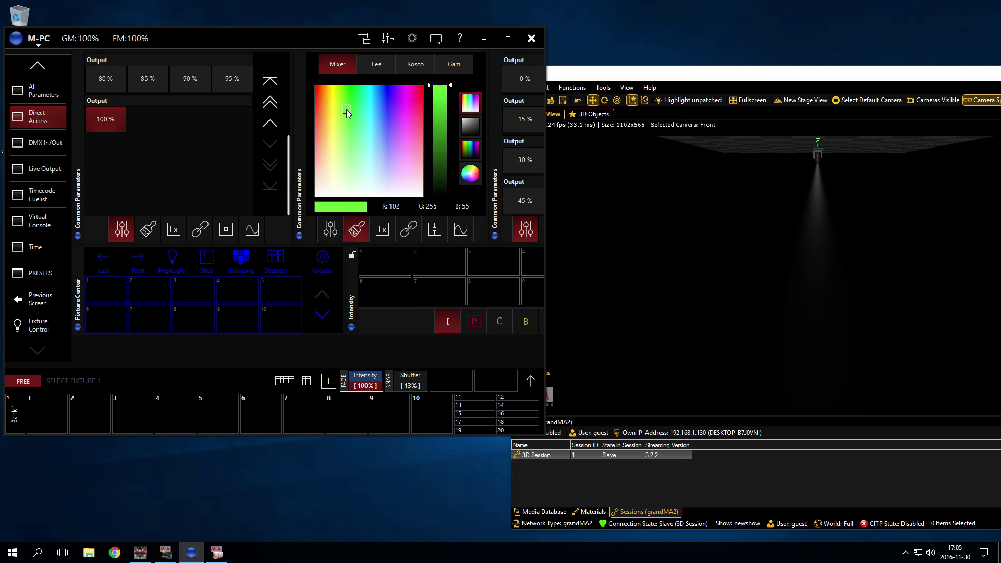
mouse_move(343, 102)
left_mouse_down()
mouse_move(398, 104)
mouse_move(415, 126)
mouse_move(389, 152)
mouse_move(364, 150)
mouse_move(389, 122)
left_mouse_up()
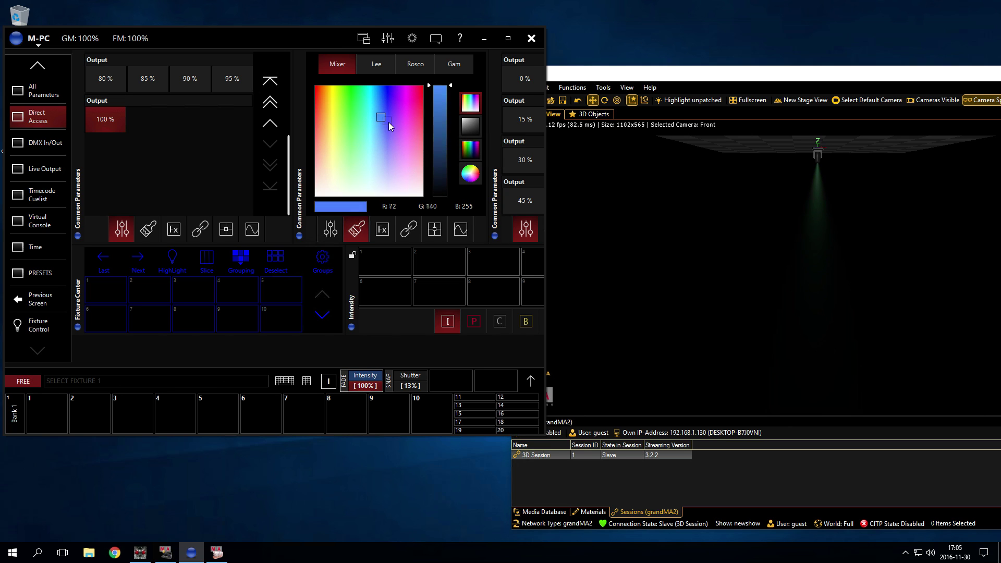
left_click(434, 231)
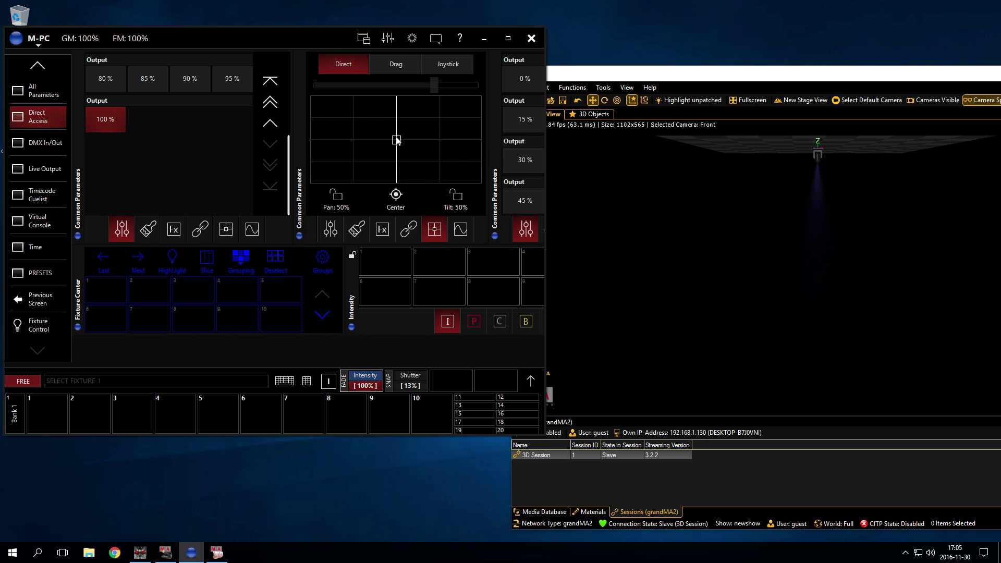
left_click_drag(396, 140, 343, 121)
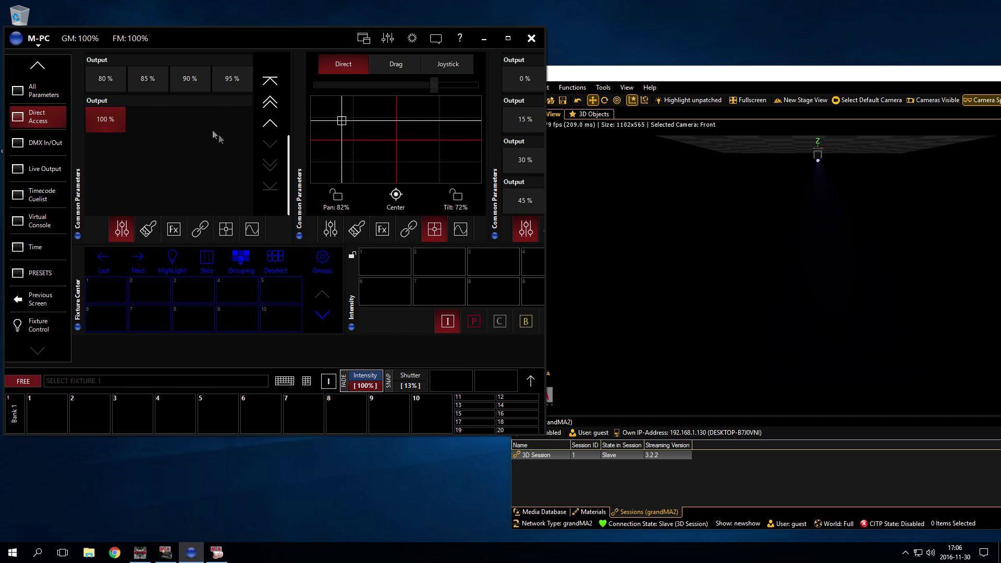
- Change the Viper's colour to a pink of about R 255, G 48, B 126, and return the controls to the intensity values
left_click(356, 230)
mouse_move(348, 95)
left_mouse_down()
mouse_move(411, 102)
mouse_move(392, 152)
left_mouse_up()
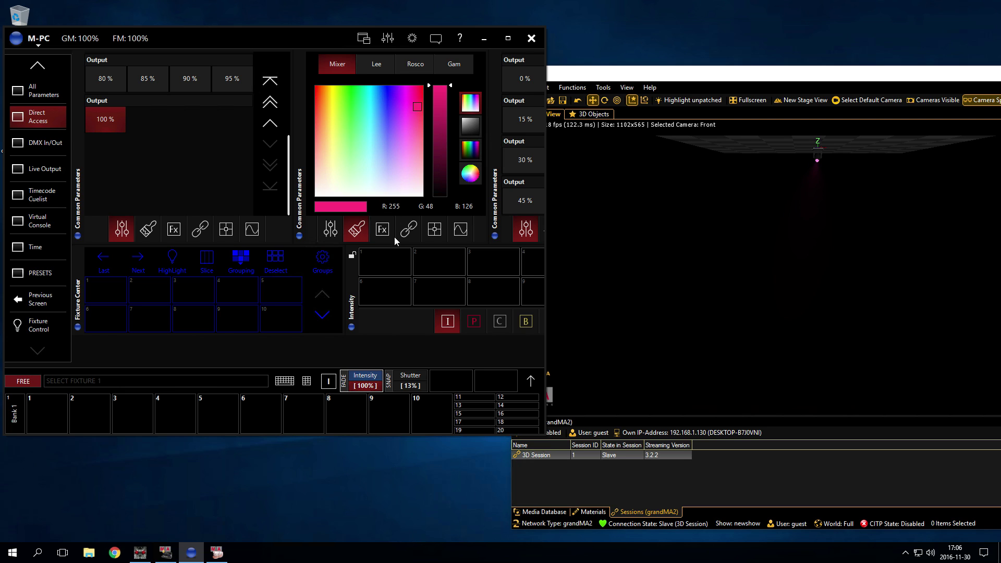
left_click(382, 230)
left_click(357, 230)
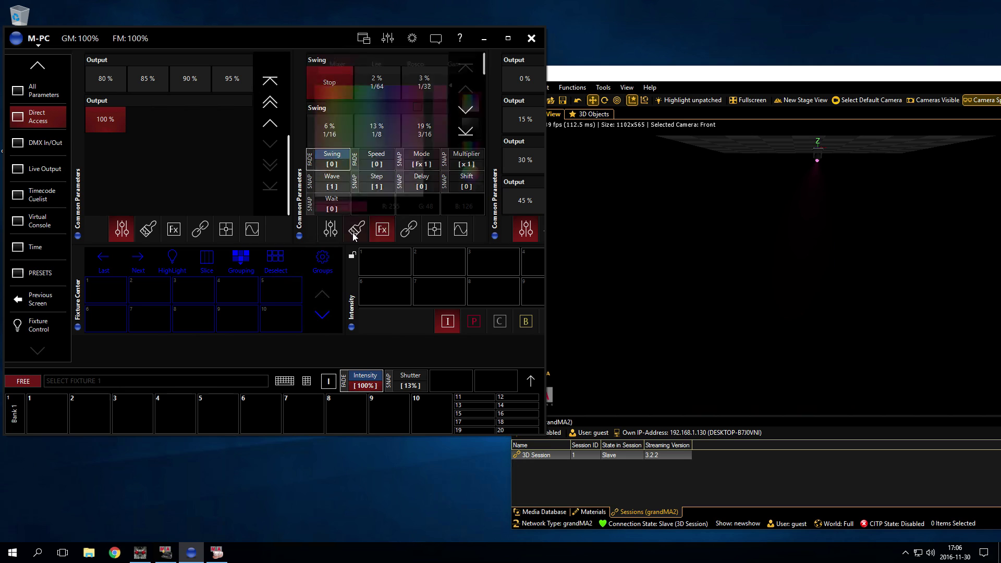
left_click(332, 230)
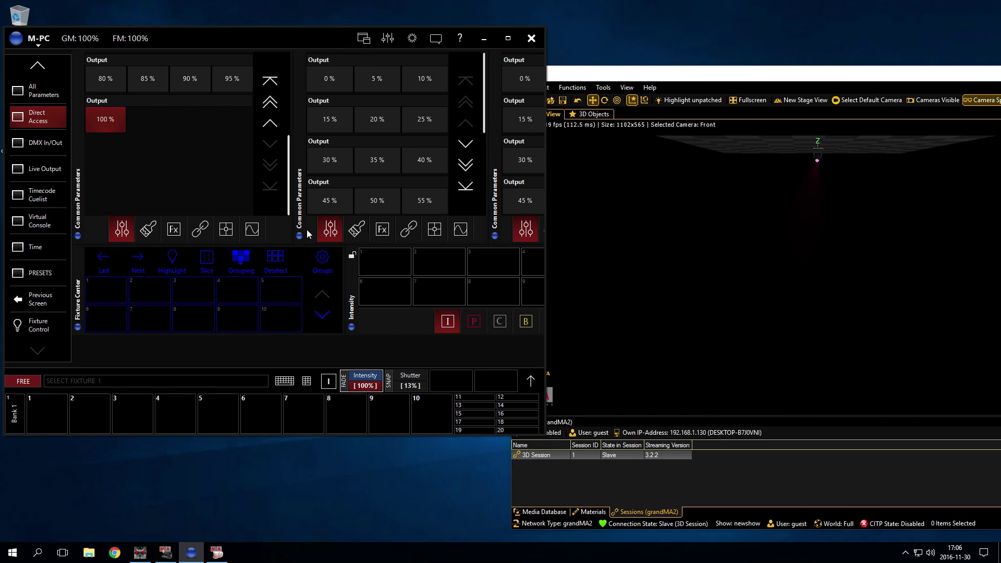
- Look through the Viper's position, effect, link and colour controls in the second Common Parameters window
left_click(436, 230)
left_click(461, 233)
left_click(439, 233)
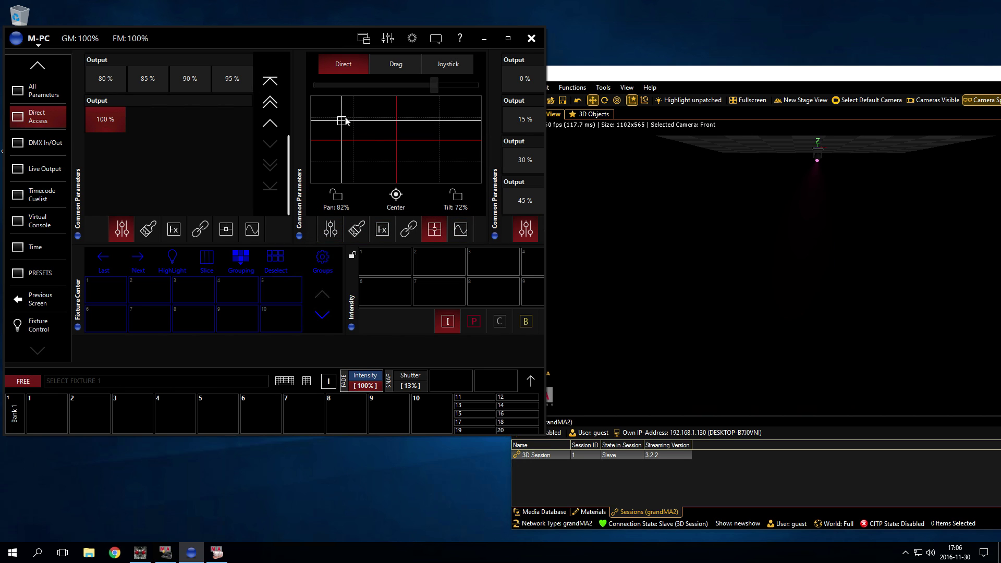
left_click(383, 229)
left_click(409, 232)
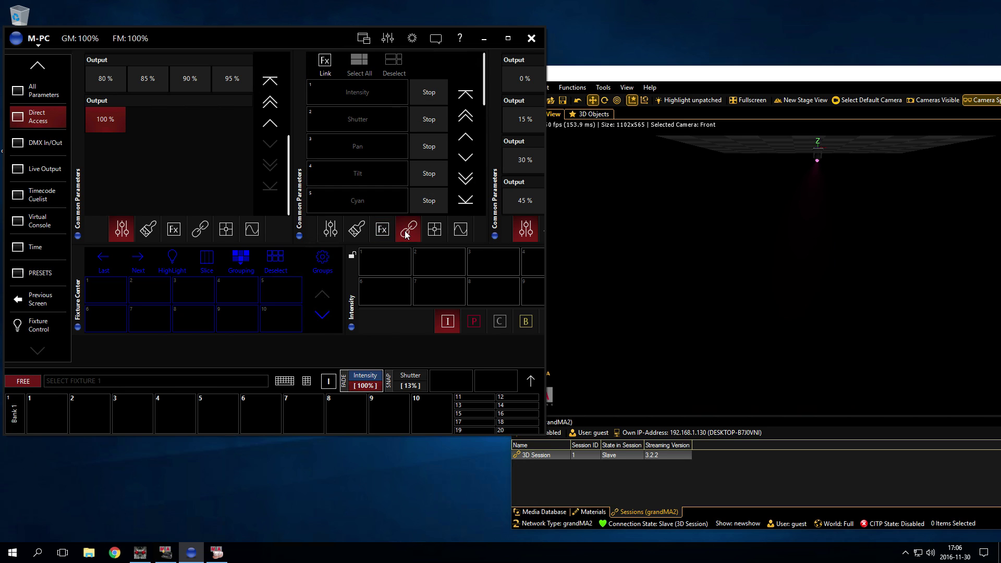
left_click(383, 230)
left_click(358, 230)
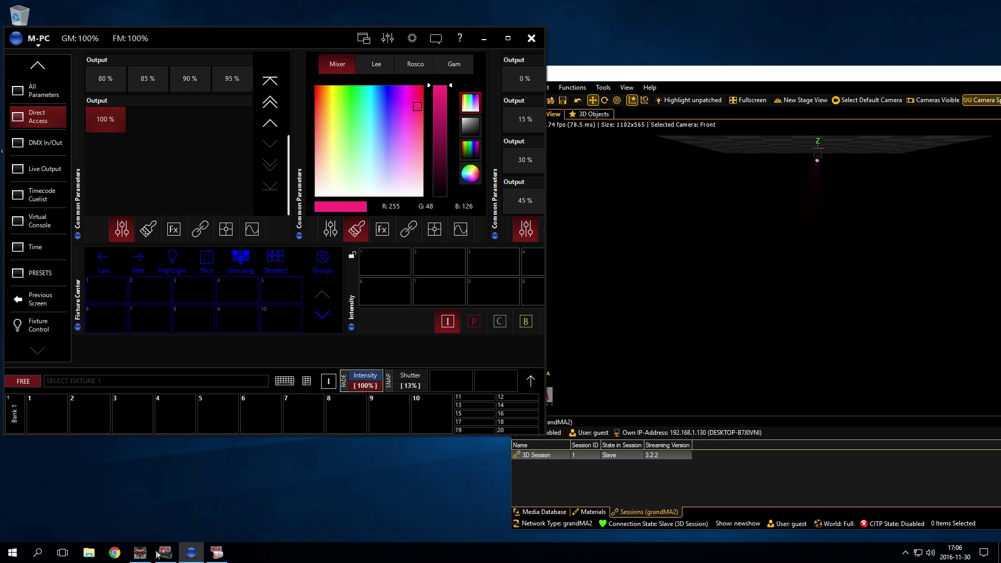
- Switch to The ArtNetominator, place its window so the DMX data shows below M-PC, and return to M-PC
left_click(140, 553)
left_click_drag(502, 133, 244, 402)
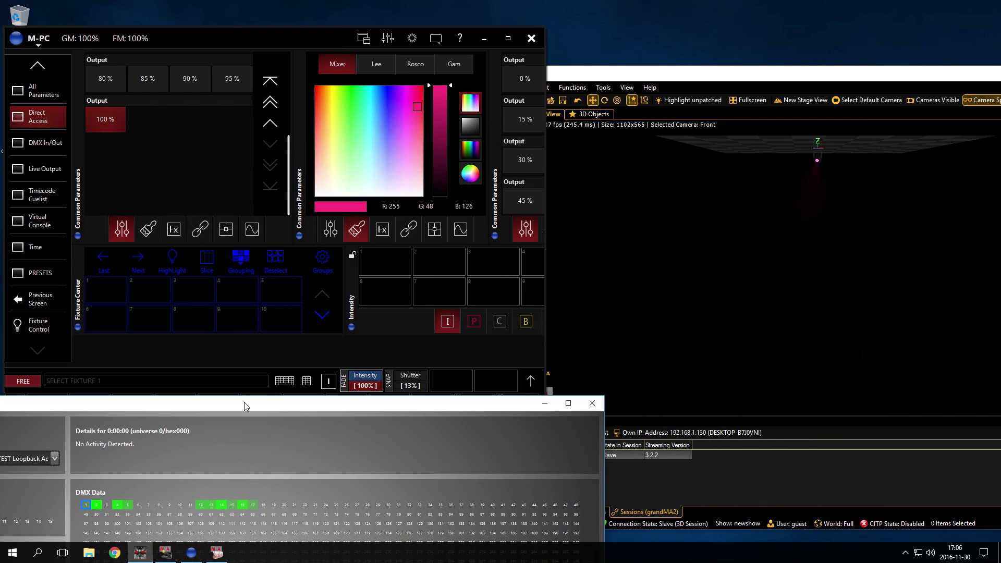
left_click(308, 38)
- Aim the Viper at about pan 49% and tilt 100%, and mix a blue of about R 90, G 137, B 255
left_click(434, 230)
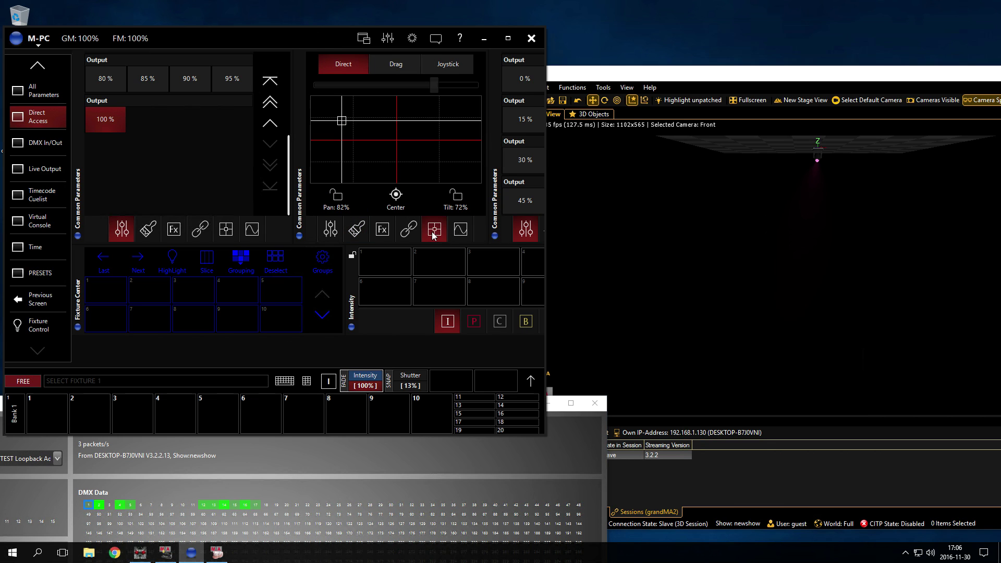
mouse_move(349, 137)
left_mouse_down()
mouse_move(344, 122)
mouse_move(433, 138)
mouse_move(443, 162)
mouse_move(354, 119)
mouse_move(342, 139)
mouse_move(417, 111)
mouse_move(409, 154)
mouse_move(352, 144)
mouse_move(370, 116)
mouse_move(410, 107)
mouse_move(403, 134)
mouse_move(371, 149)
mouse_move(354, 135)
mouse_move(357, 111)
mouse_move(383, 92)
mouse_move(378, 125)
mouse_move(394, 157)
mouse_move(343, 180)
mouse_move(316, 137)
mouse_move(329, 95)
mouse_move(386, 103)
mouse_move(382, 139)
mouse_move(324, 141)
mouse_move(385, 156)
mouse_move(403, 110)
mouse_move(376, 117)
mouse_move(382, 125)
left_mouse_up()
left_click(357, 229)
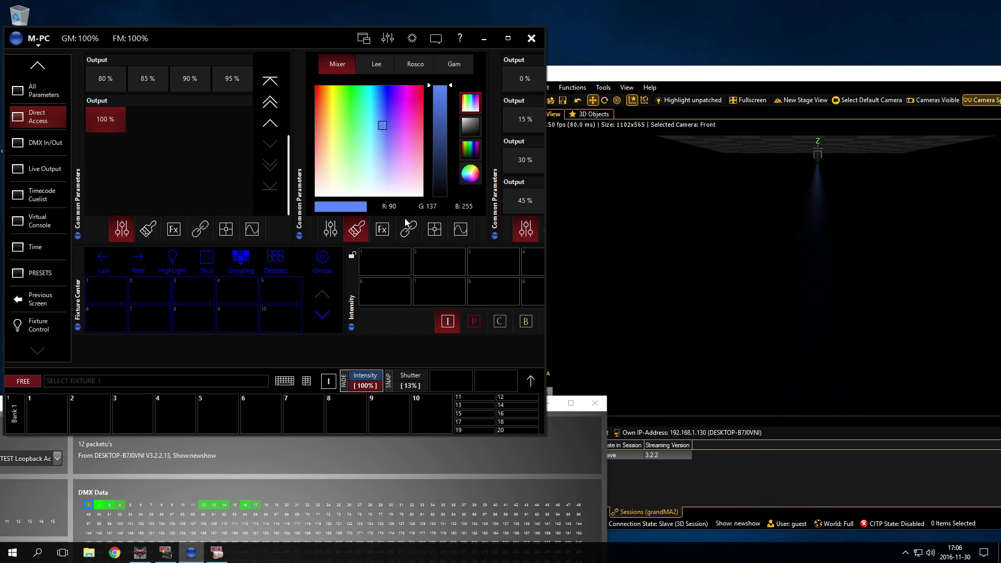
- Swing the Viper to pan 100% and tilt 100%, and finish by aiming it at about pan 39% and tilt 73%
left_click(435, 232)
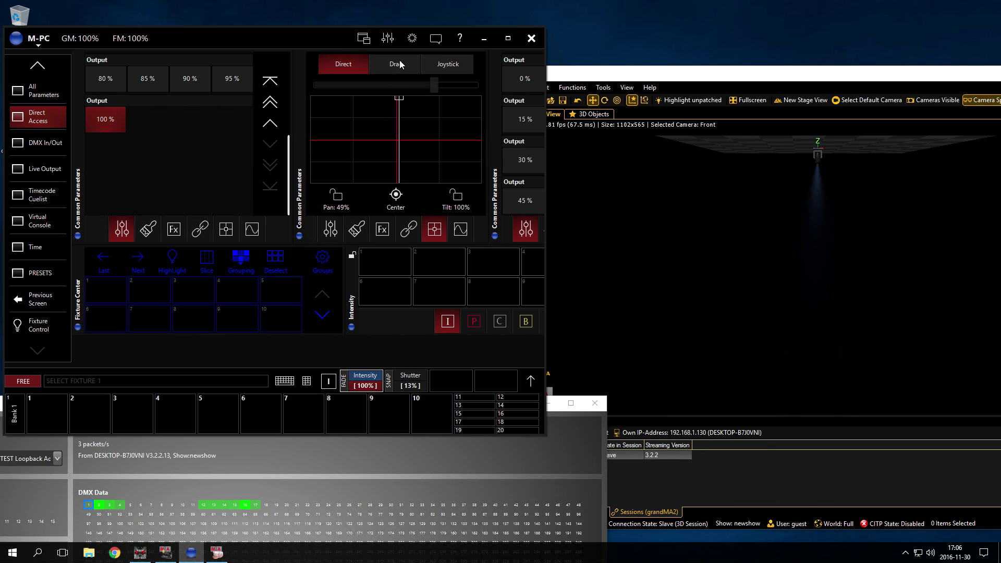
left_click_drag(399, 98, 312, 97)
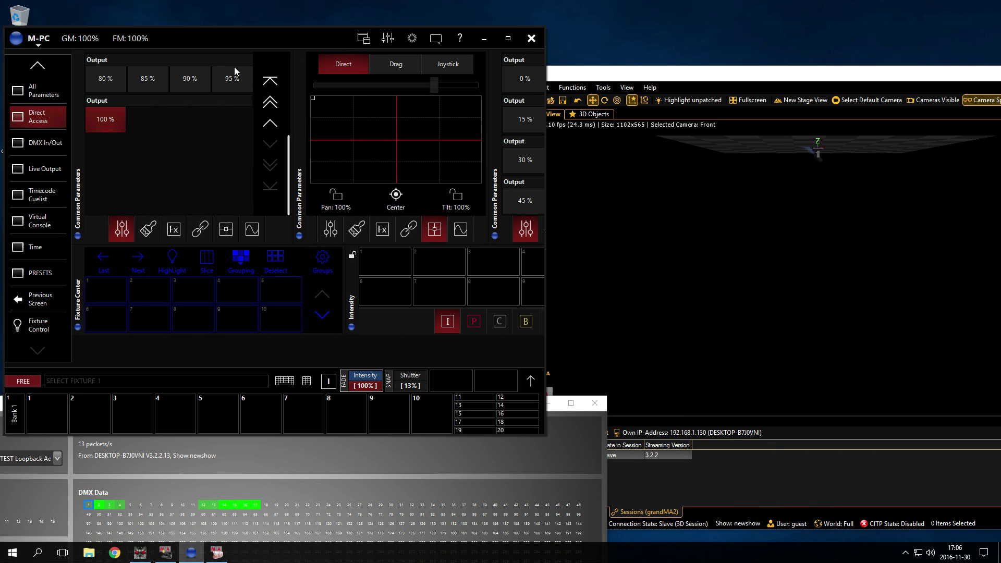
mouse_move(230, 68)
left_mouse_down()
mouse_move(222, 121)
mouse_move(298, 107)
mouse_move(403, 110)
mouse_move(417, 121)
left_mouse_up()
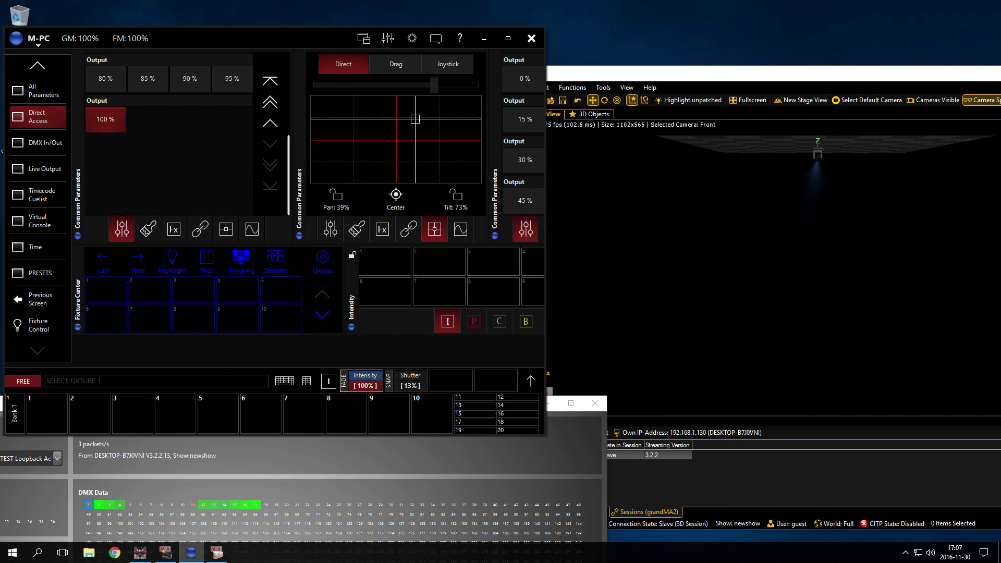
- Clear the desktop by minimising The ArtNetominator and M-PC, moving the MA 3D window to the middle and minimising it too
left_click(553, 403)
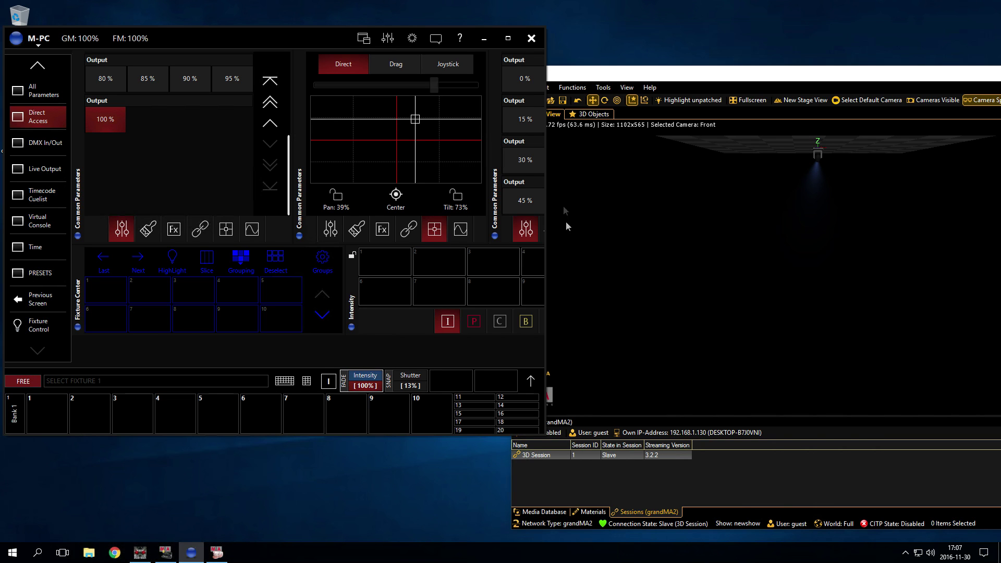
left_click(484, 38)
left_click_drag(954, 81, 555, 60)
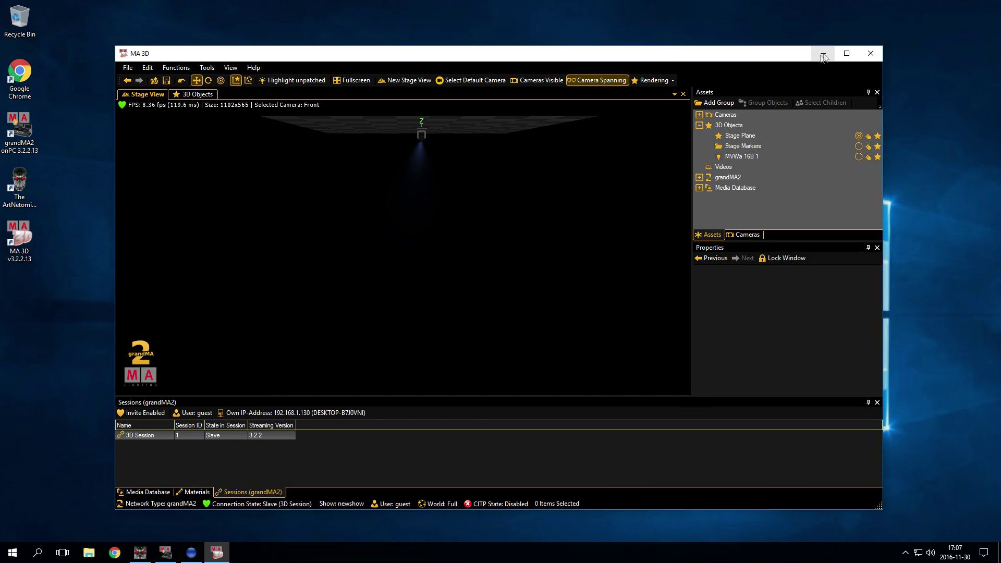
left_click(826, 53)
- Open the Windows System page to check the computer's Windows edition and hardware specifications
right_click(12, 553)
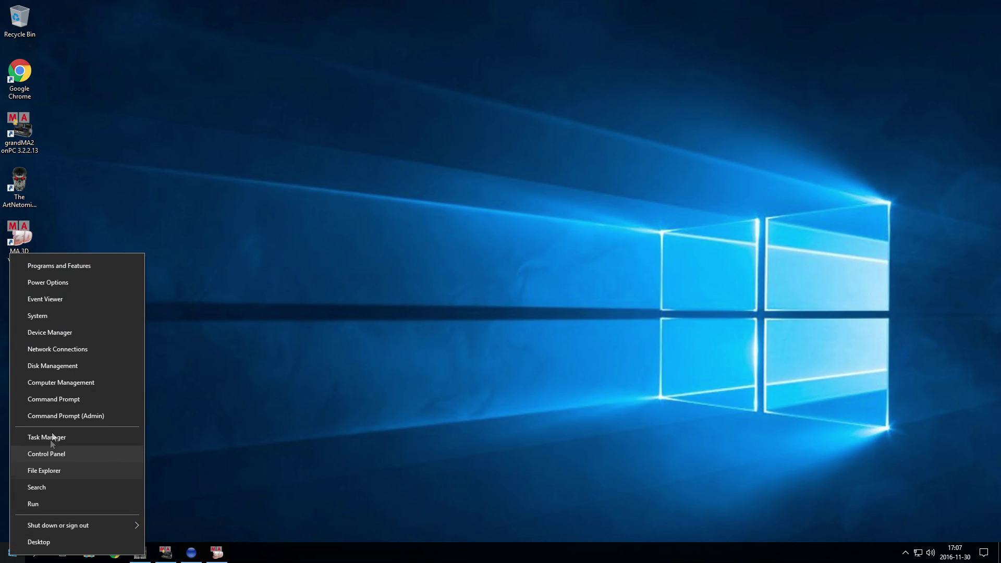
left_click(73, 316)
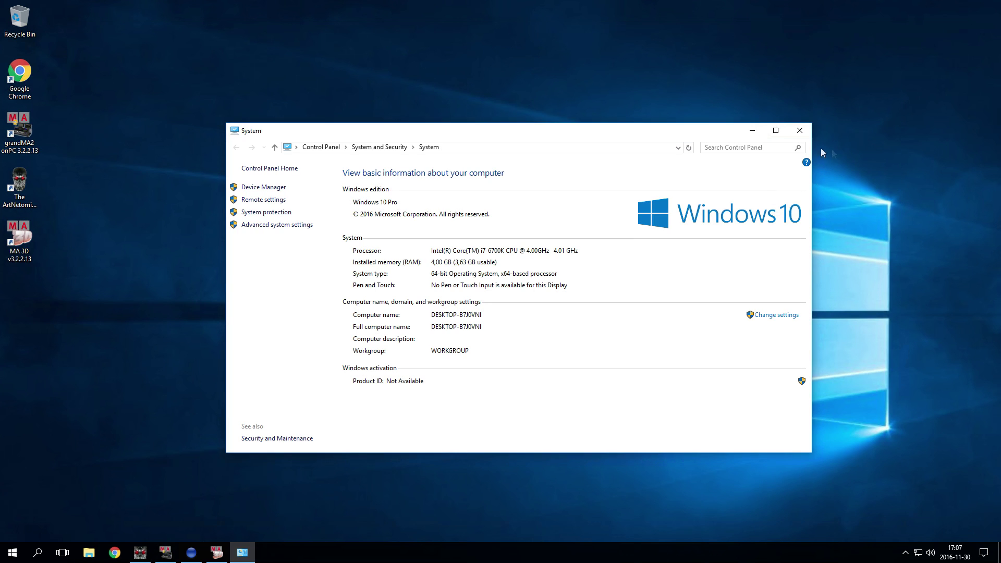
left_click(777, 133)
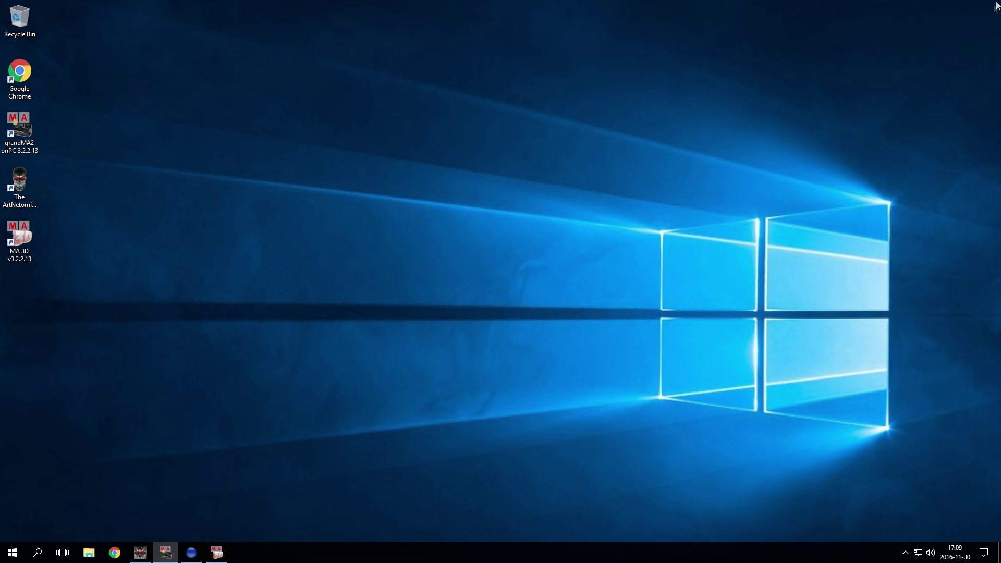
- Open Command Prompt and run ver to check the Windows version
key("super")
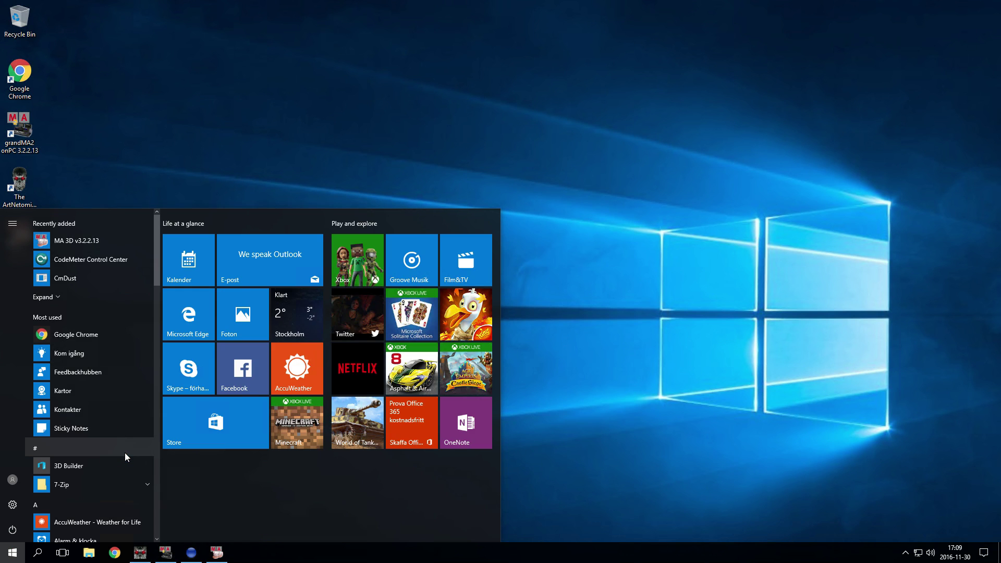
type("cmd")
key("Return")
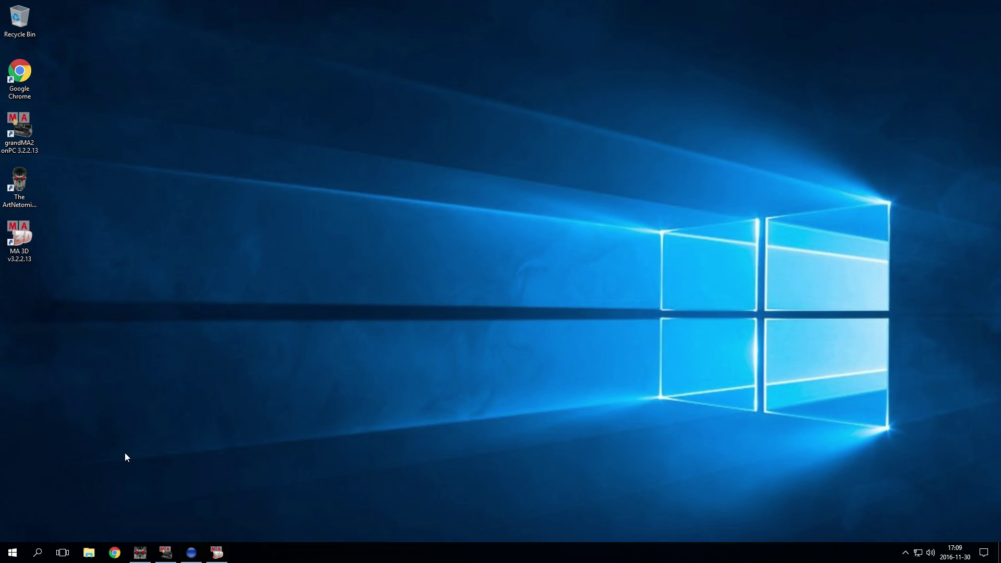
type("ver")
key("Return")
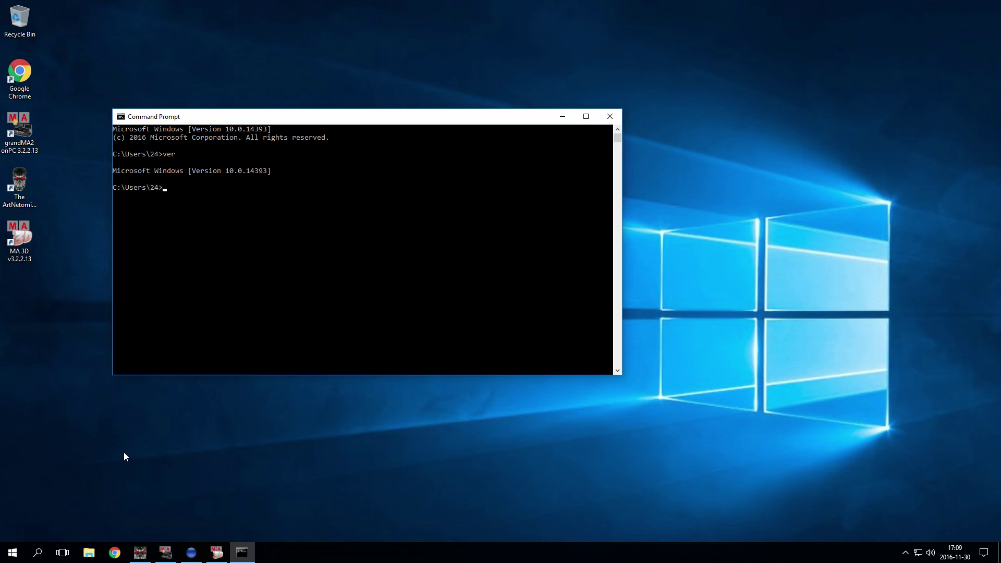